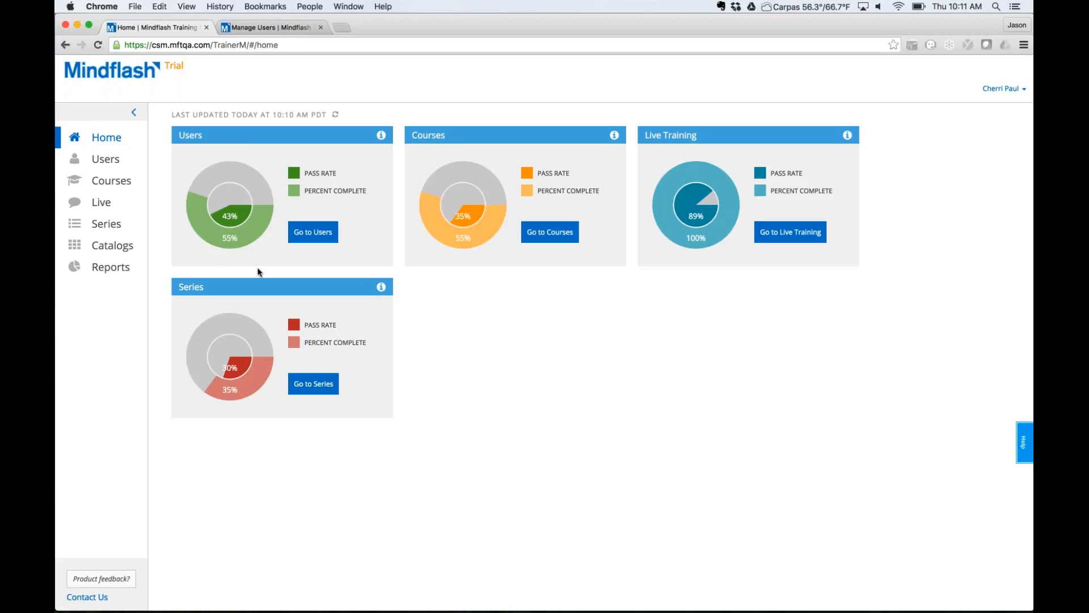
# Show all 115 users, briefly searching 'jaso' before clearing the search.
pyautogui.click(112, 160)
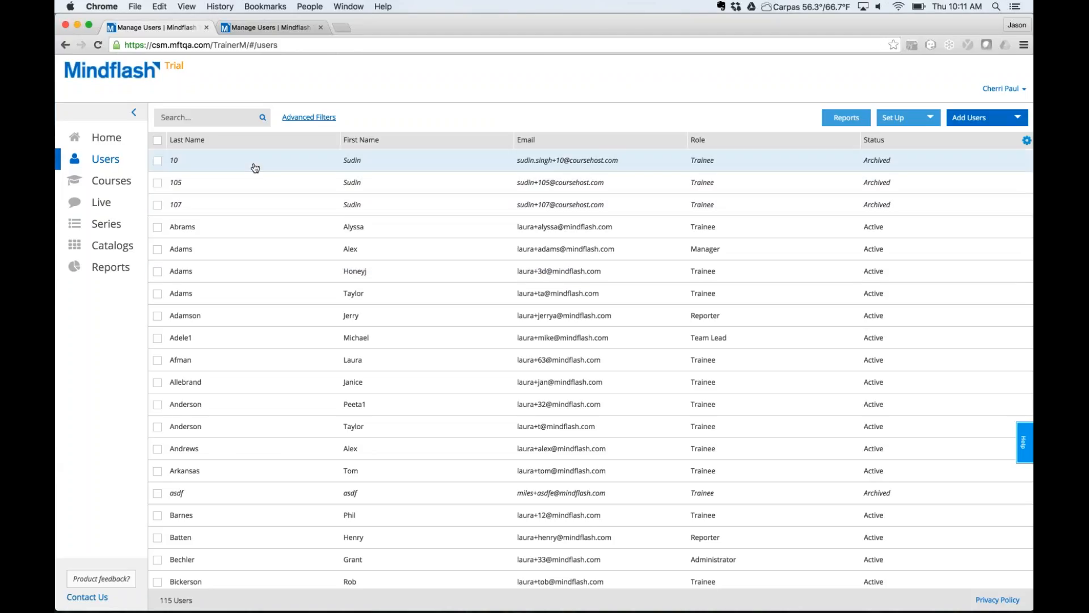
pyautogui.click(210, 121)
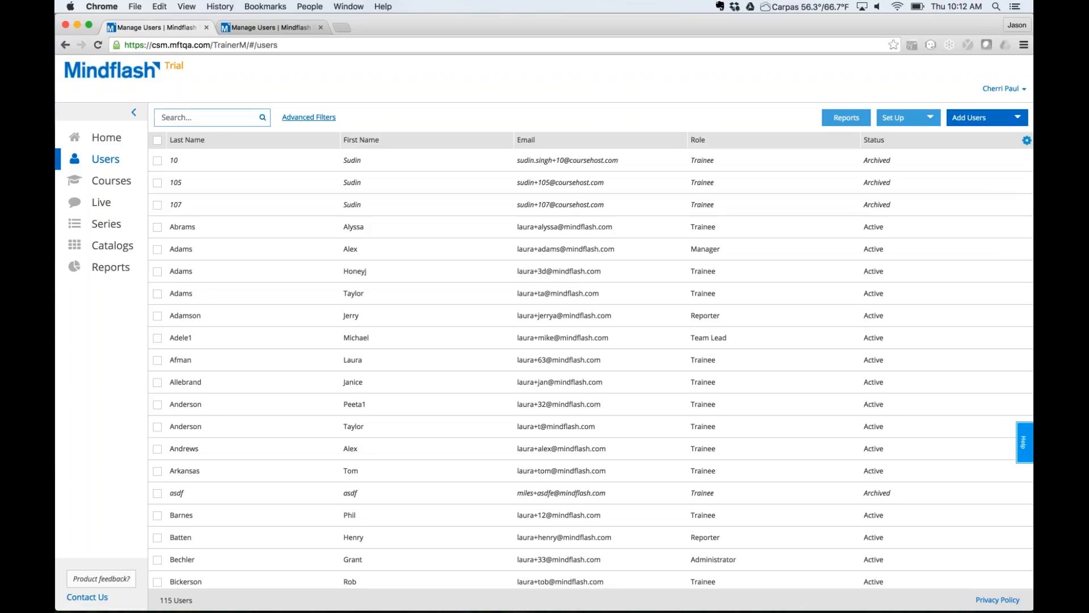
pyautogui.write('jaso')
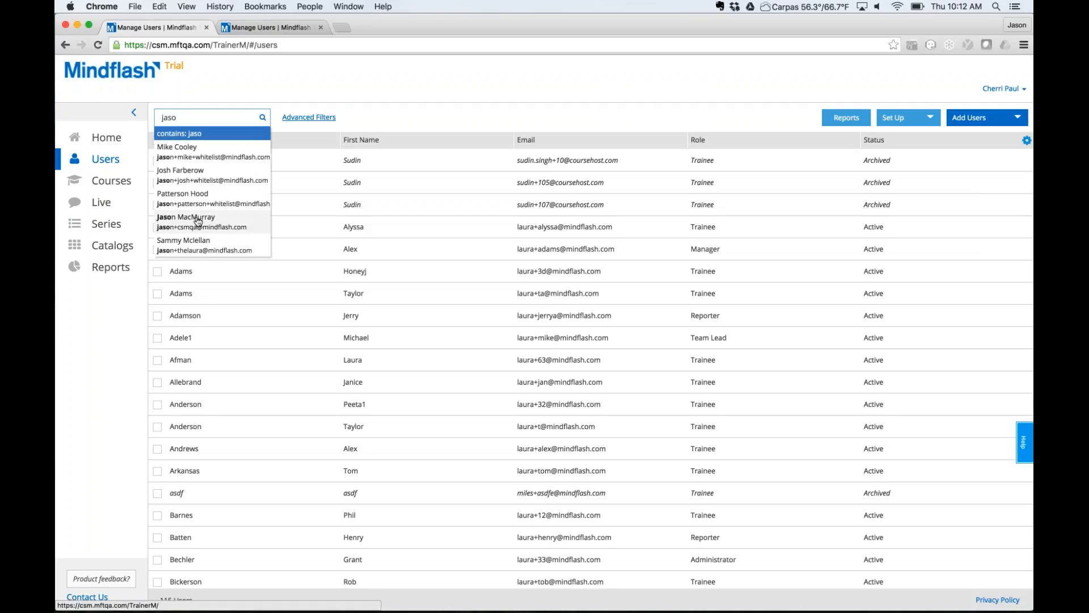
pyautogui.click(437, 79)
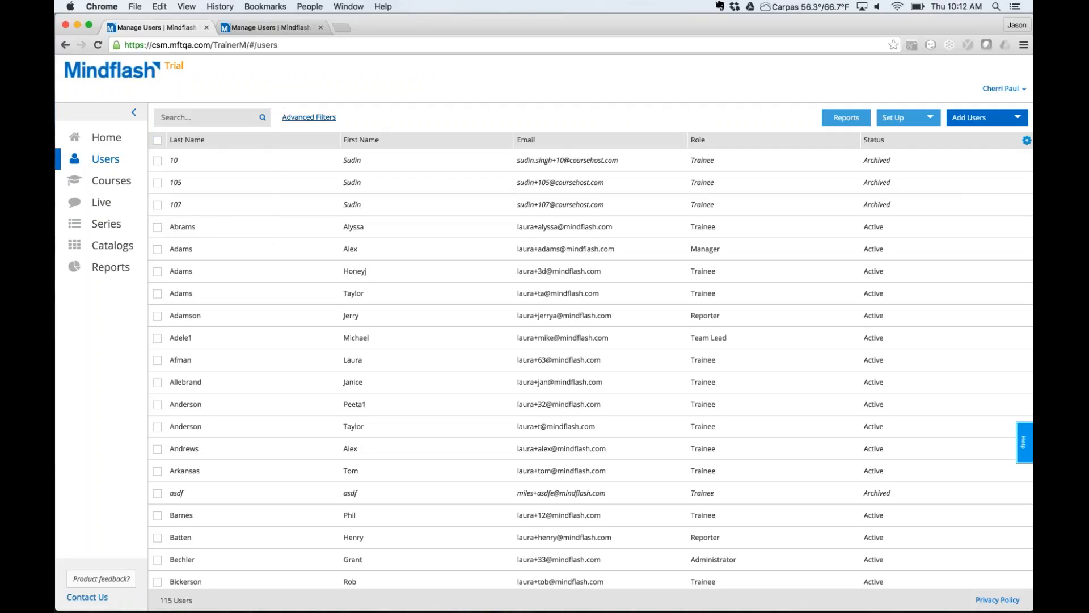
# Filter the users by the Sales group in Advanced Filters, leaving 6 active users.
pyautogui.click(304, 120)
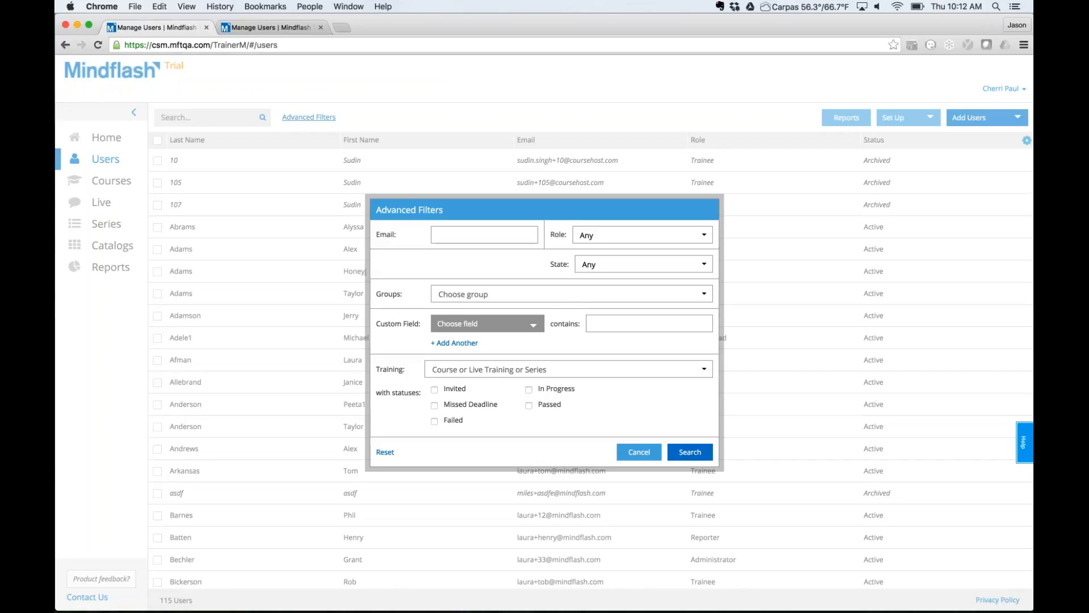
pyautogui.click(572, 294)
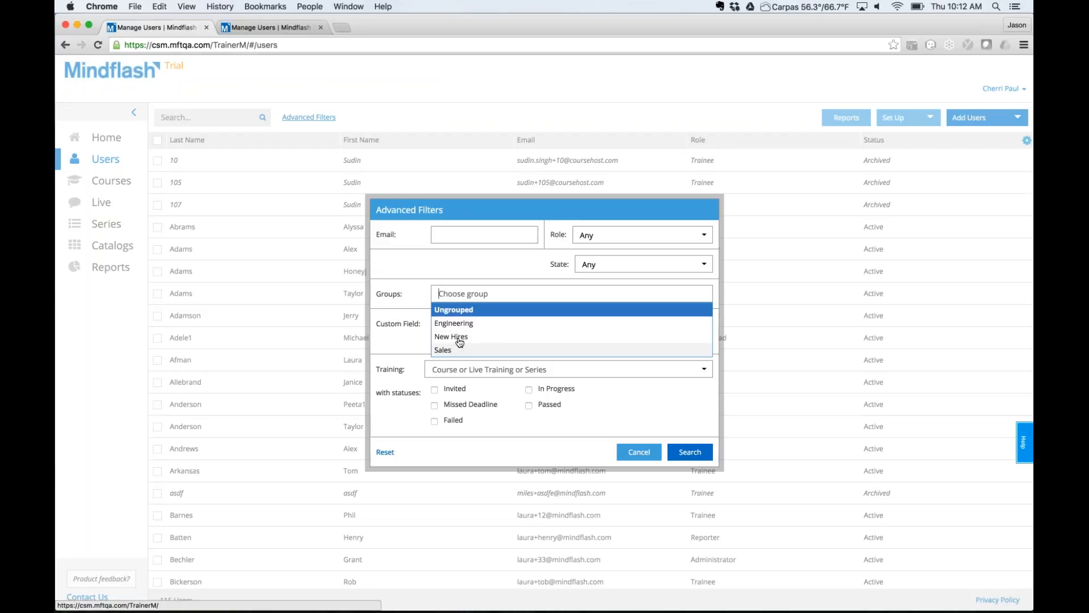
pyautogui.click(443, 350)
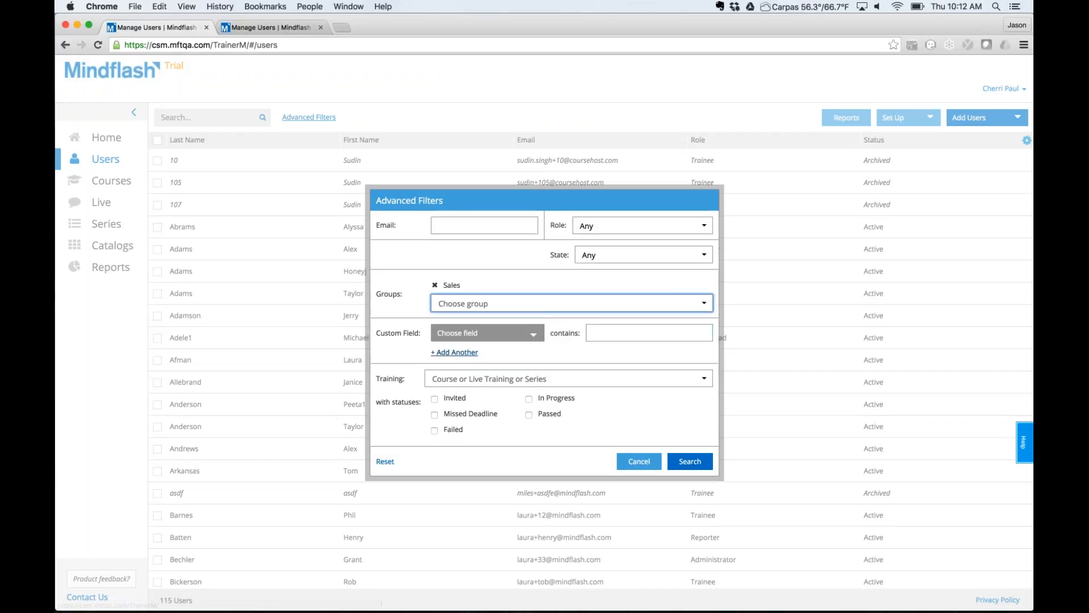
pyautogui.click(693, 468)
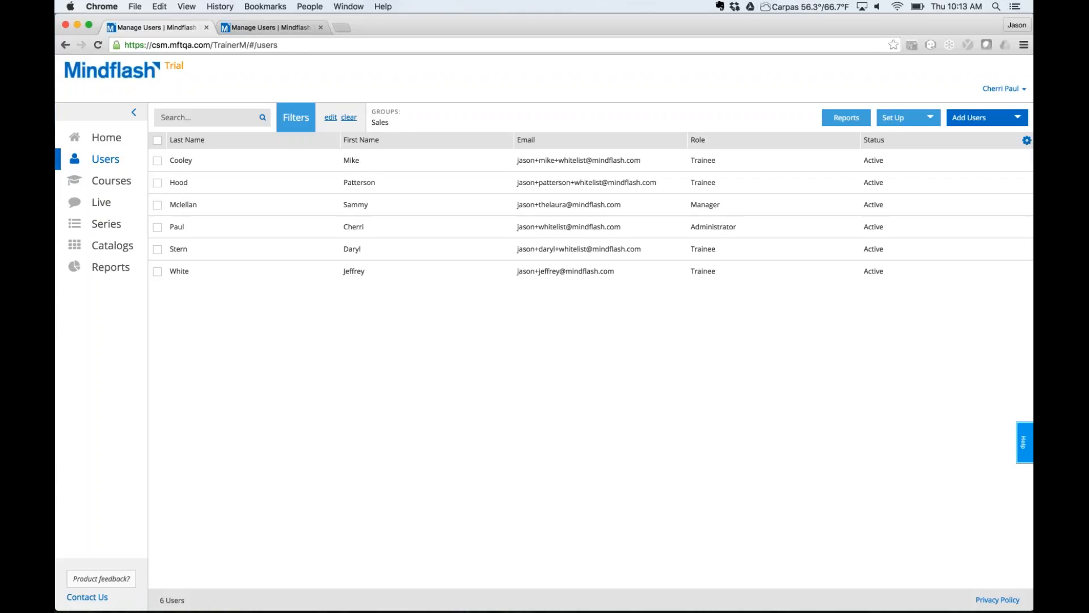
pyautogui.click(1027, 141)
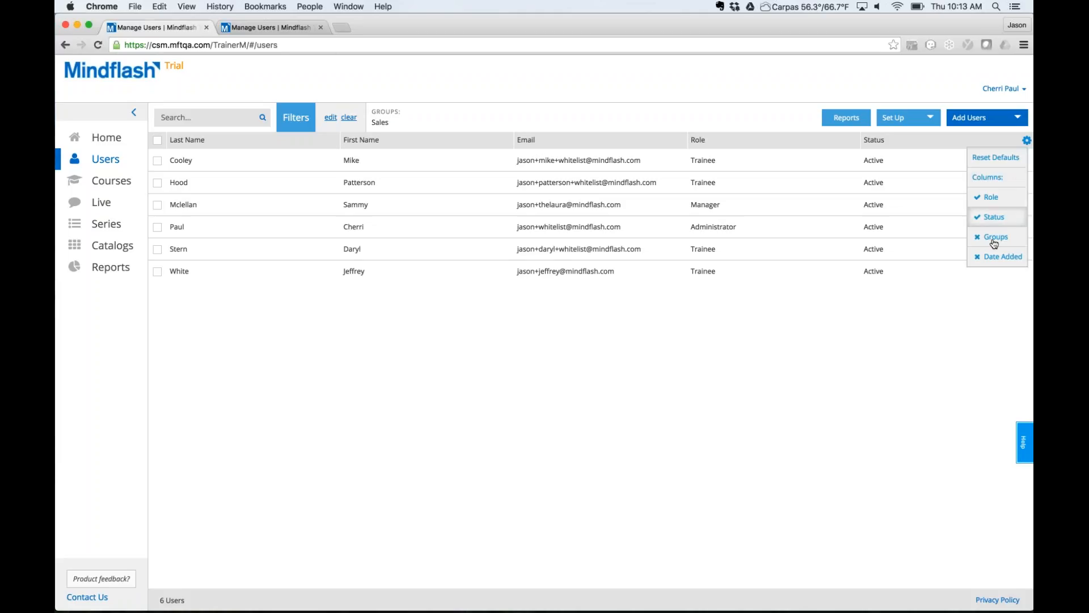
# Add a Date Added column, then sort the Sales users by last name.
pyautogui.click(994, 260)
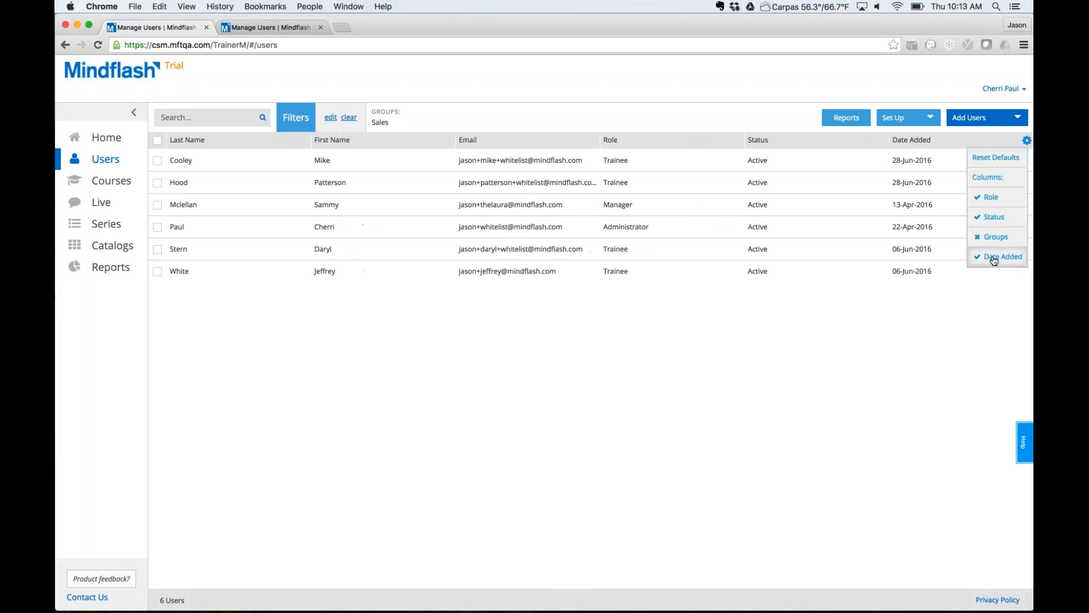
pyautogui.click(964, 140)
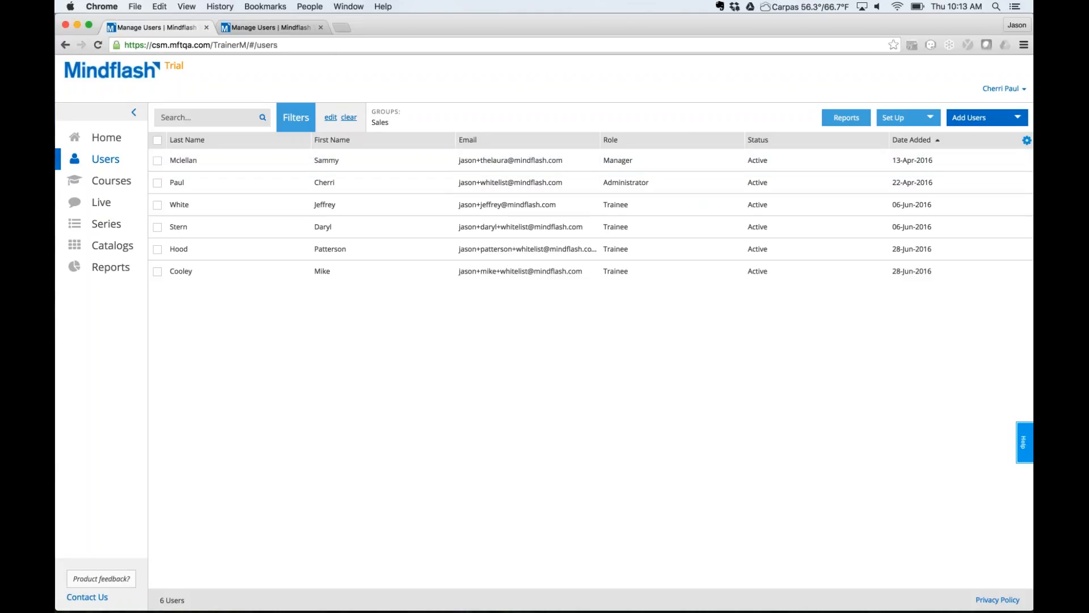
pyautogui.click(924, 143)
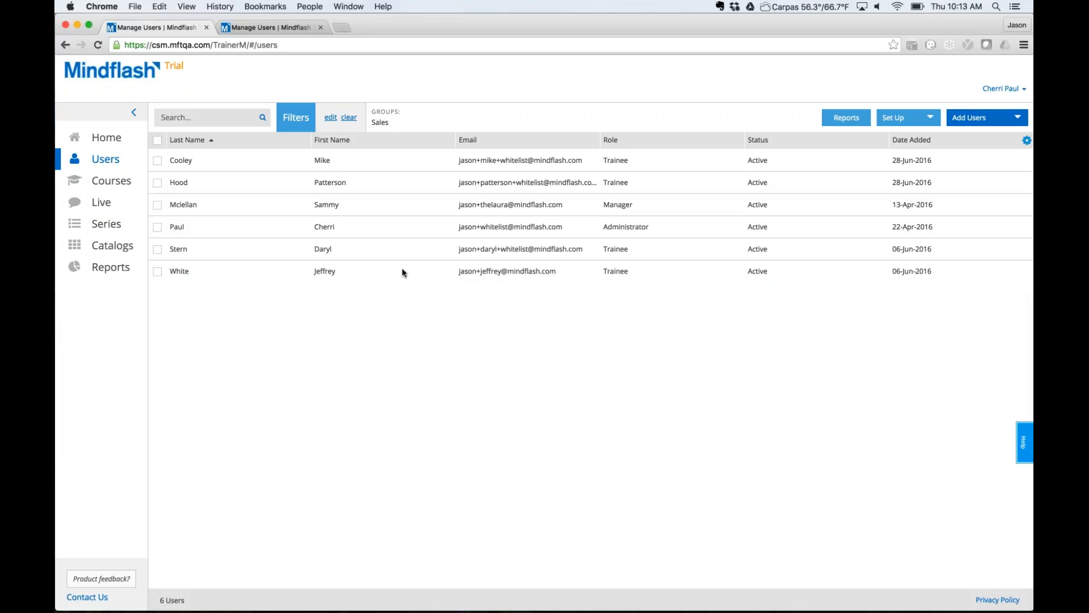
# Clear the Sales filter and filter to Active-state users, showing 101.
pyautogui.click(349, 117)
pyautogui.click(308, 119)
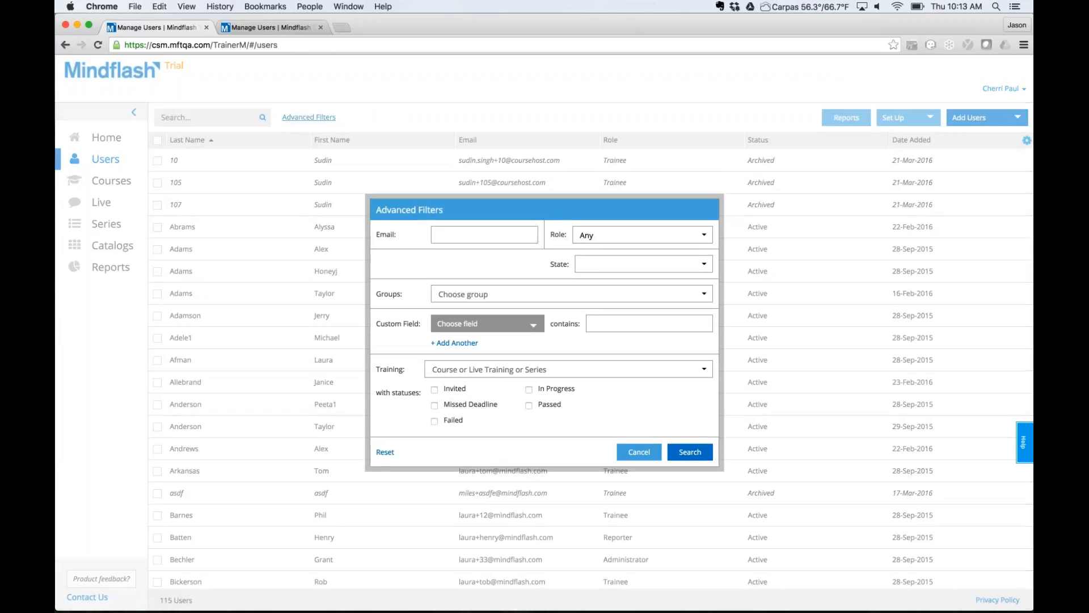
pyautogui.click(641, 263)
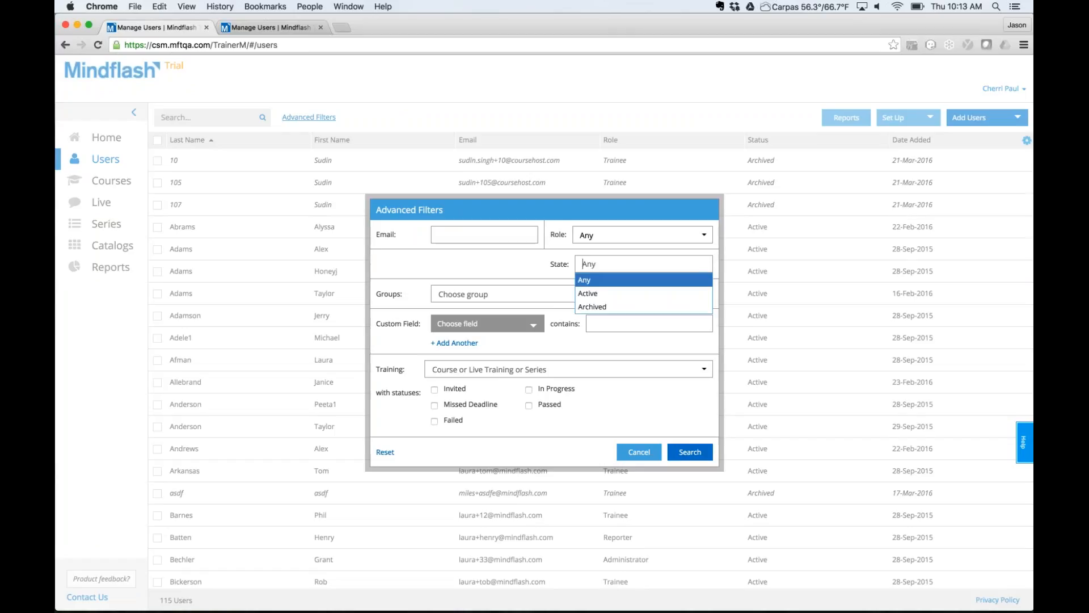
pyautogui.rightClick(598, 294)
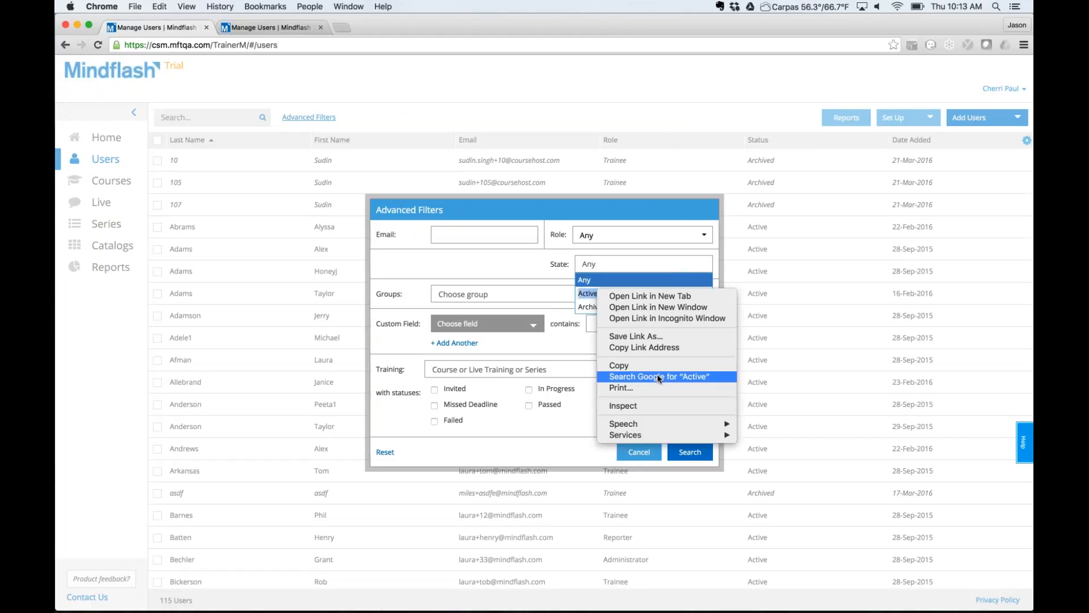
pyautogui.click(596, 293)
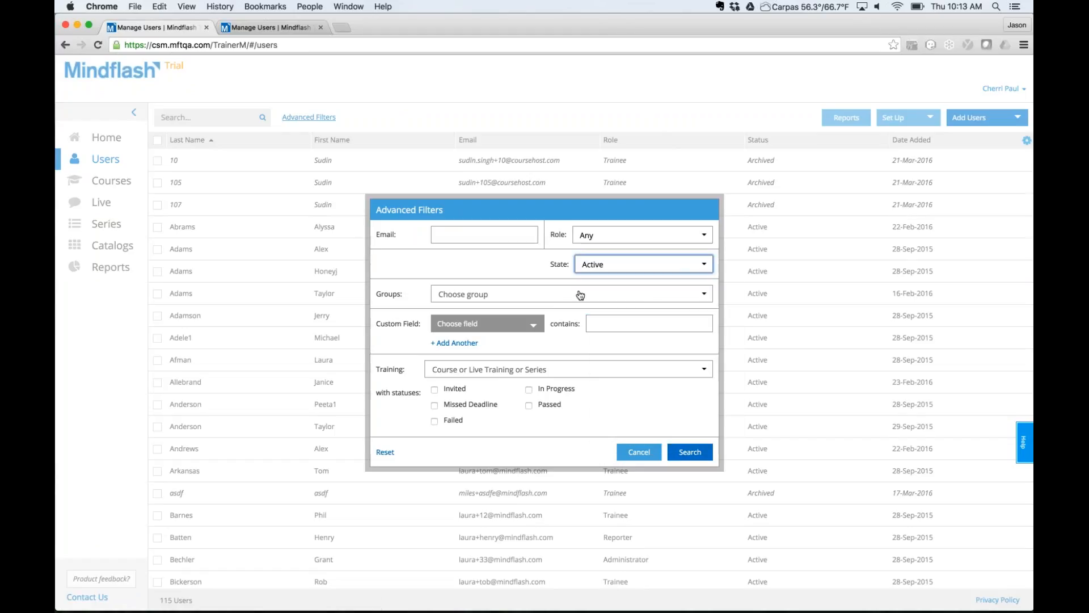
pyautogui.click(688, 452)
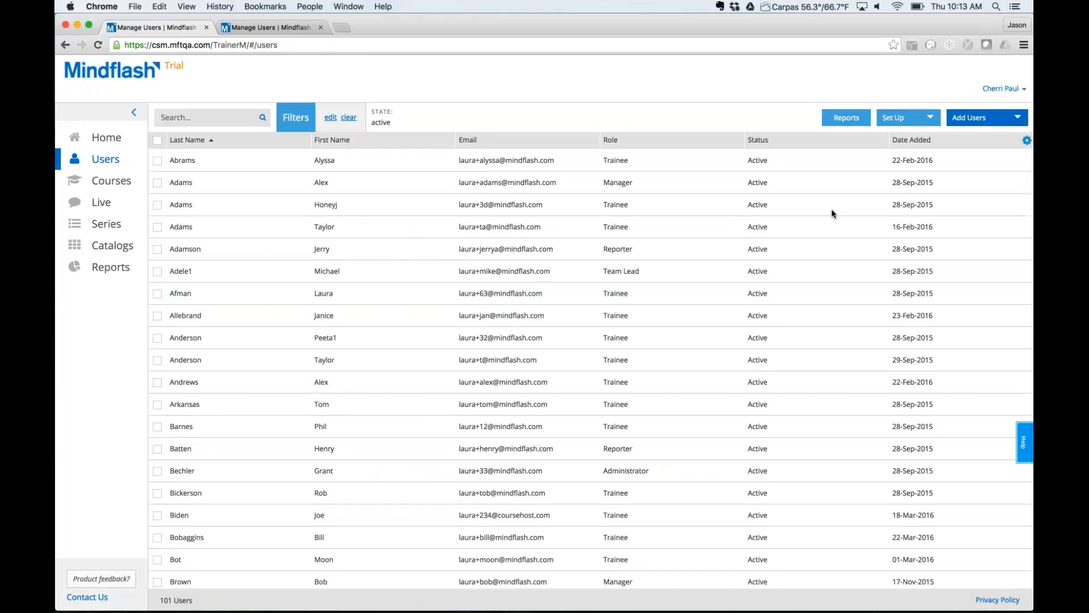
pyautogui.scroll(-5, 484, 414)
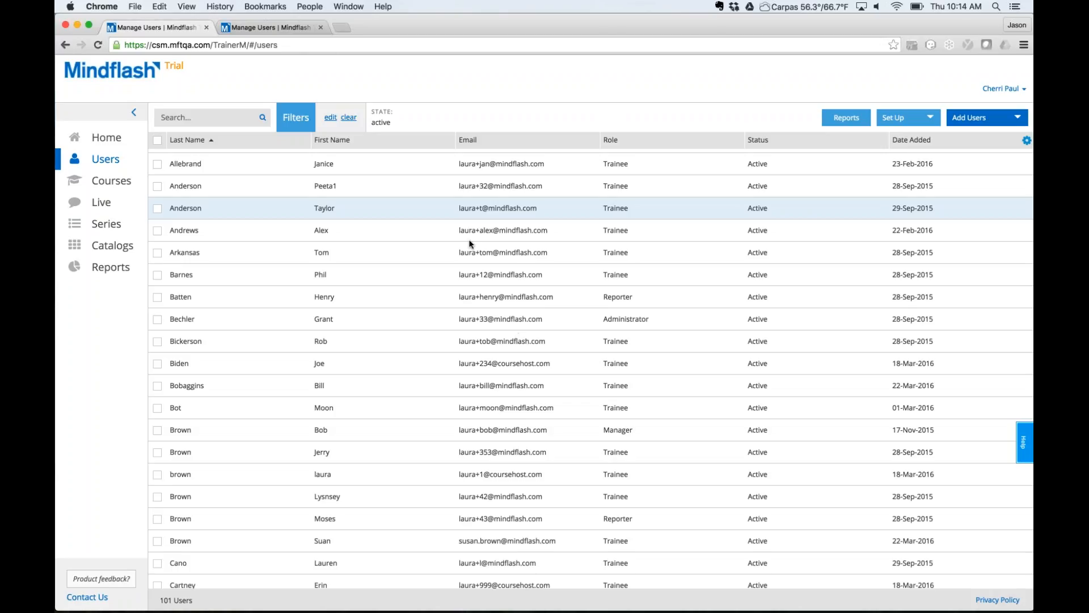
# Add the 'Getting Started with Mindflash' training to the Active-state filter.
pyautogui.click(331, 118)
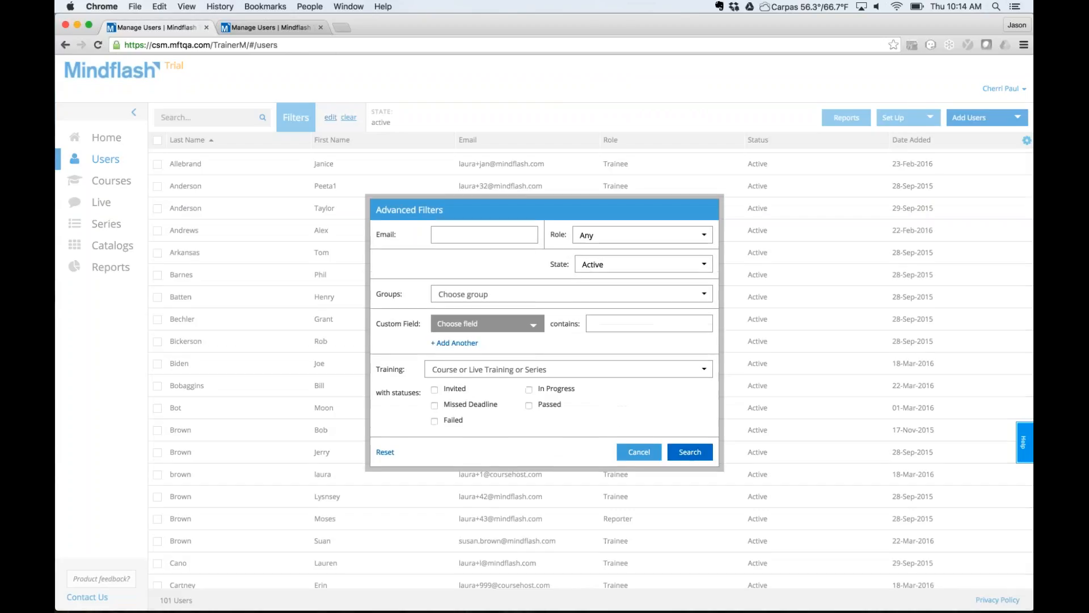
pyautogui.click(625, 372)
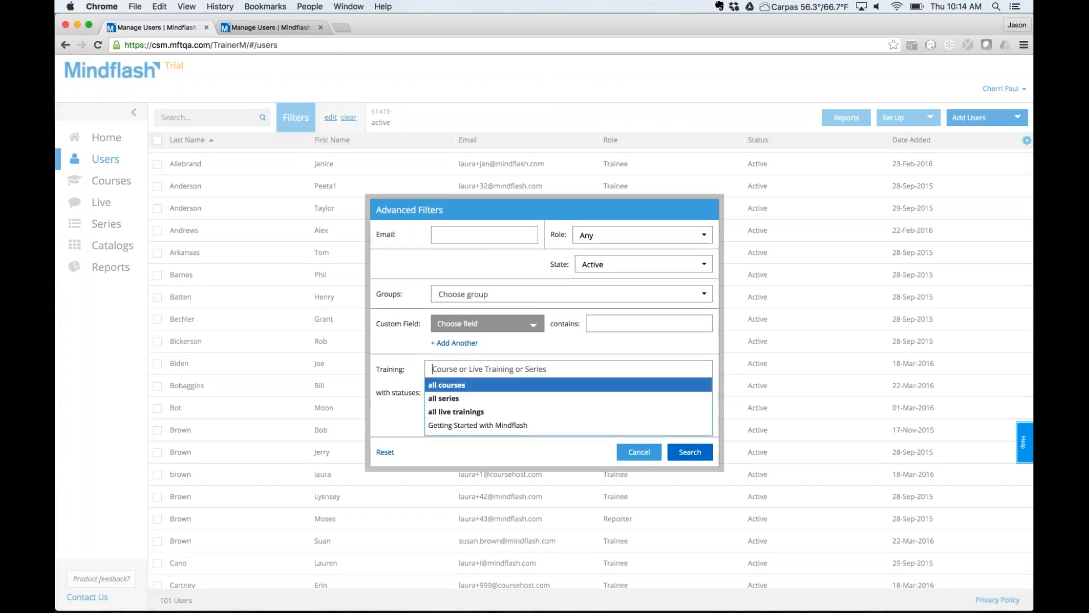
pyautogui.click(395, 372)
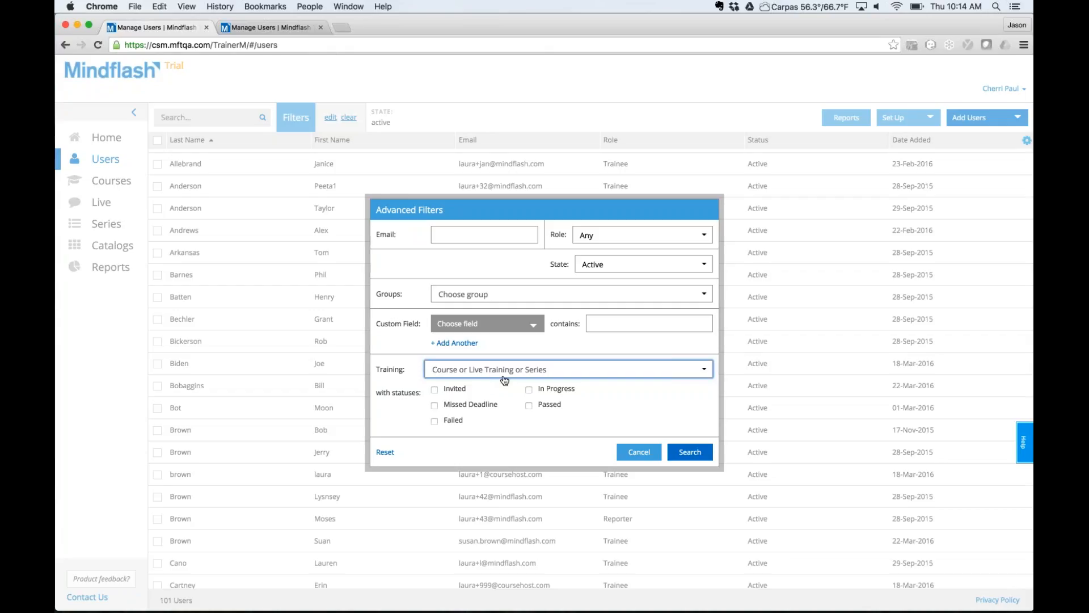
pyautogui.click(570, 373)
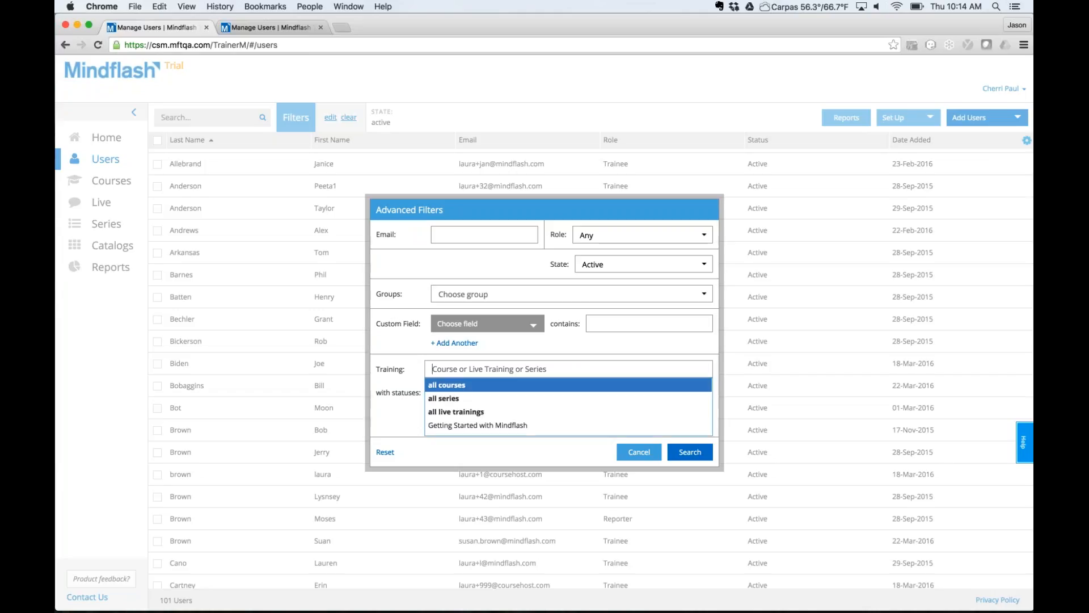
pyautogui.click(488, 426)
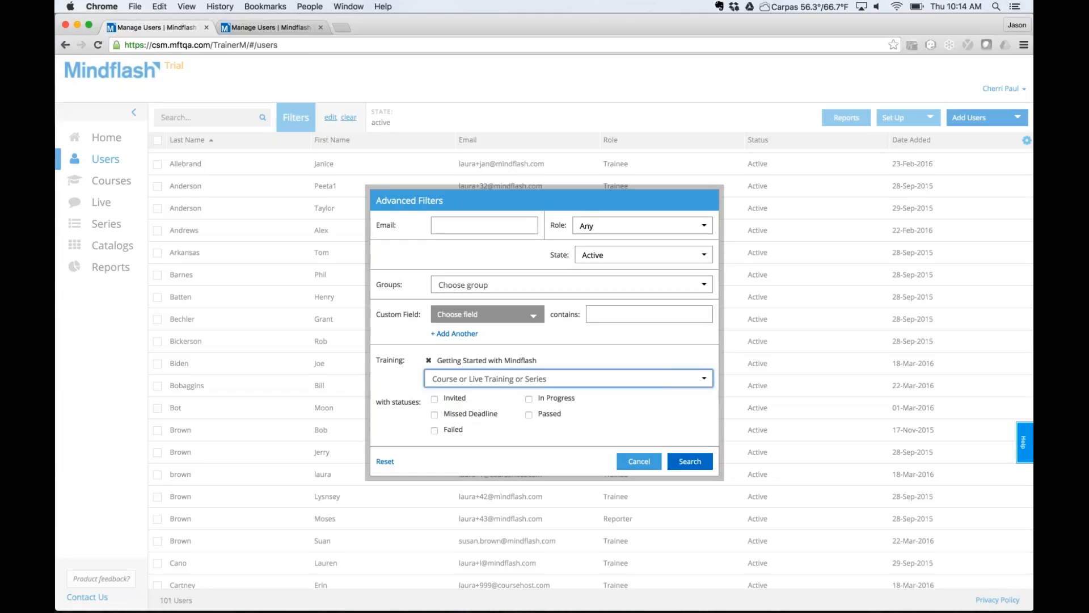
pyautogui.click(692, 461)
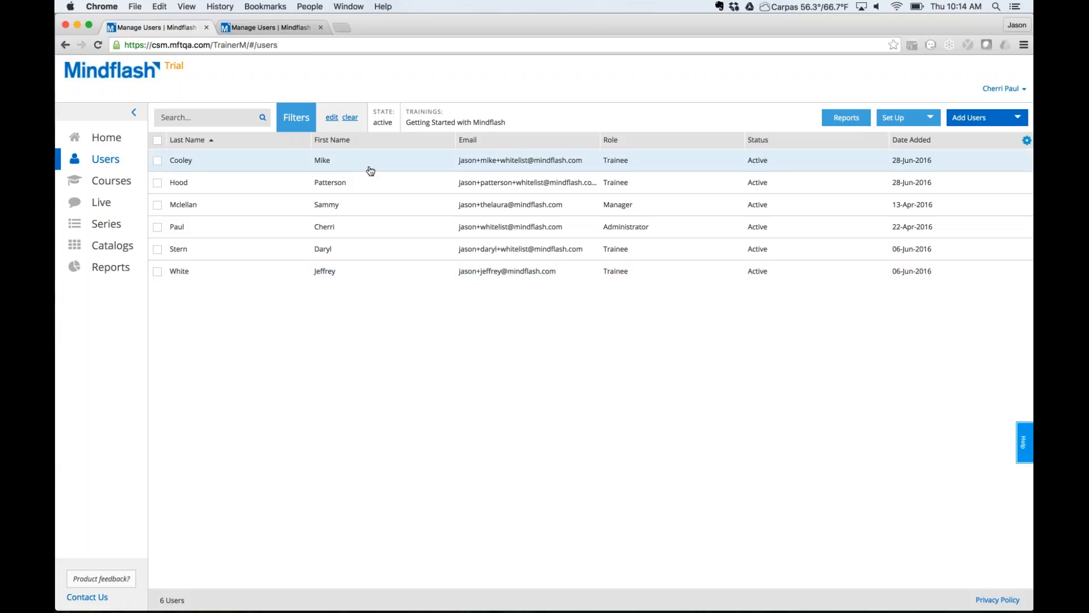
# Clear all filters so every user shows, and bring up Advanced Filters.
pyautogui.click(350, 117)
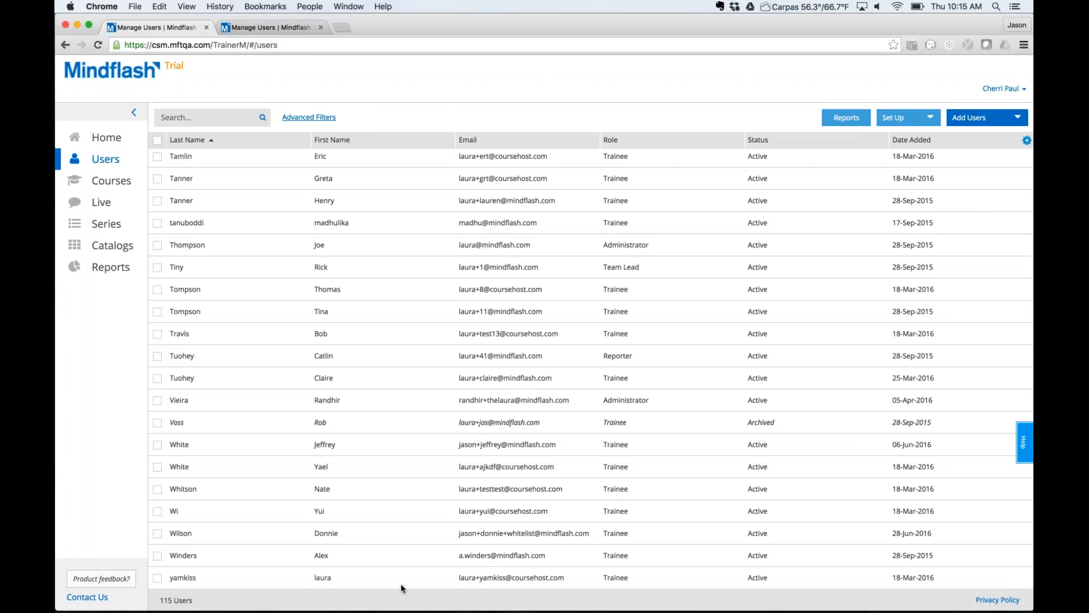
pyautogui.click(309, 117)
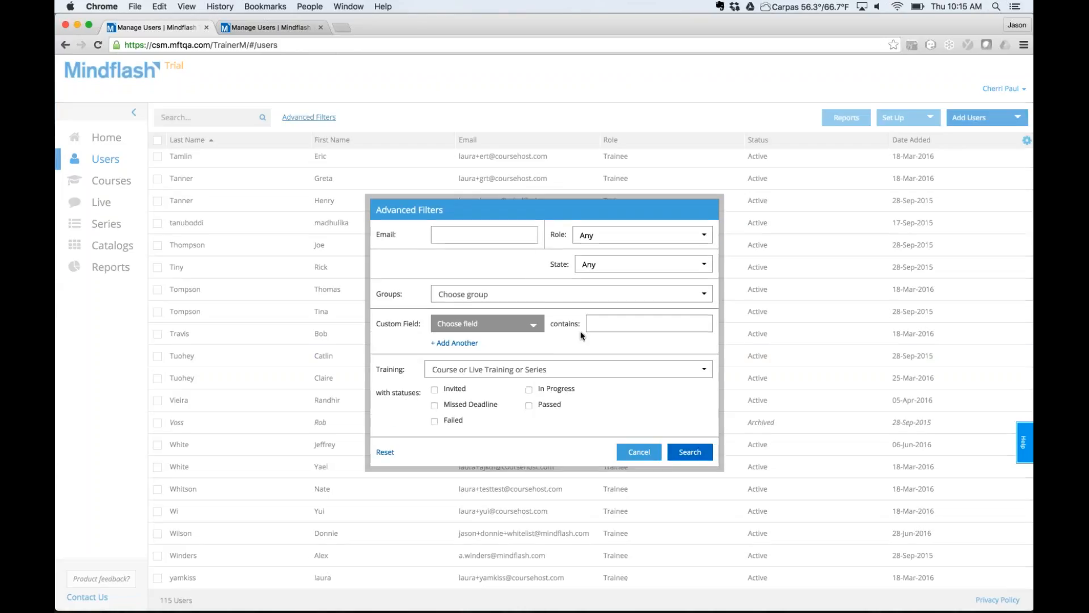
pyautogui.click(550, 294)
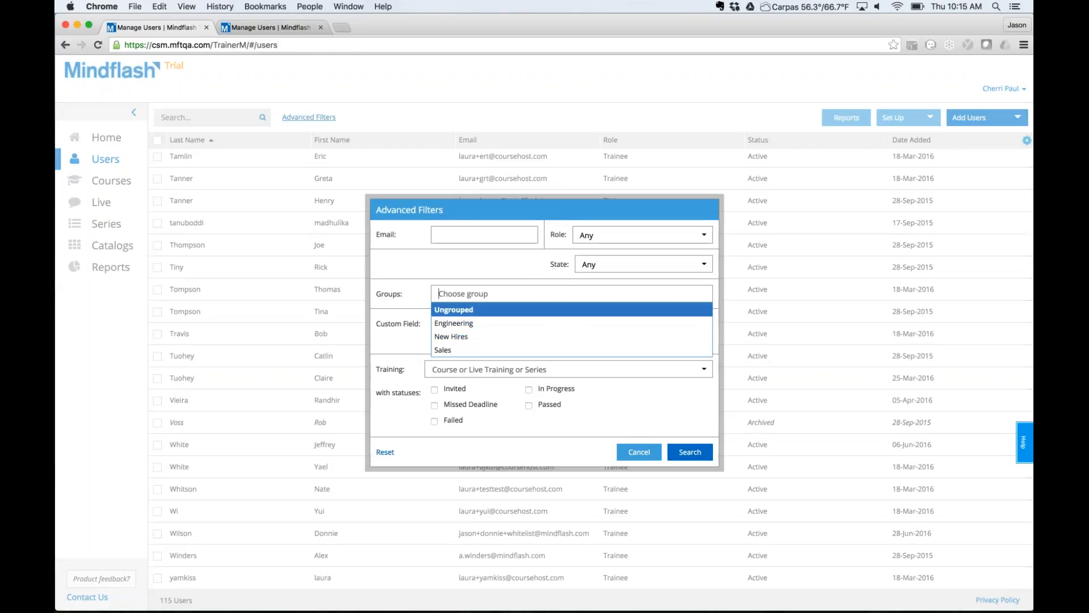
pyautogui.click(530, 271)
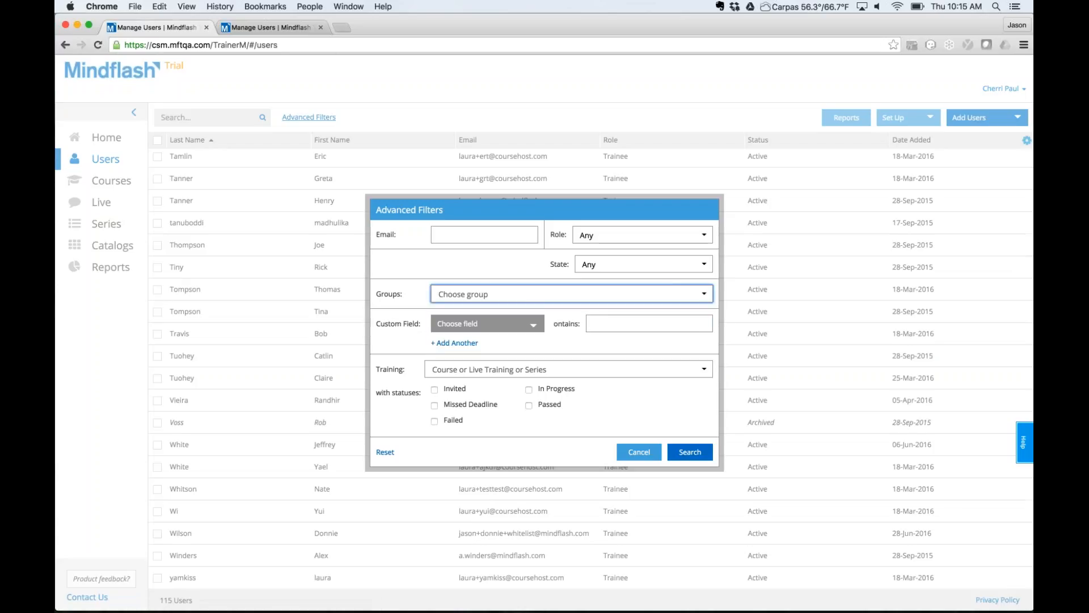
# Filter to the Manager role in the Sales group, leaving 1 user, then reopen the filters.
pyautogui.click(675, 236)
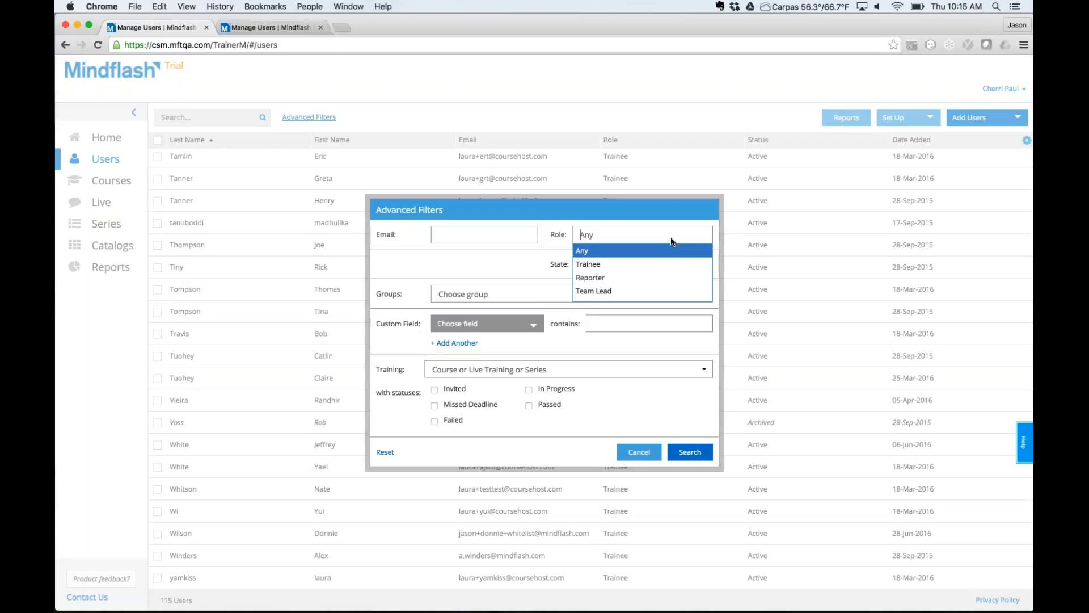
pyautogui.scroll(-1, 625, 254)
pyautogui.scroll(-2, 624, 253)
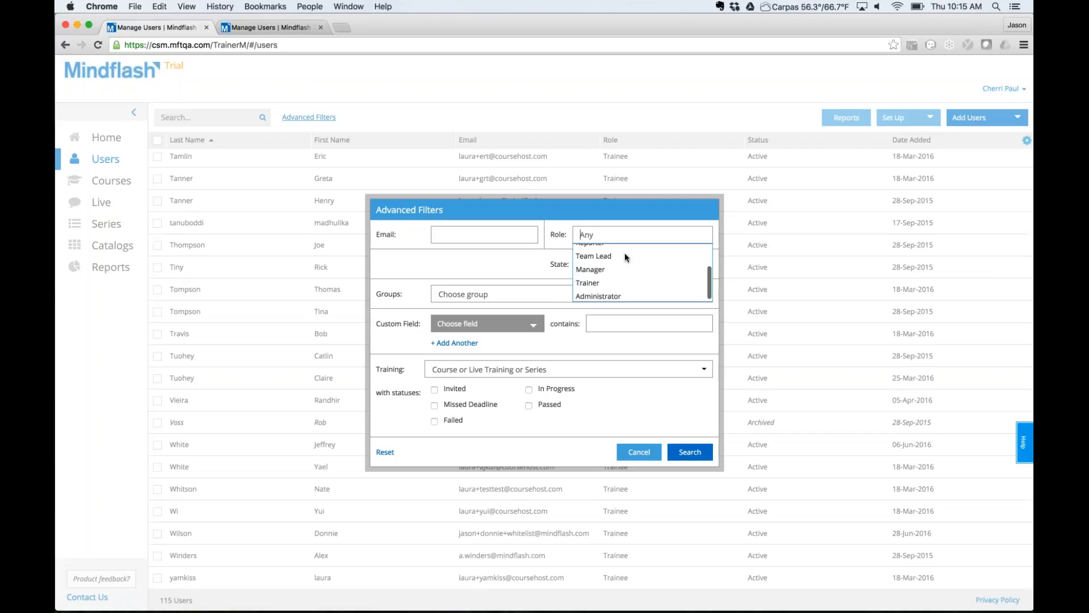
pyautogui.click(591, 270)
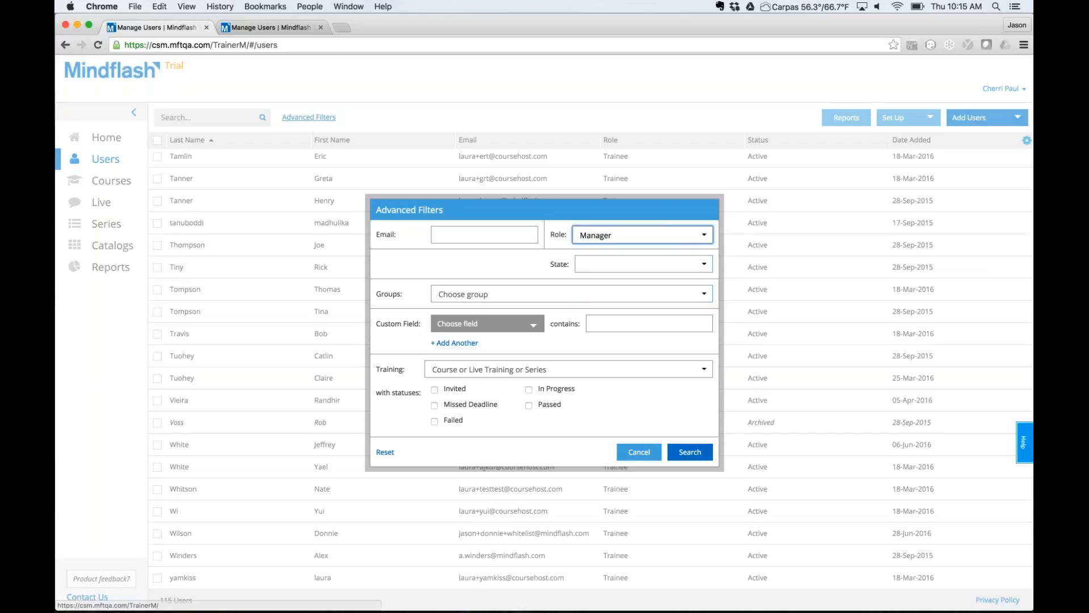
pyautogui.click(591, 294)
pyautogui.click(444, 351)
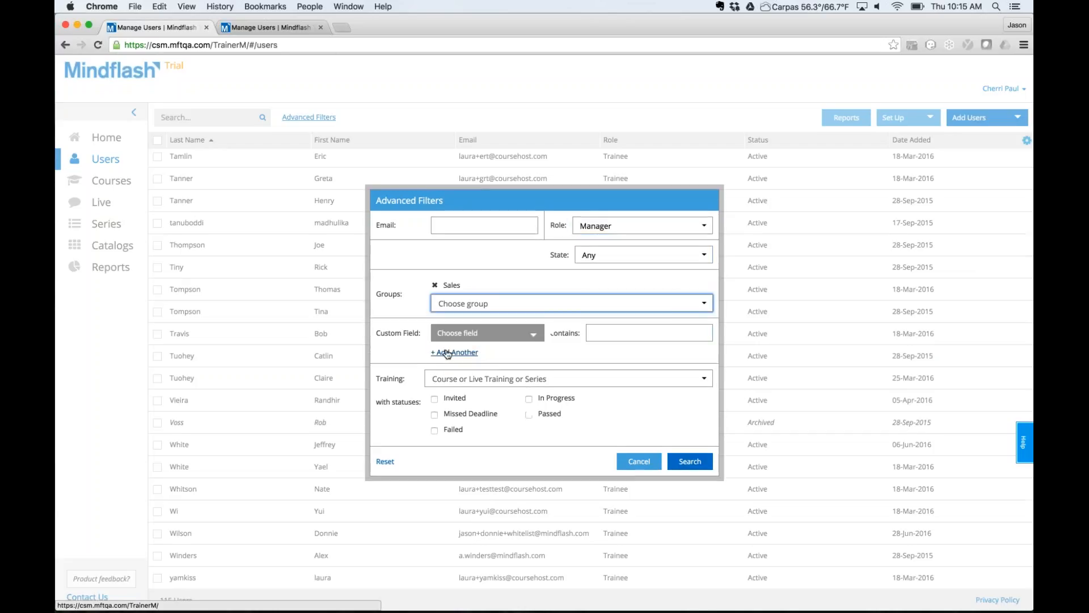
pyautogui.click(692, 467)
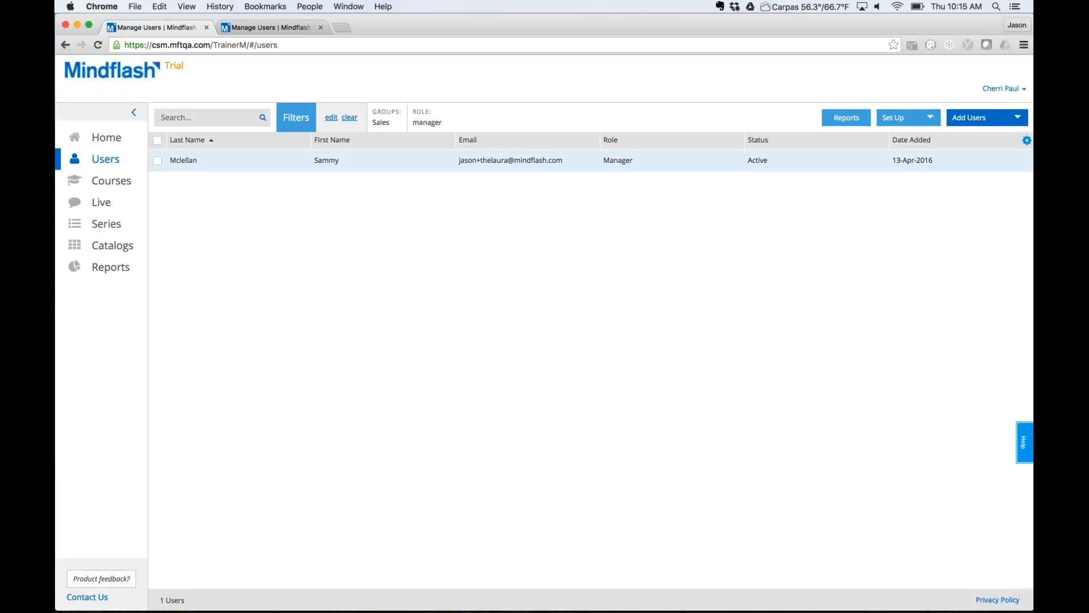
pyautogui.click(333, 118)
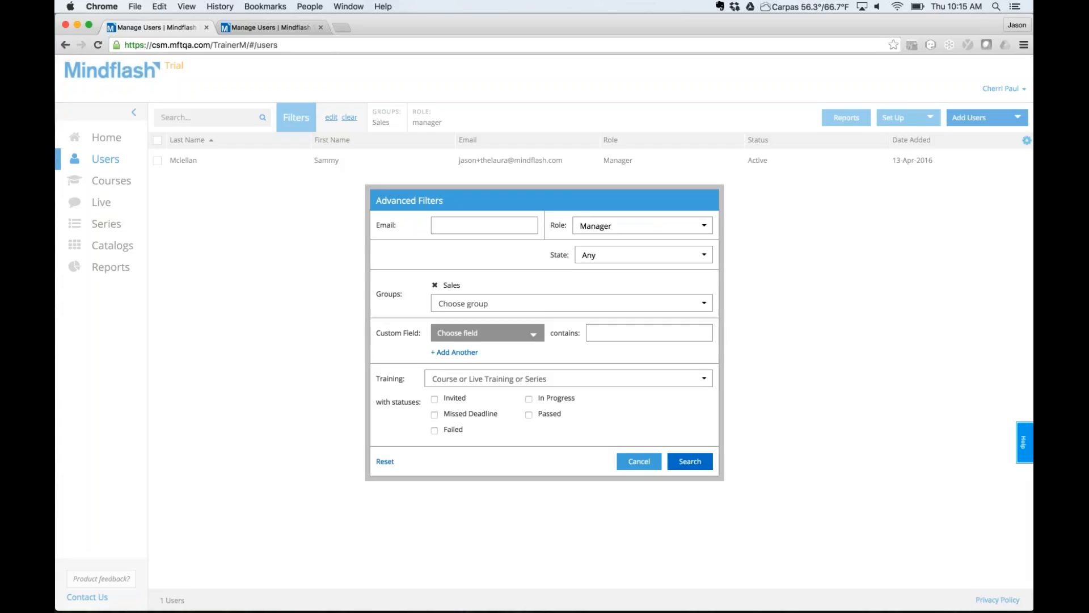
# Add Engineering as a second group alongside Sales in the filter.
pyautogui.click(448, 303)
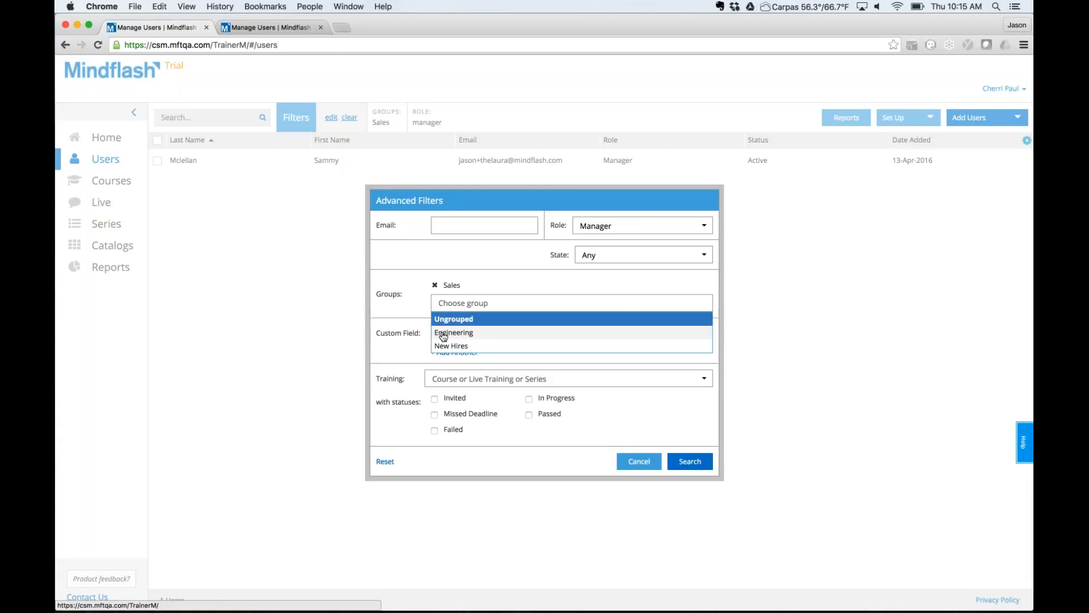
pyautogui.click(444, 334)
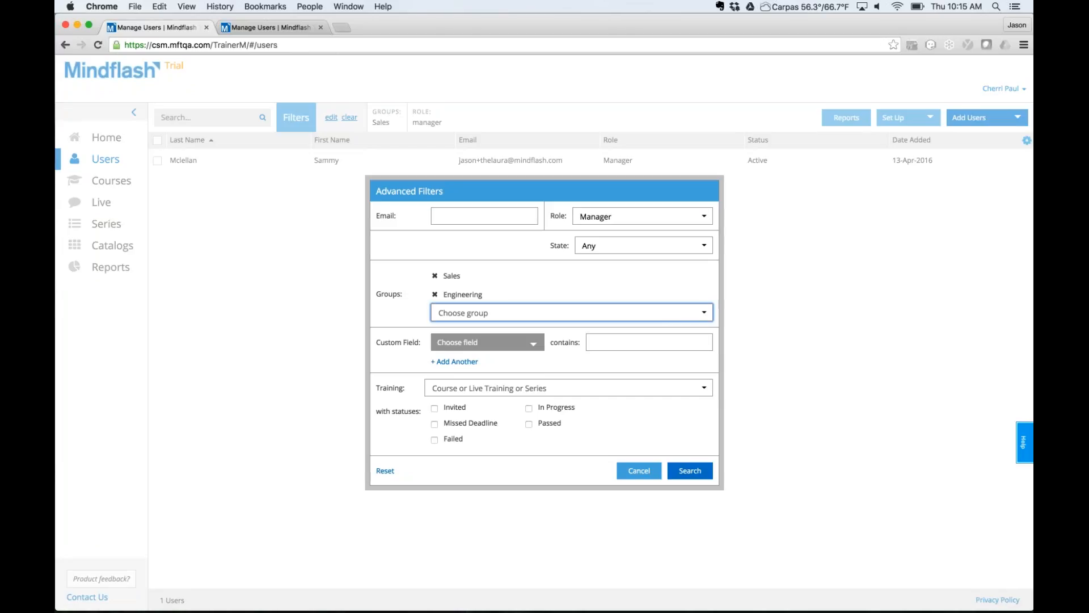
pyautogui.click(534, 346)
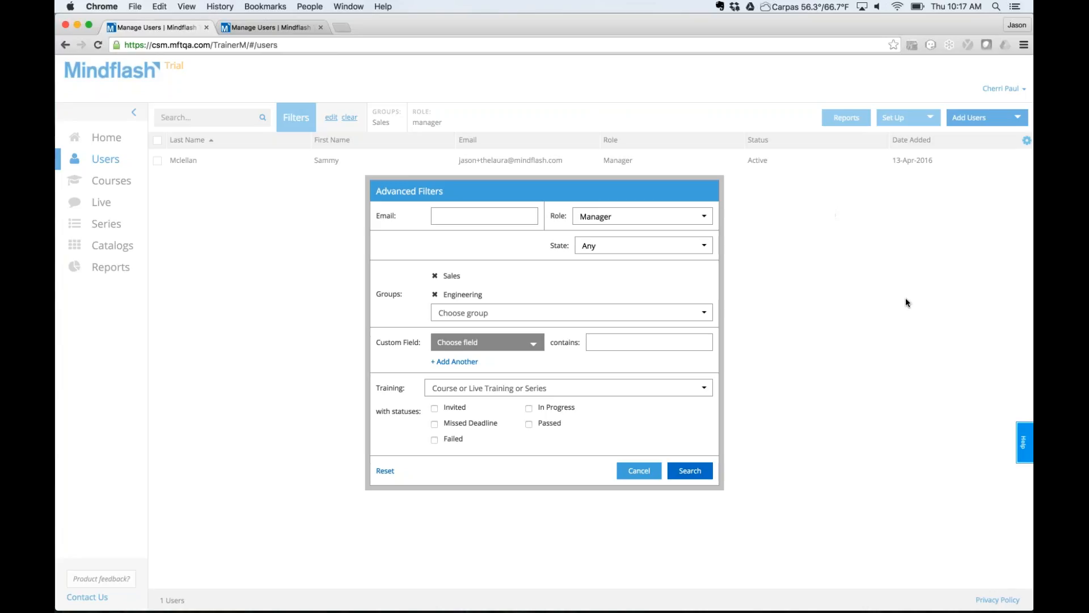
# Cancel Advanced Filters, discarding Engineering and keeping the Sales manager filter.
pyautogui.click(641, 472)
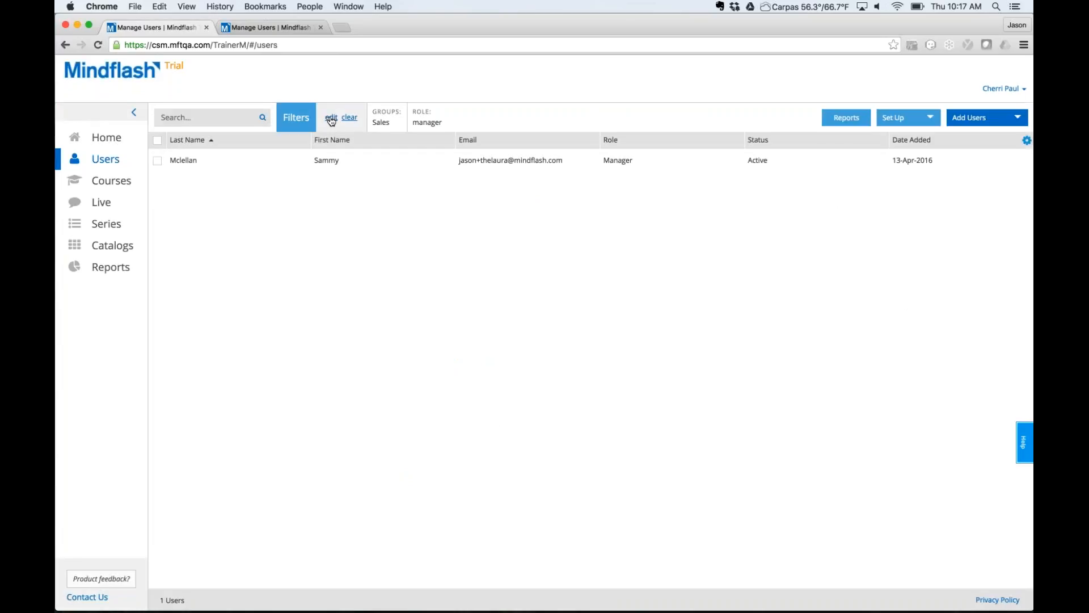
# Reset the filters and show only trainees who passed 'Learn How to Sell!!!!' (2 users).
pyautogui.click(331, 120)
pyautogui.click(384, 462)
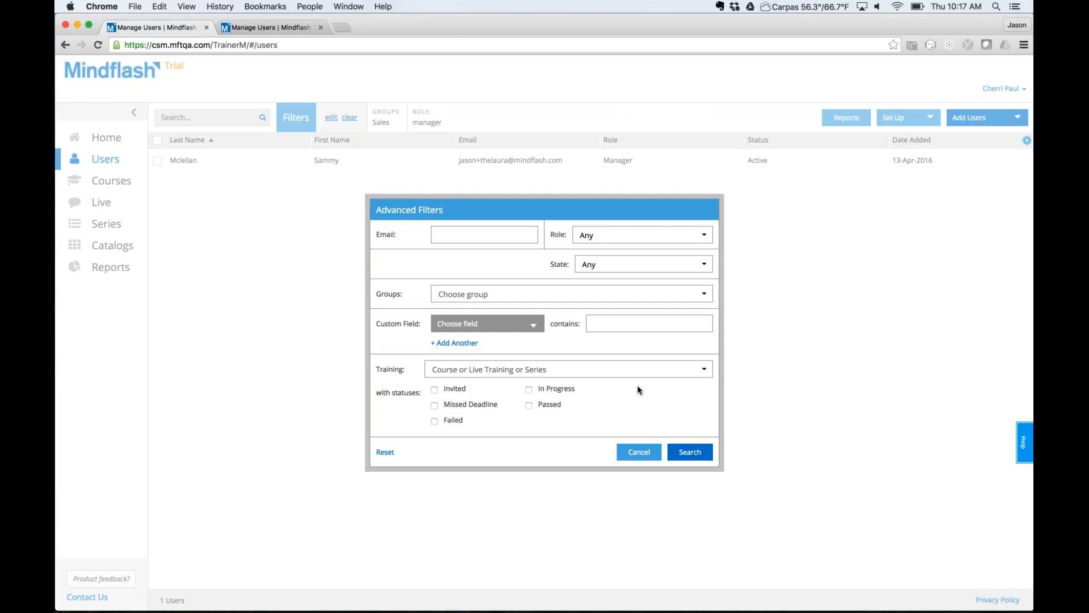
pyautogui.click(645, 369)
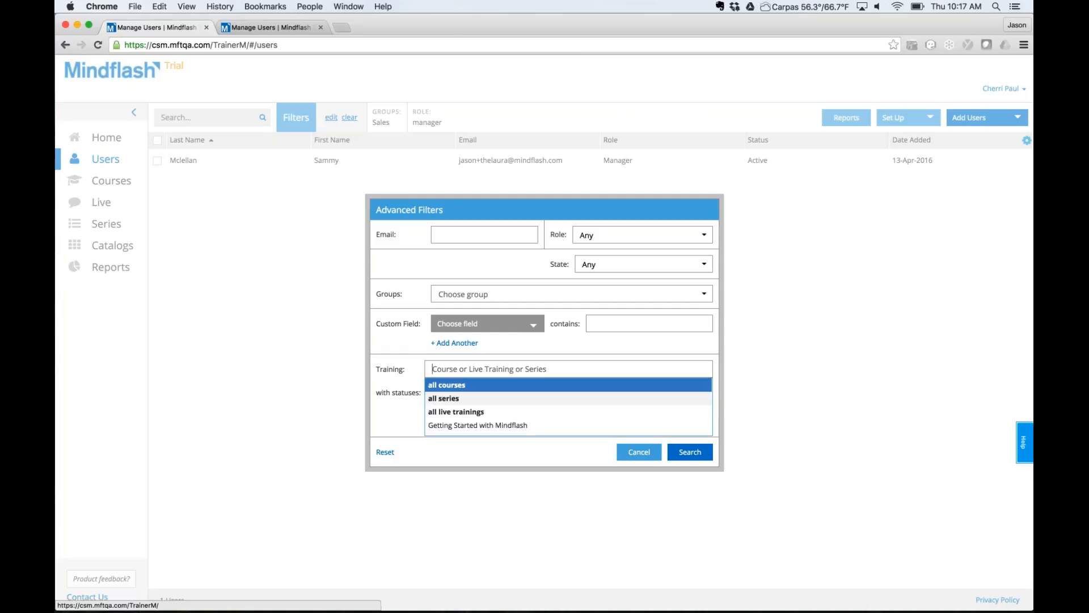
pyautogui.write('lear')
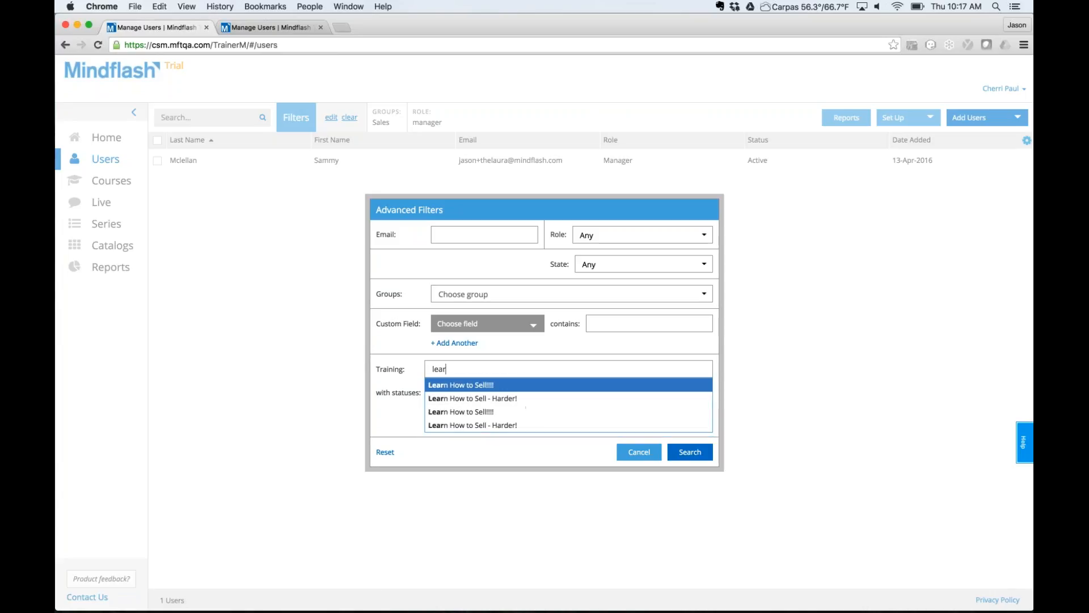
pyautogui.click(477, 412)
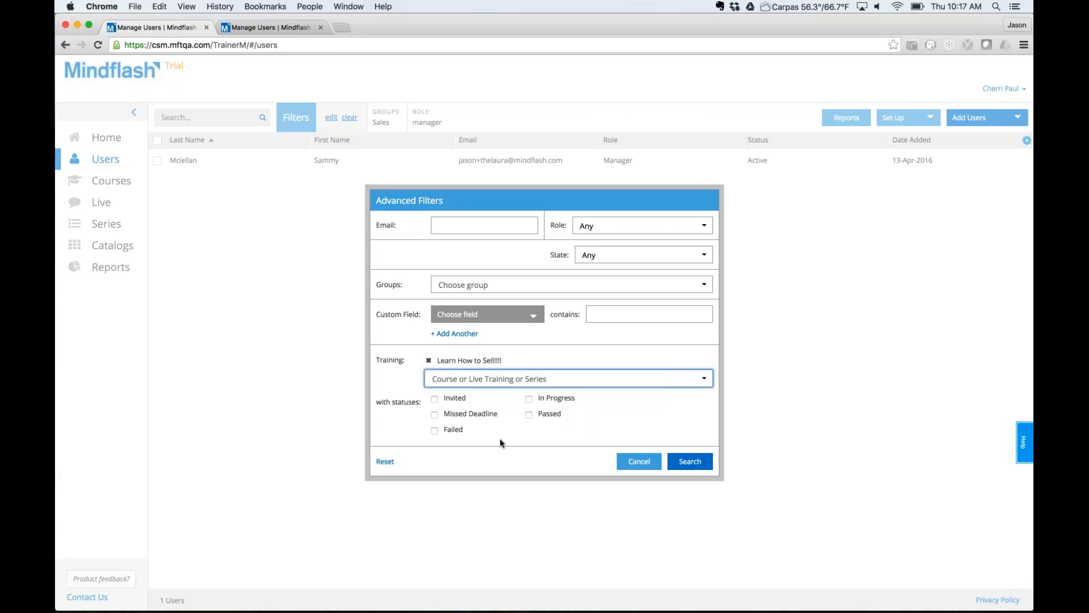
pyautogui.click(528, 414)
pyautogui.click(690, 460)
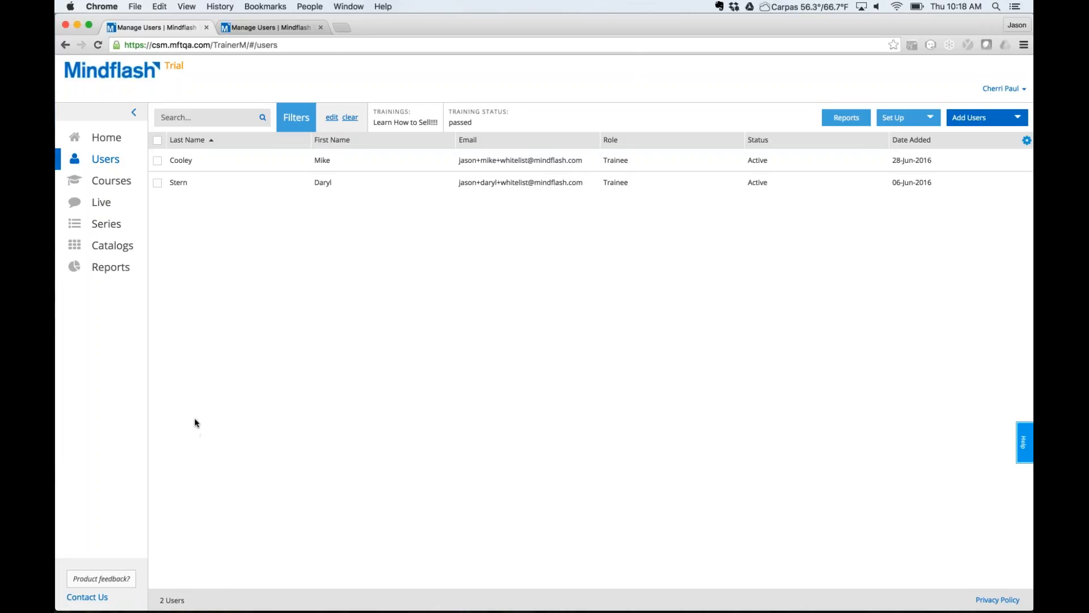
# Select both listed trainees and invite them to the 'Learn How to Sell - Harder!' course.
pyautogui.click(158, 141)
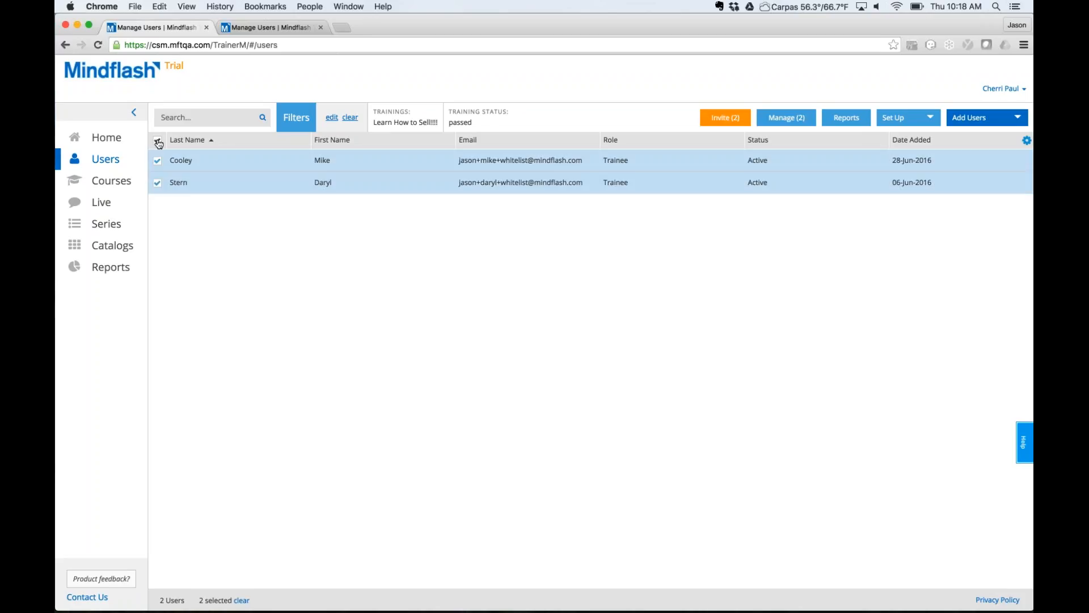
pyautogui.click(719, 121)
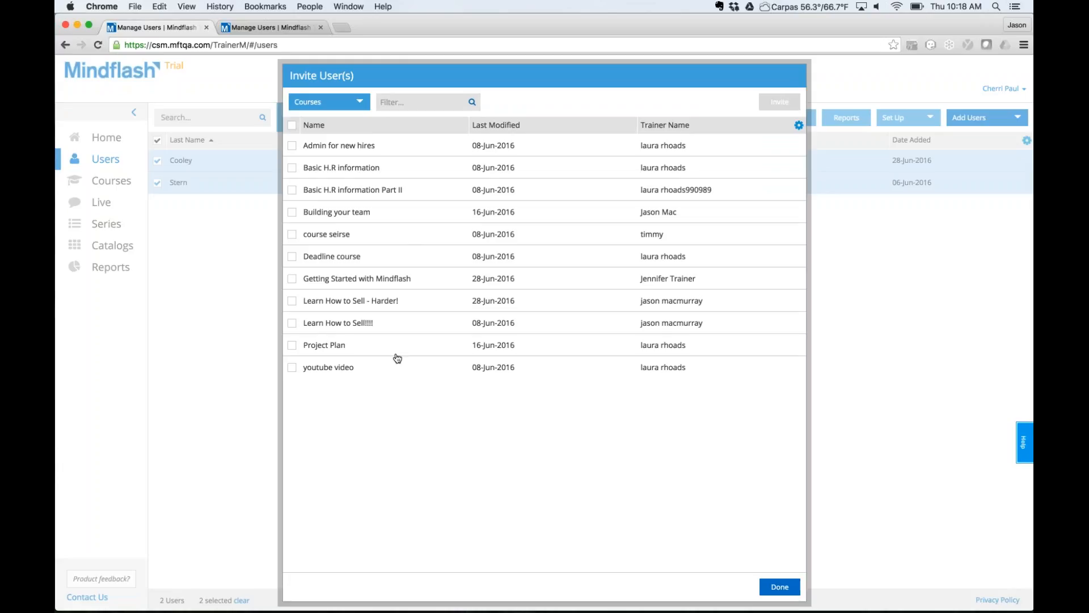
pyautogui.click(321, 102)
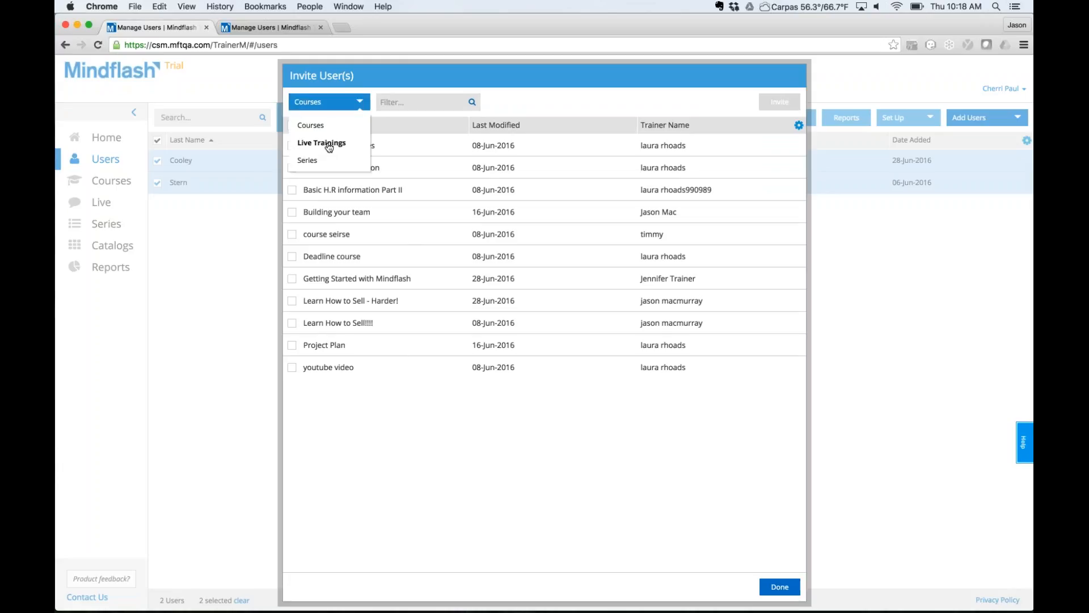
pyautogui.click(434, 76)
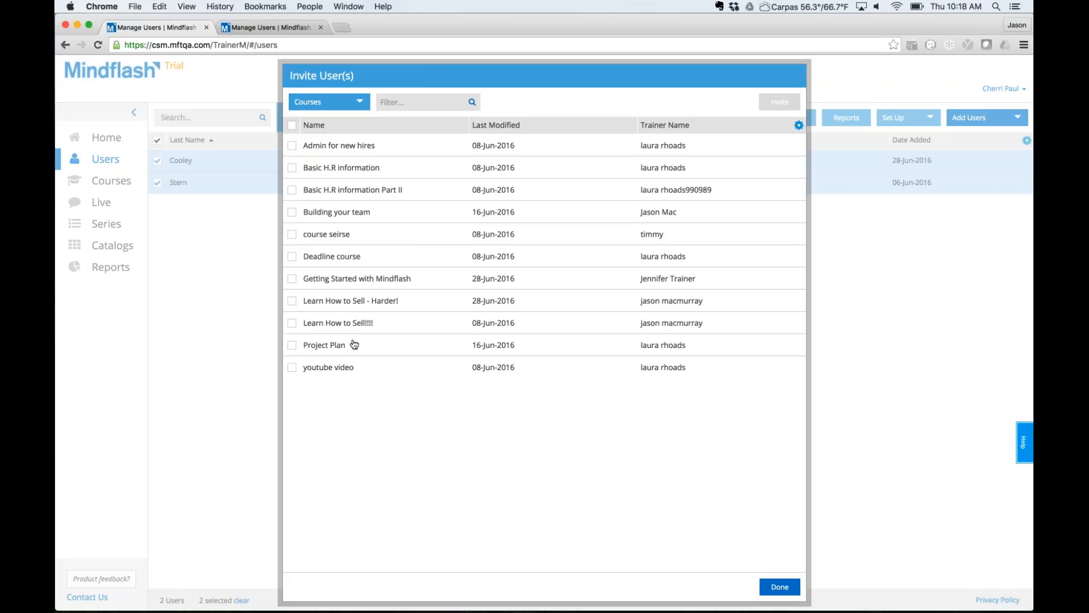
pyautogui.click(435, 102)
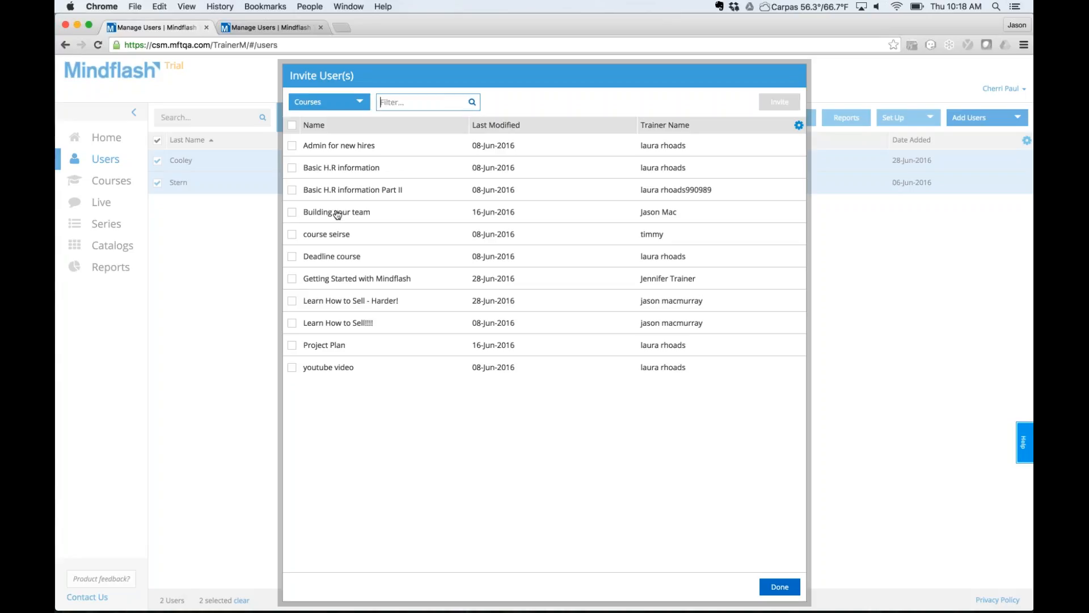
pyautogui.click(293, 303)
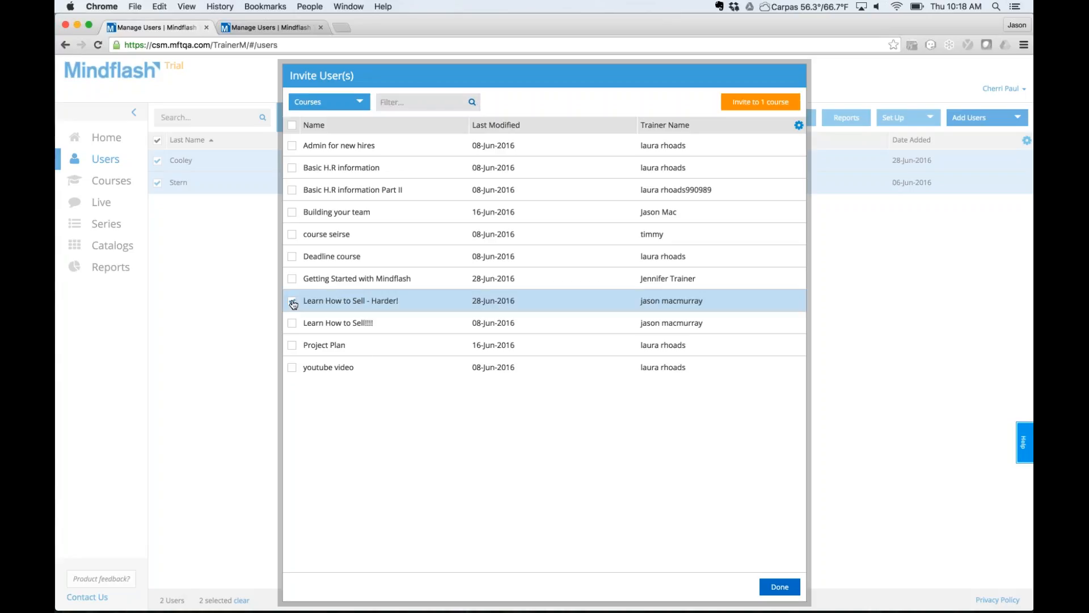
pyautogui.click(761, 104)
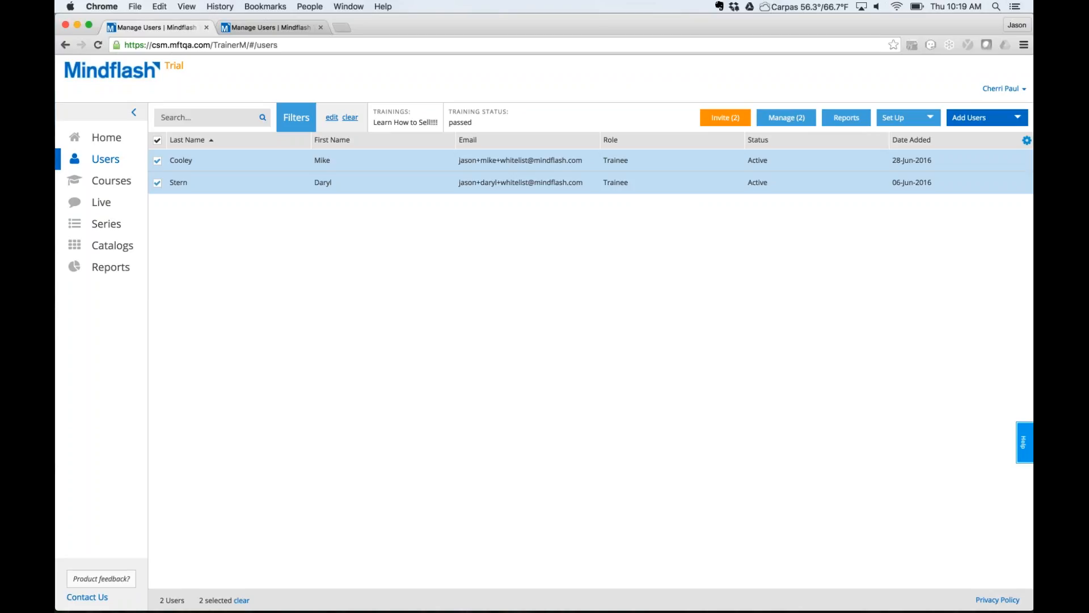
# On the other account's Users list, apply the active, missed-deadline filter to show 163 users.
pyautogui.click(266, 26)
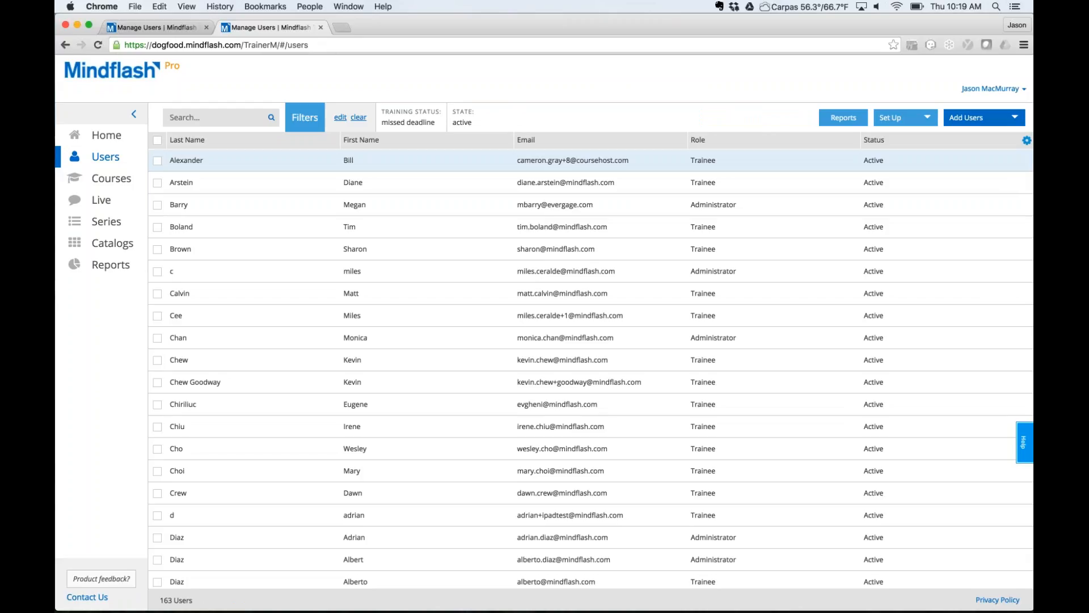
pyautogui.click(341, 118)
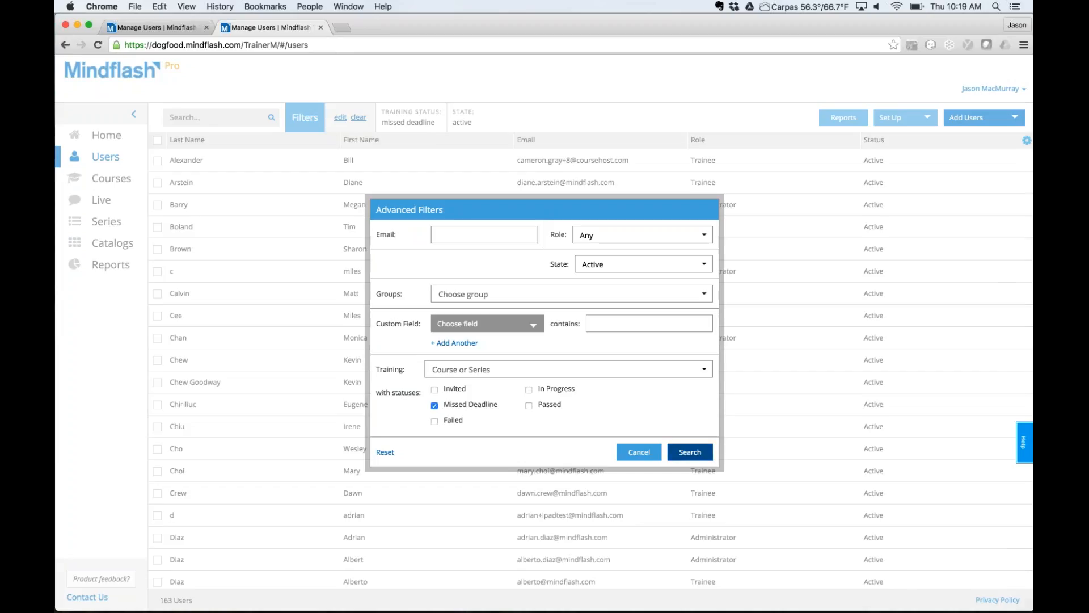
pyautogui.click(690, 452)
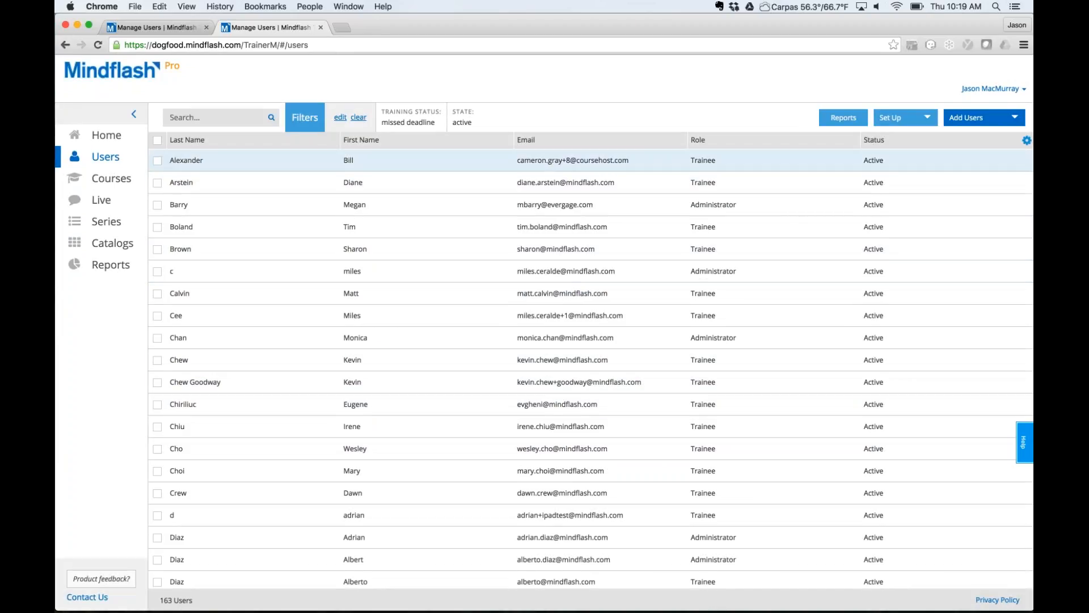
# Select all 163 filtered users and open Manage (163) for their 76-course status breakdown.
pyautogui.click(157, 140)
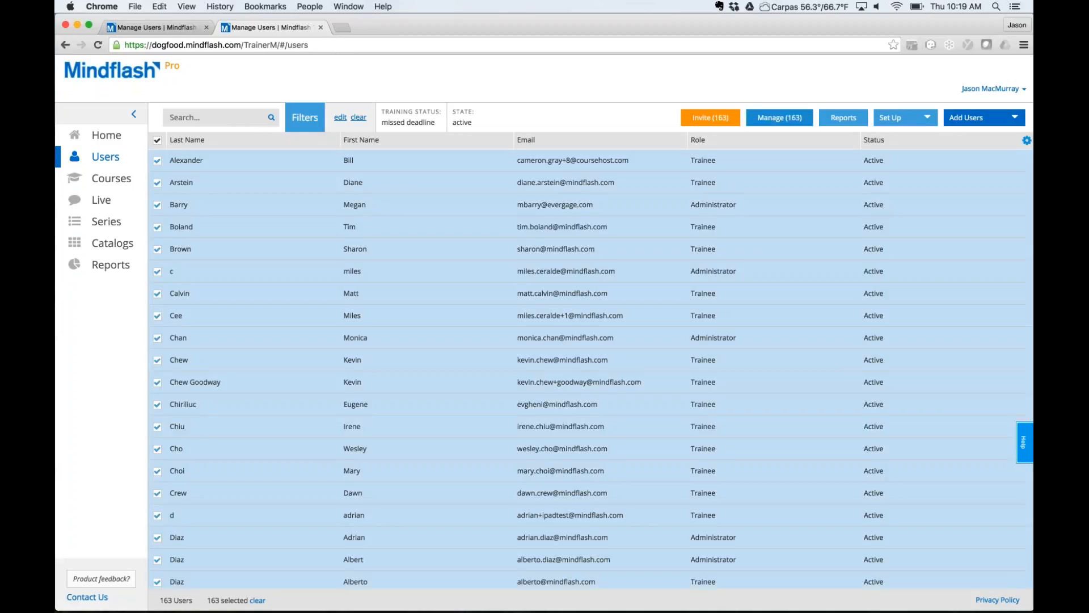
pyautogui.click(778, 118)
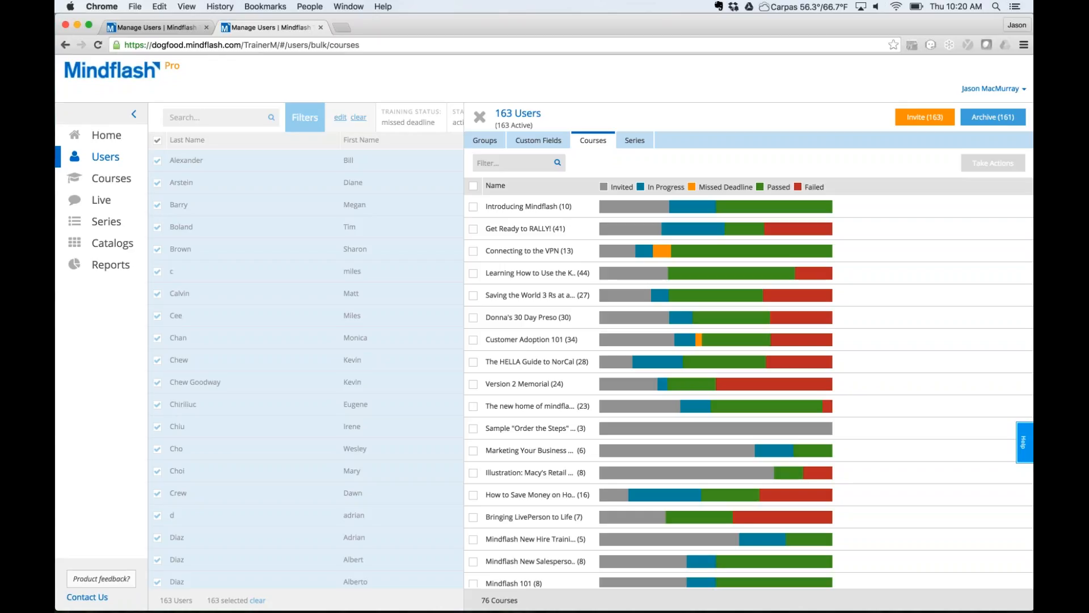
# Select all 76 courses and mark the 173 Missed Deadline enrolments for bulk action.
pyautogui.click(473, 186)
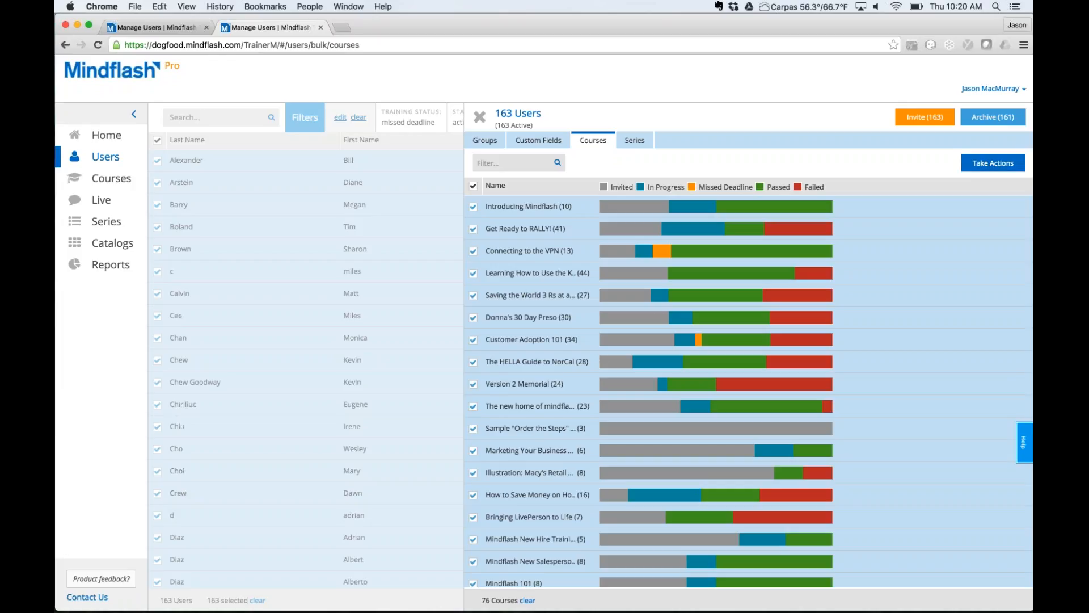
pyautogui.click(994, 164)
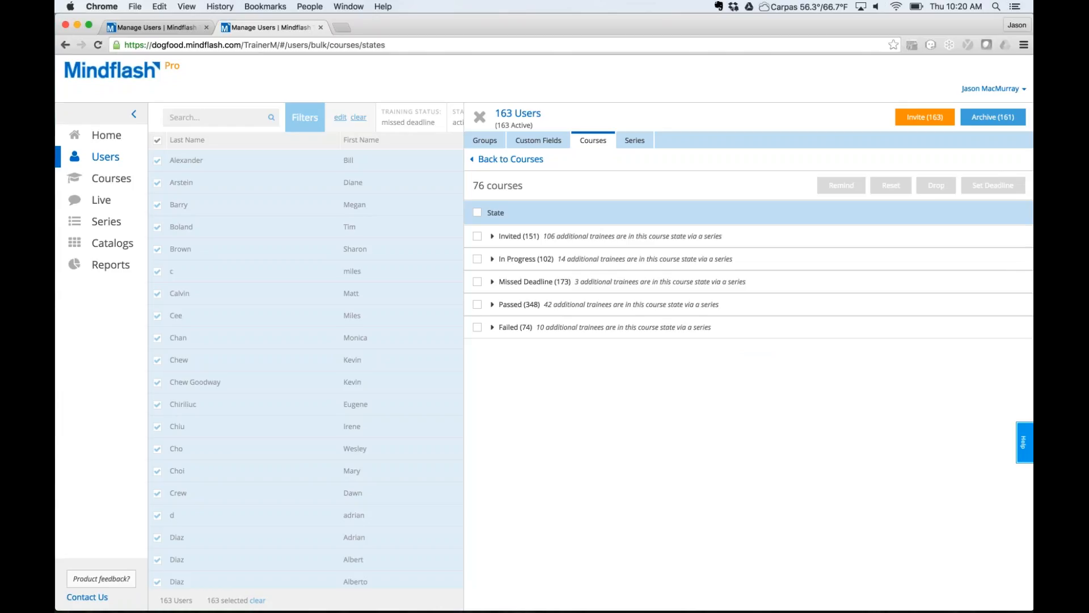
pyautogui.click(493, 282)
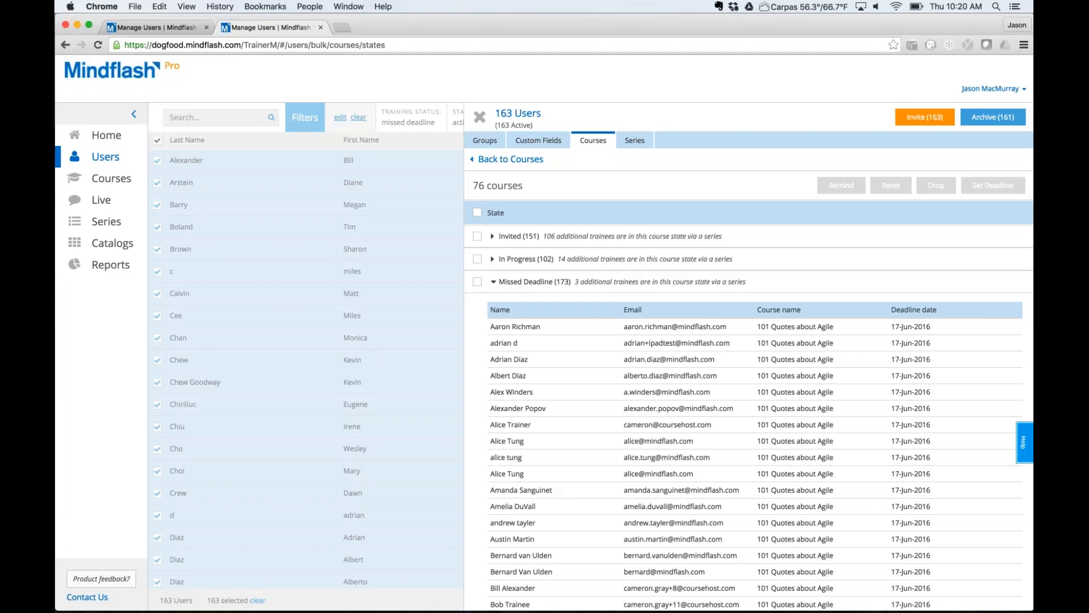
pyautogui.scroll(-15, 755, 397)
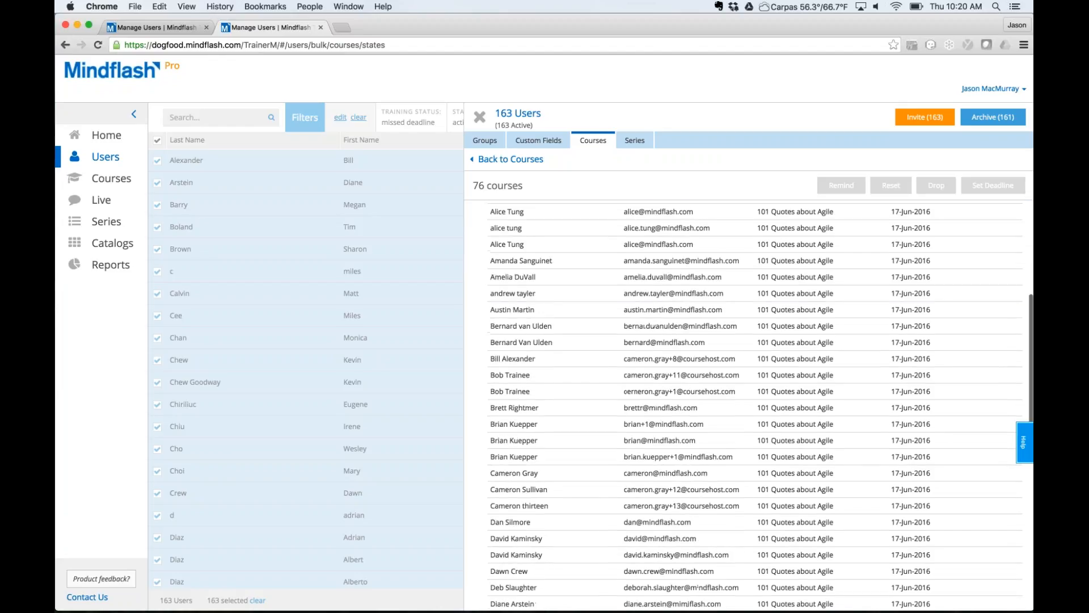
pyautogui.scroll(3, 744, 397)
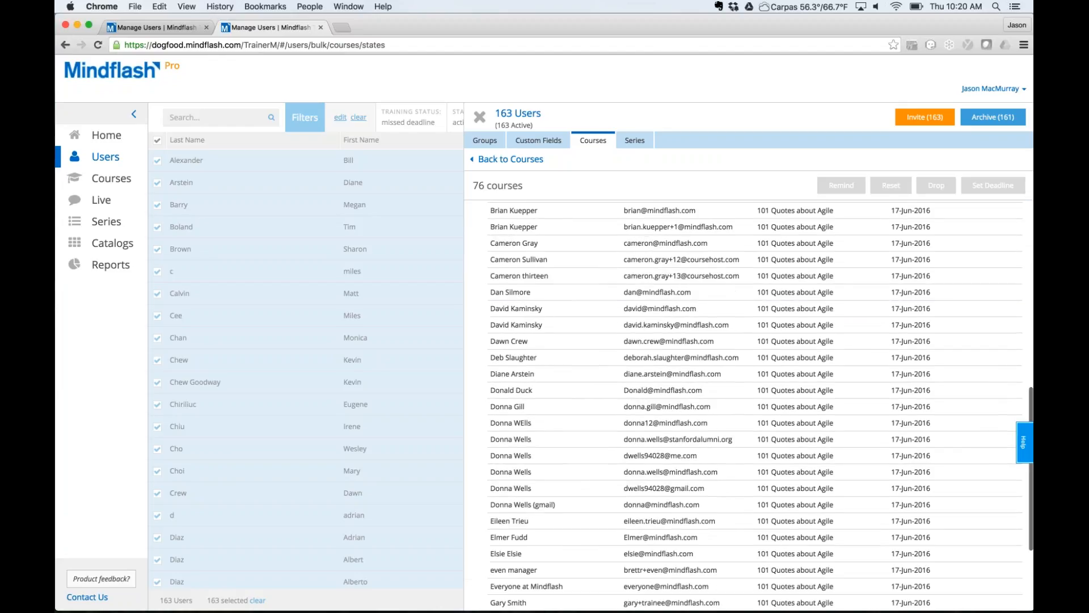
pyautogui.scroll(10, 511, 300)
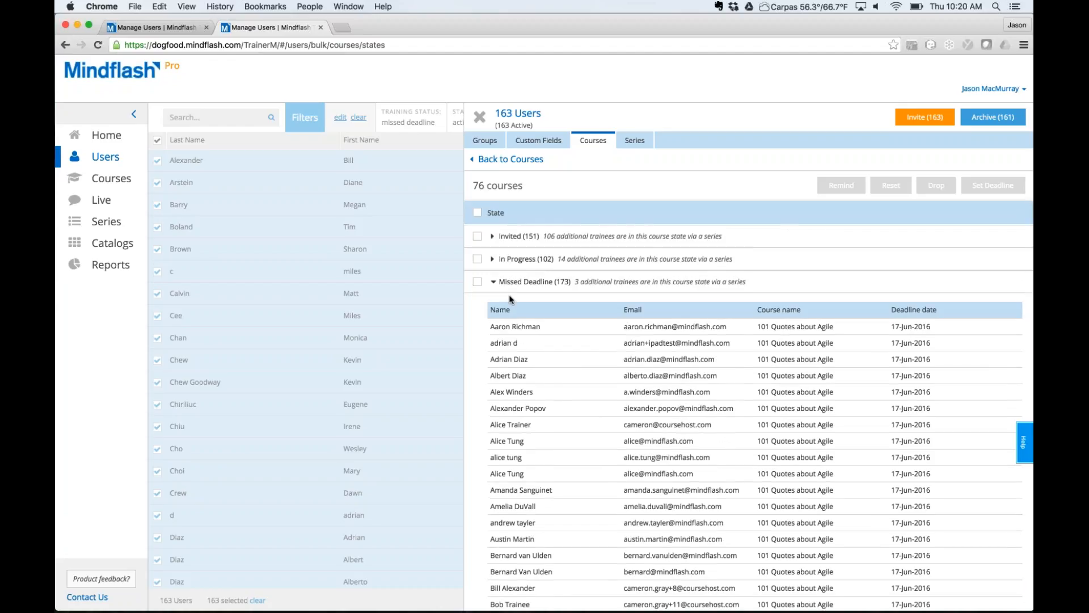
pyautogui.click(478, 282)
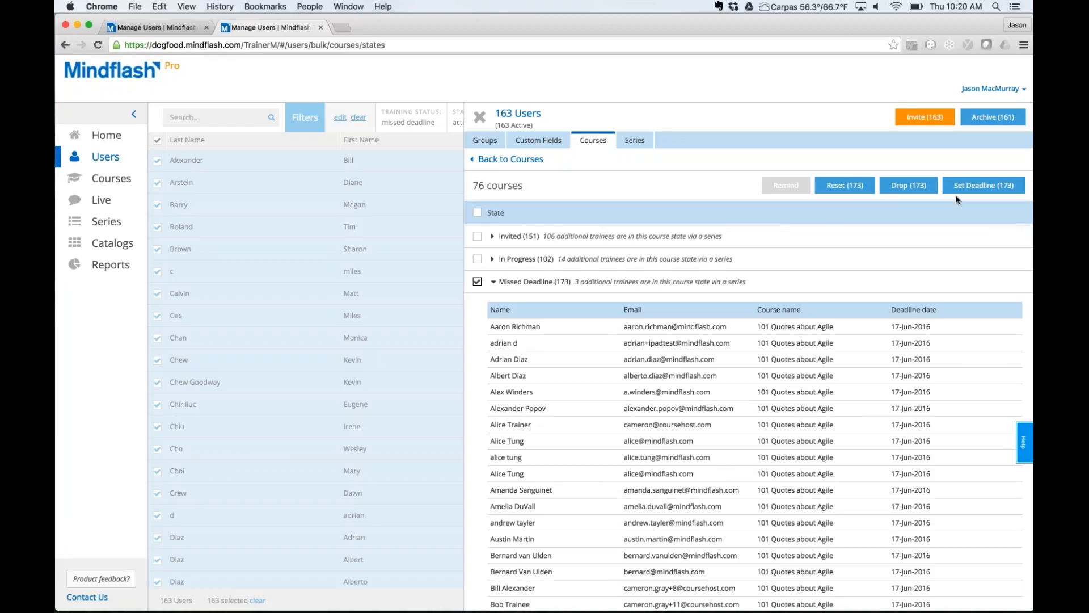
# Set a new 05-Jul-2016 deadline for the 173 missed-deadline enrolments and confirm.
pyautogui.click(976, 190)
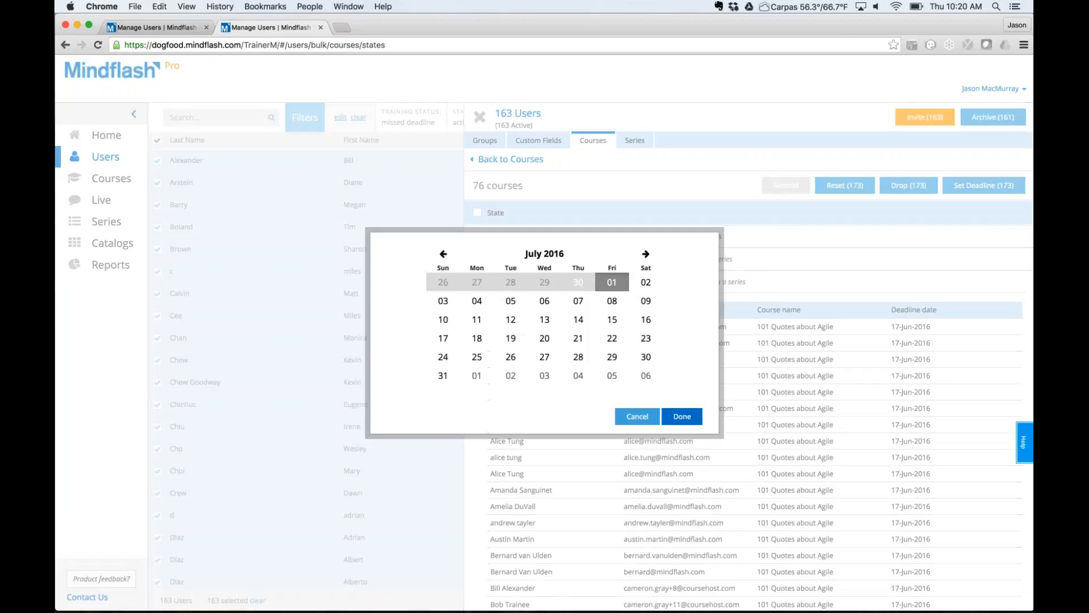
pyautogui.click(511, 302)
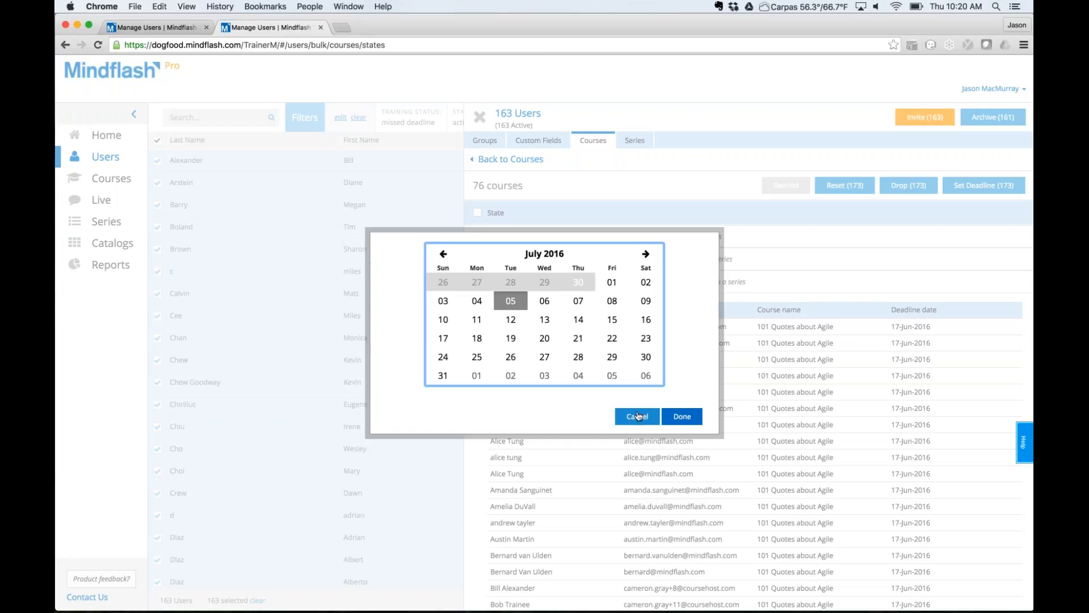
pyautogui.click(683, 416)
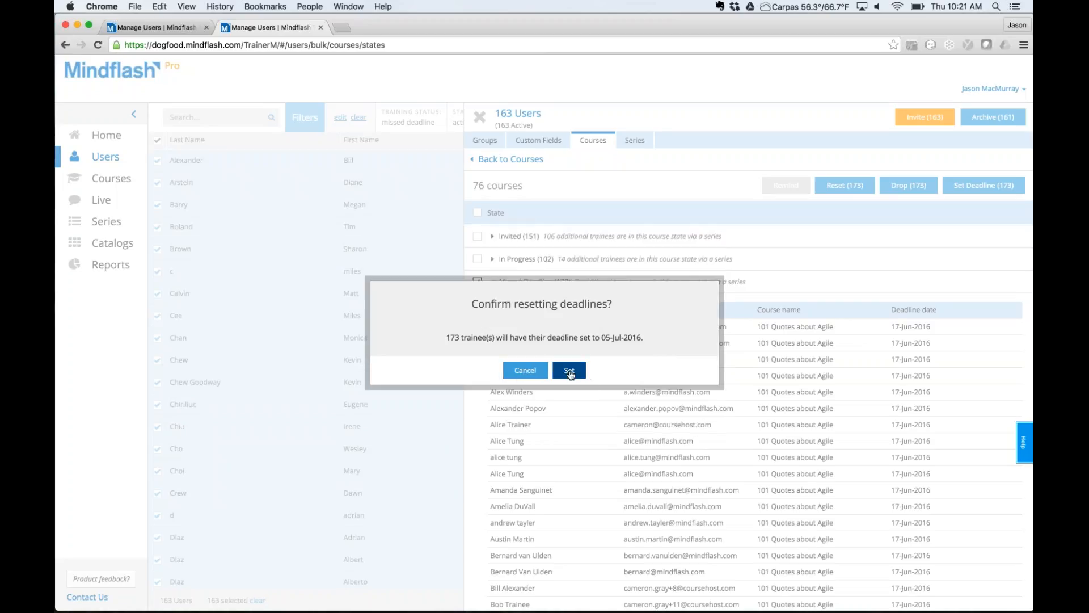
pyautogui.click(569, 372)
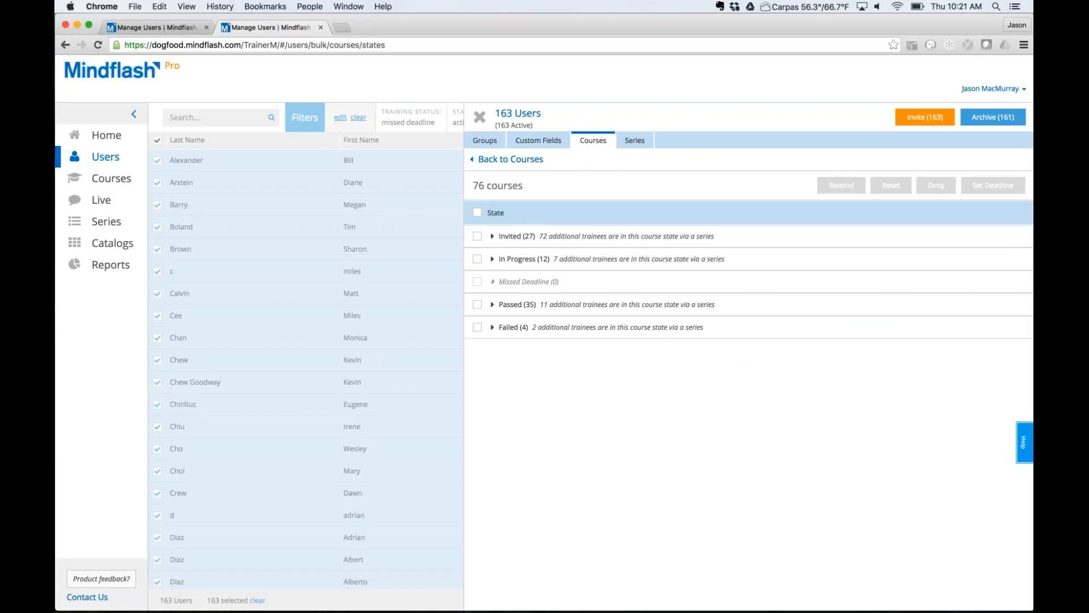
# On the other Mindflash site, filter the Users list to Failed training status, showing 6 users.
pyautogui.click(481, 119)
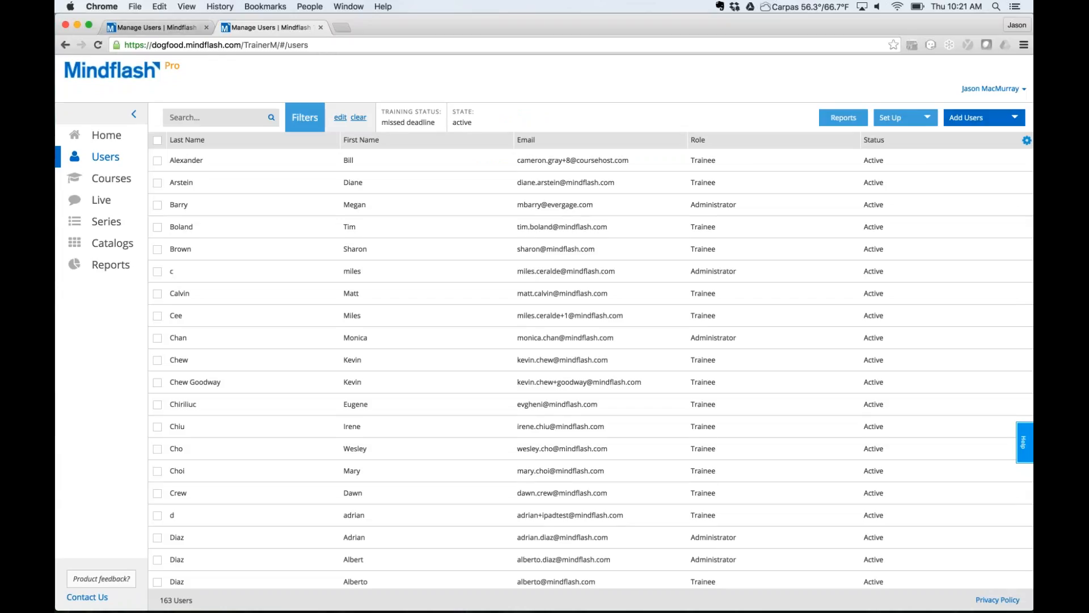
pyautogui.click(158, 27)
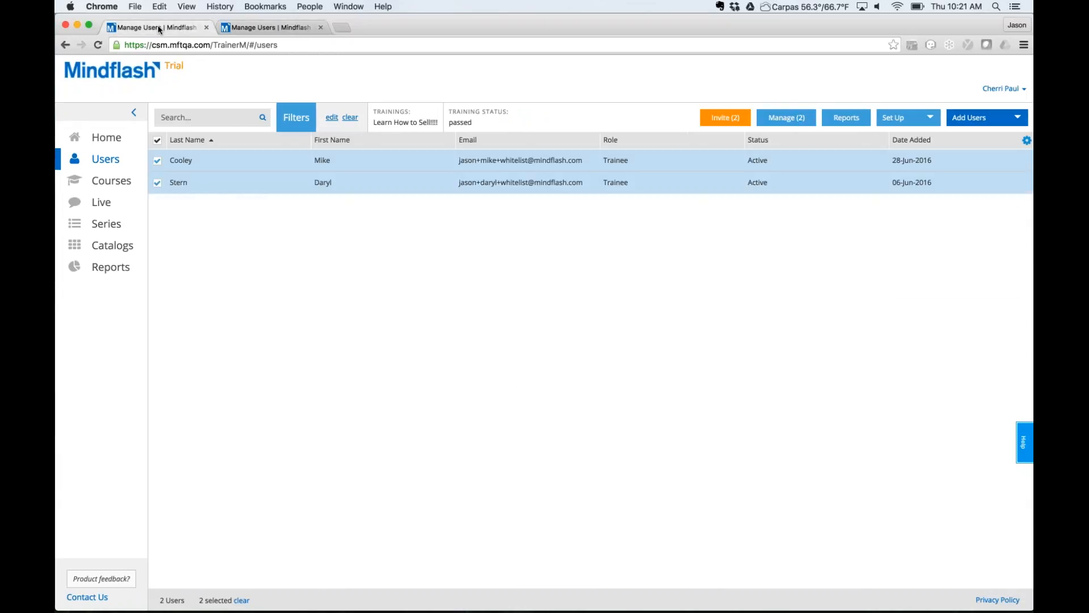
pyautogui.click(350, 117)
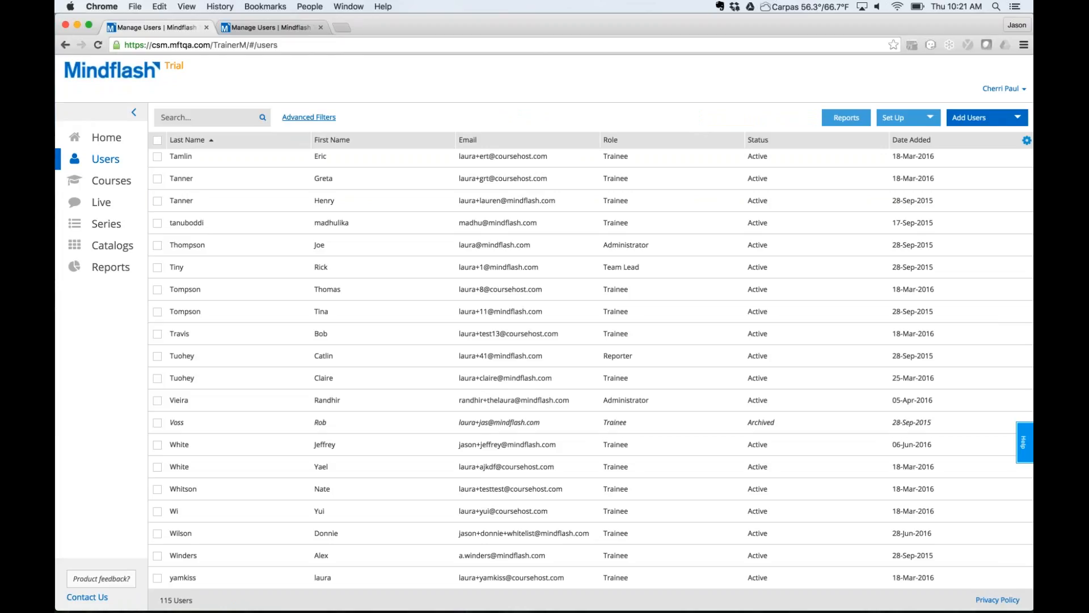
pyautogui.click(317, 118)
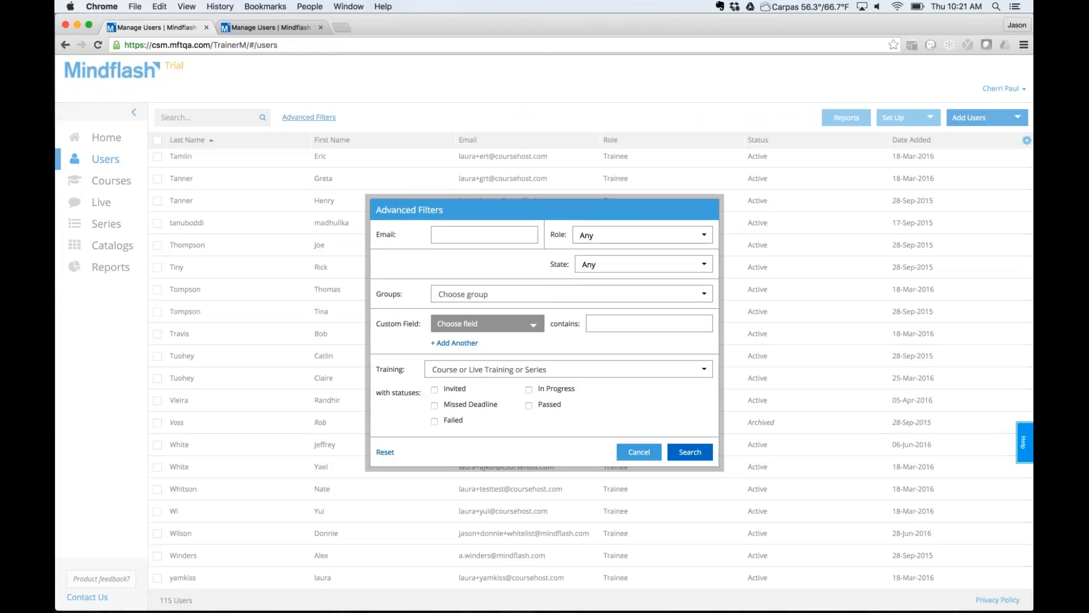
pyautogui.click(435, 422)
pyautogui.click(691, 451)
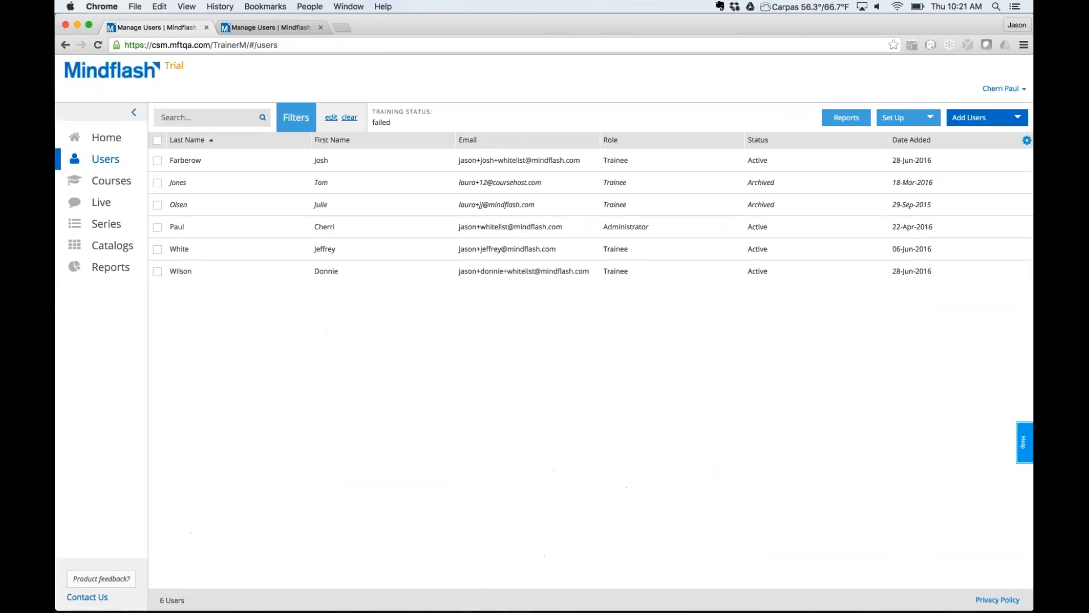
# Reset the 2 failed enrolments across all five courses for the 6 selected users.
pyautogui.click(157, 140)
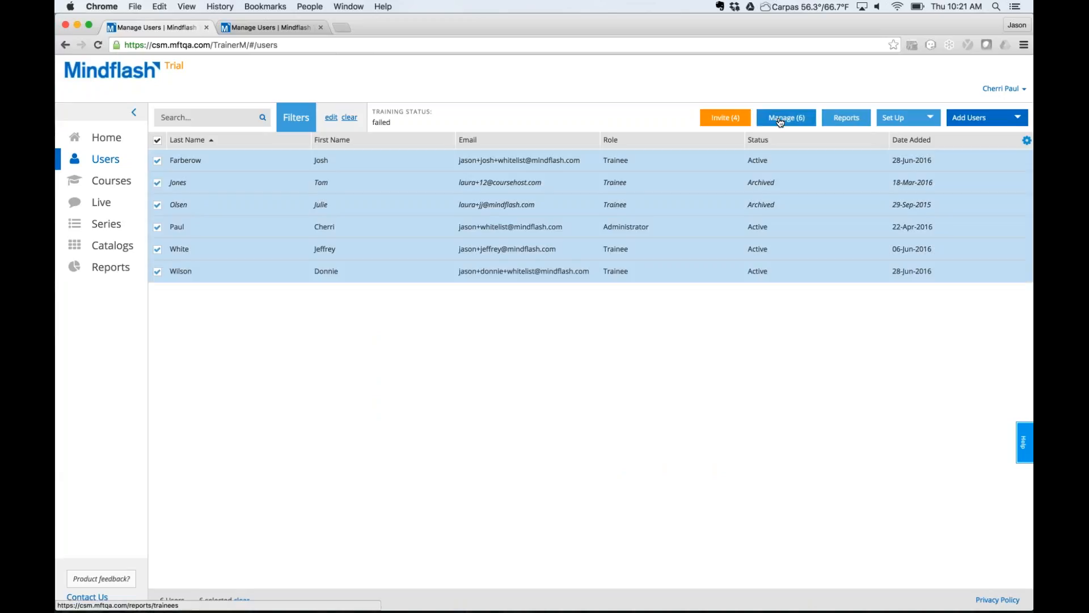
pyautogui.click(785, 117)
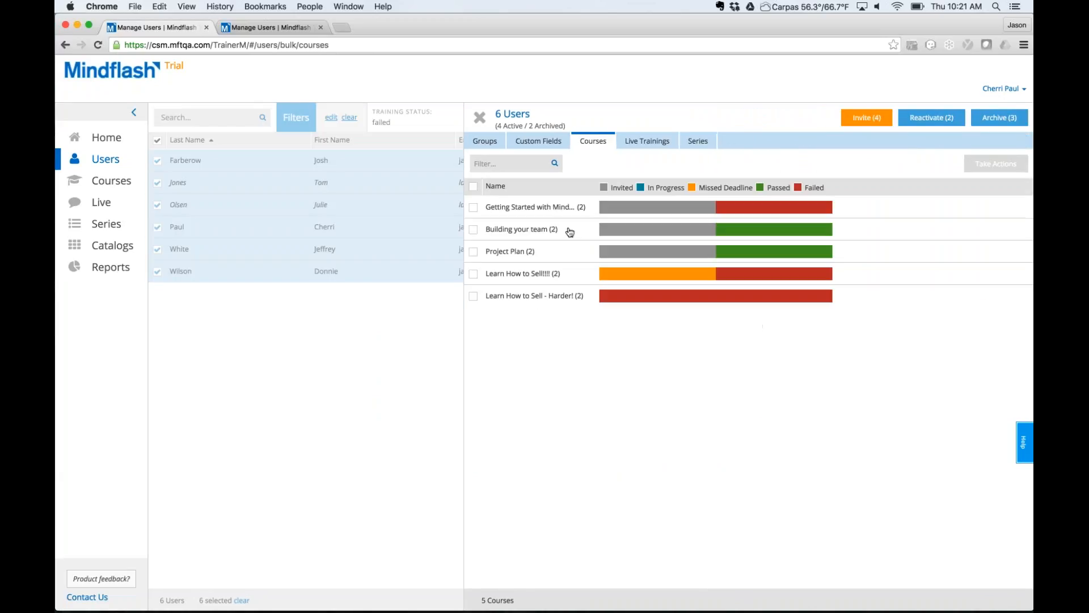
pyautogui.click(474, 186)
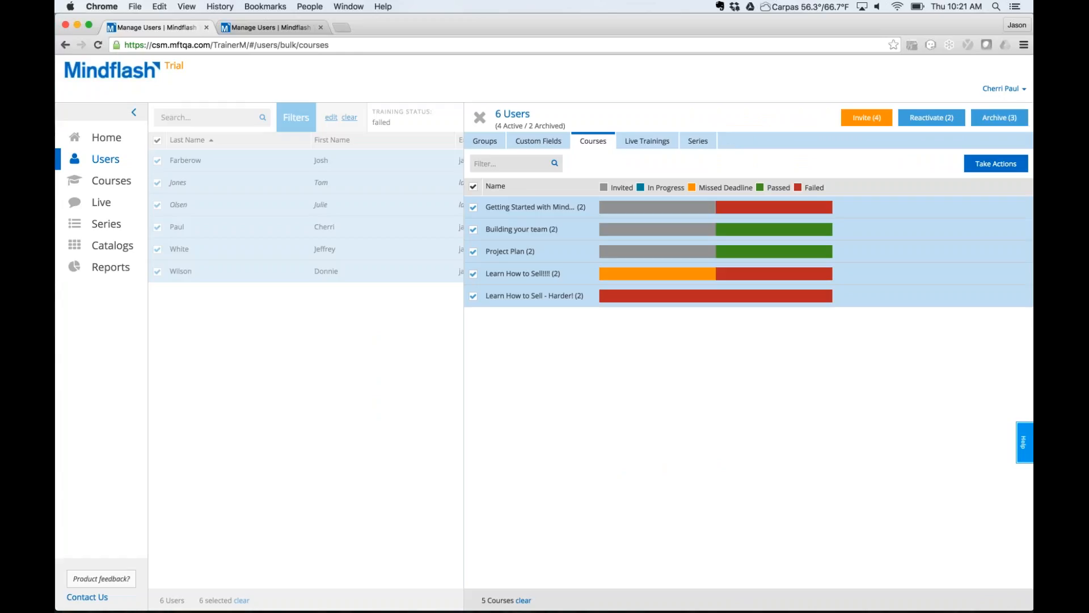
pyautogui.click(1006, 164)
pyautogui.click(477, 327)
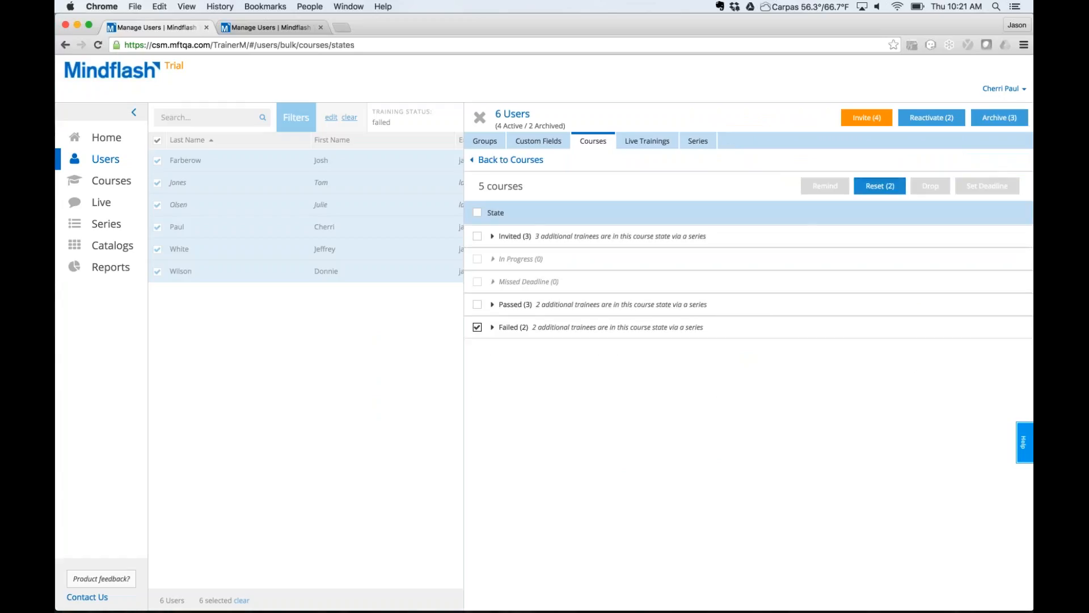
pyautogui.click(878, 187)
pyautogui.click(569, 375)
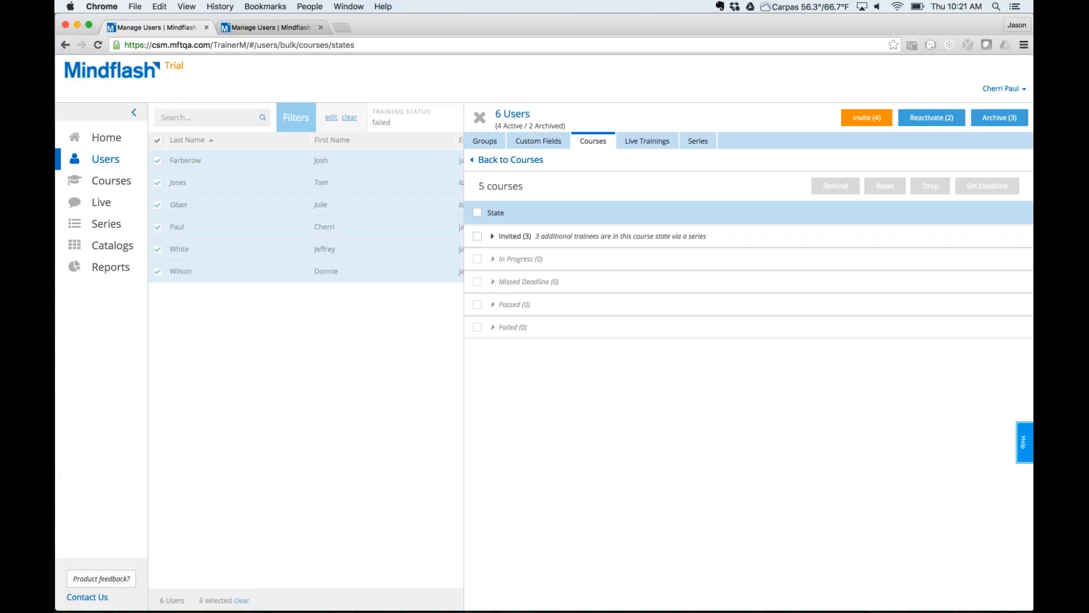
pyautogui.click(480, 118)
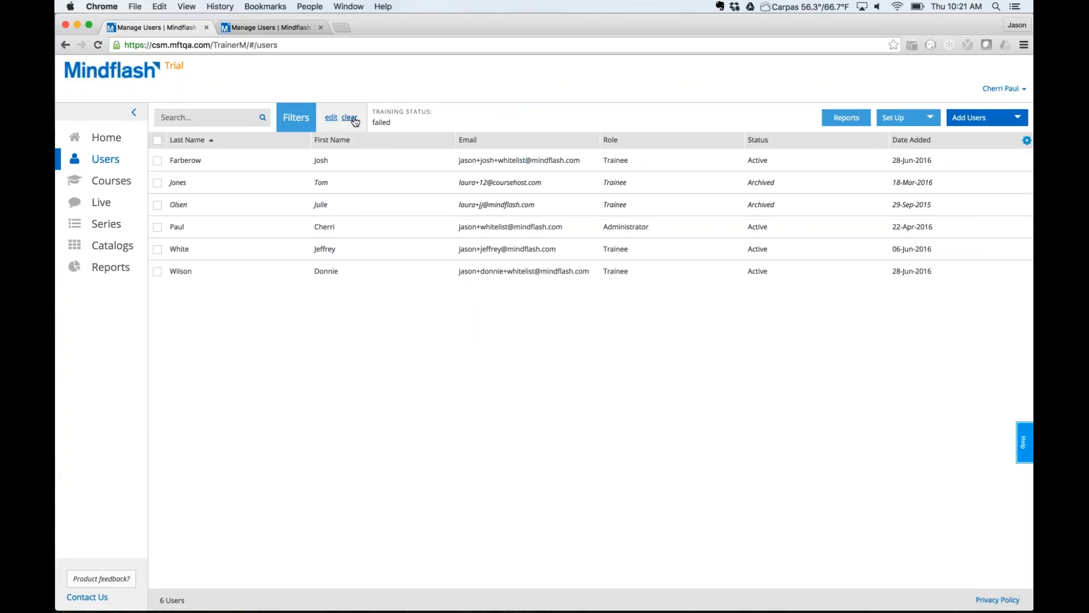
# Replace the Failed filter with Invited training status, listing 17 users.
pyautogui.click(350, 118)
pyautogui.click(310, 118)
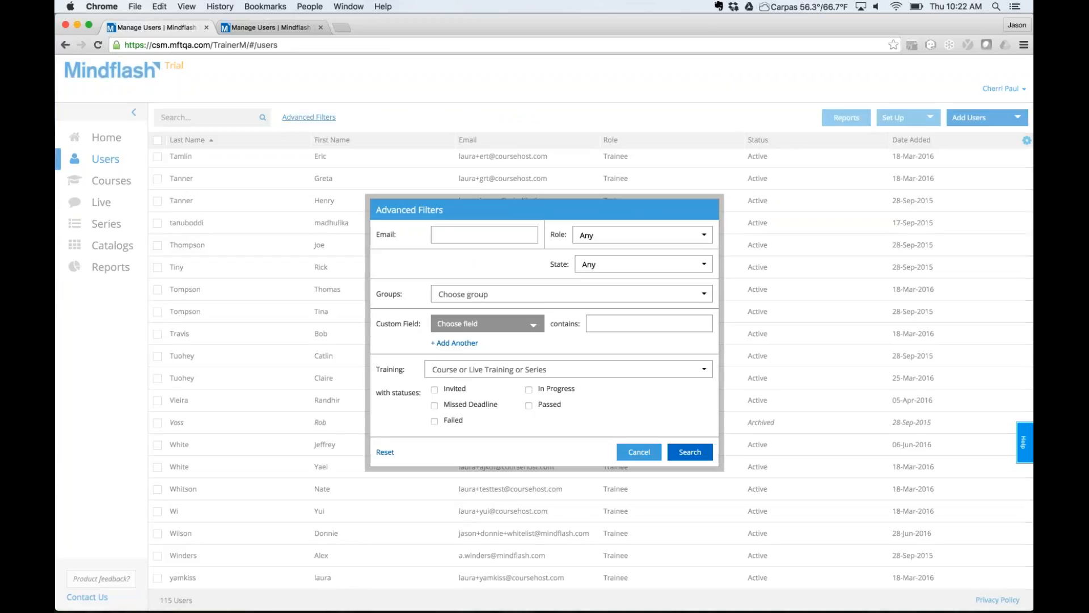
pyautogui.click(435, 390)
pyautogui.click(684, 456)
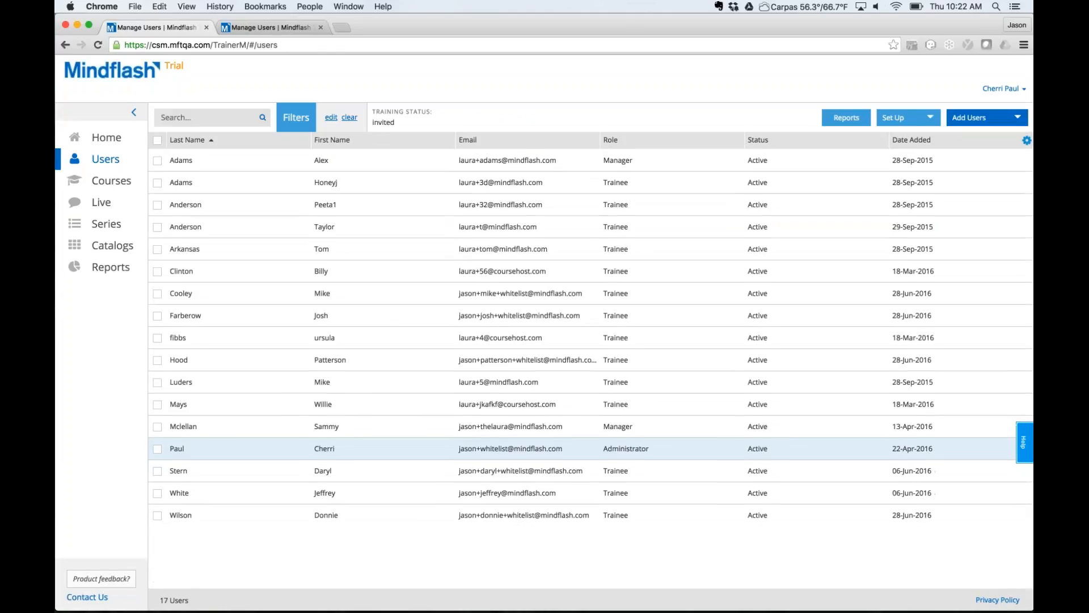
# Select all 17 users and open bulk management with all five courses chosen.
pyautogui.click(158, 141)
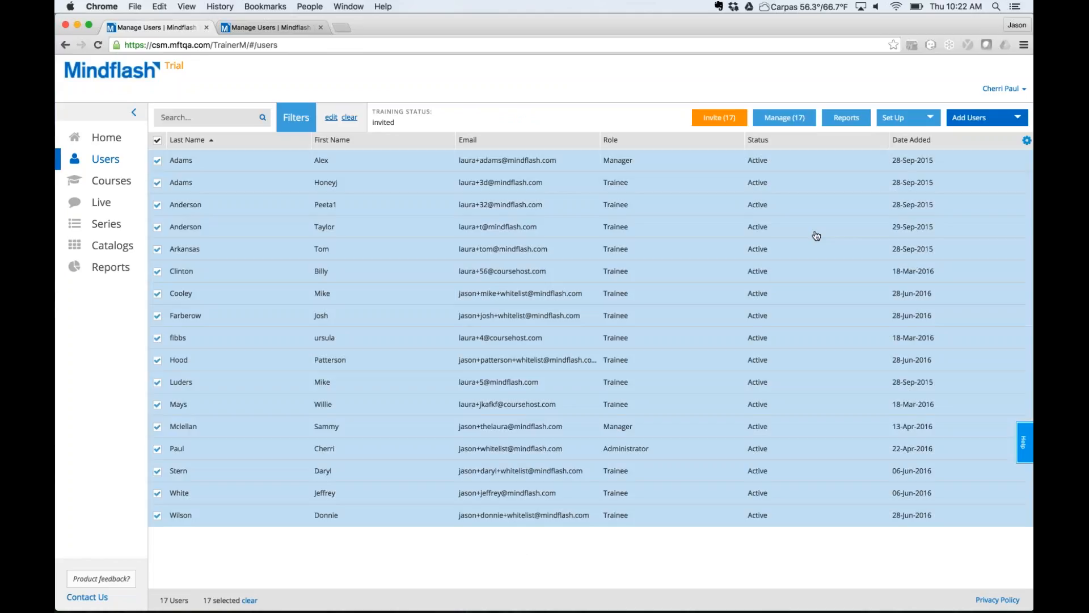
pyautogui.click(778, 120)
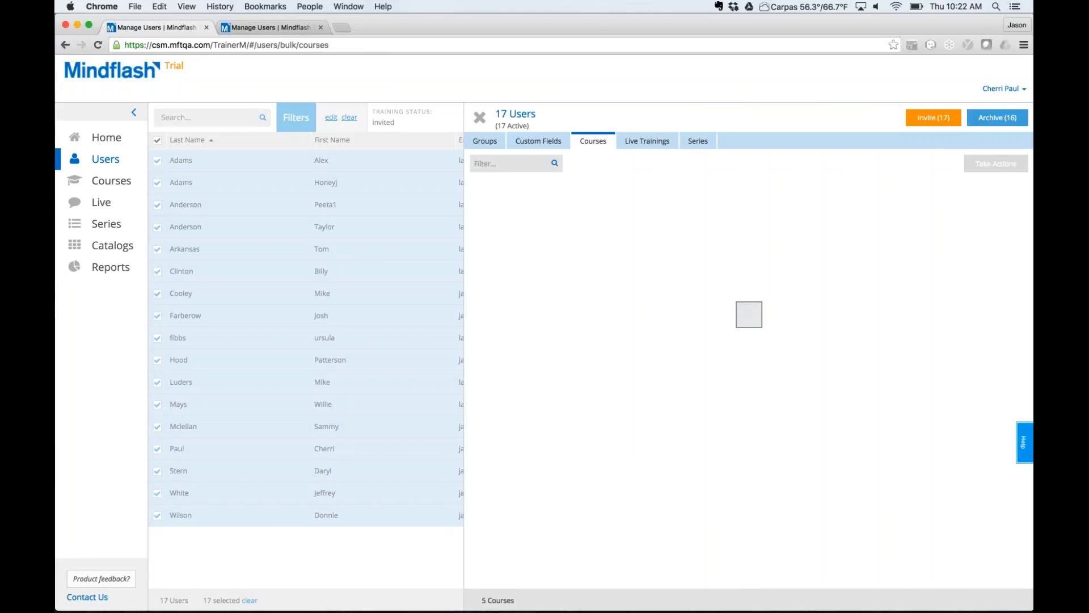
pyautogui.click(473, 187)
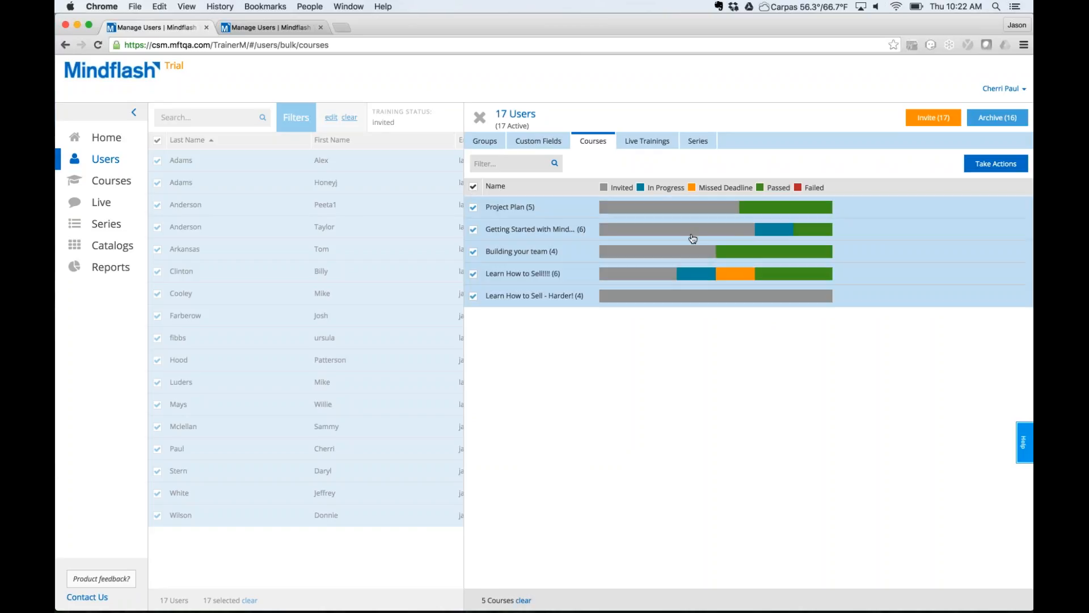
# Send reminder emails to the 9 trainees in the Invited state across the five courses.
pyautogui.click(997, 166)
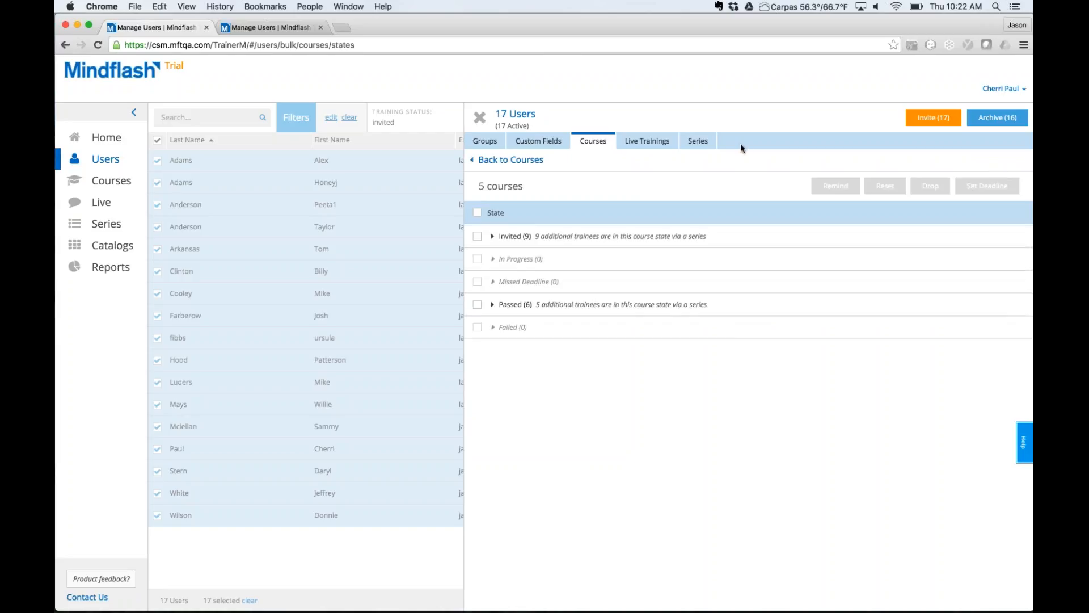
pyautogui.click(477, 237)
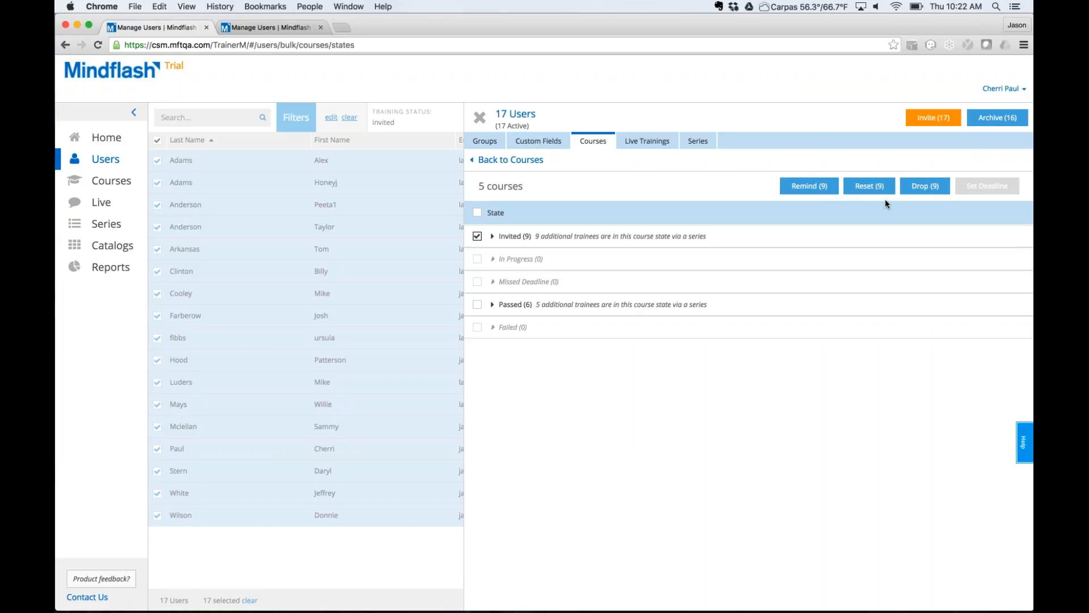
pyautogui.click(804, 187)
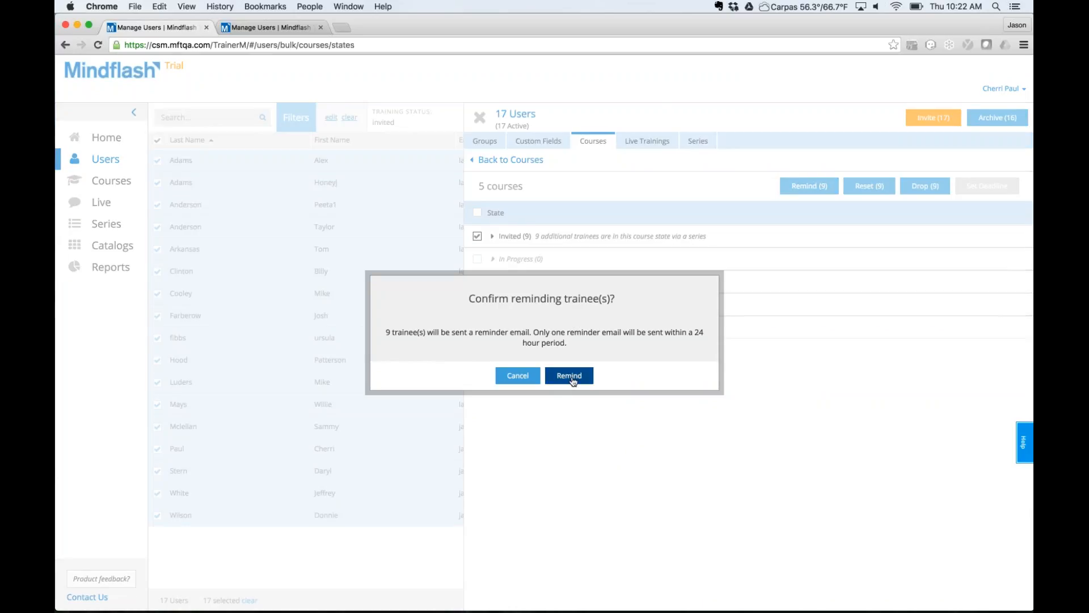
pyautogui.click(570, 376)
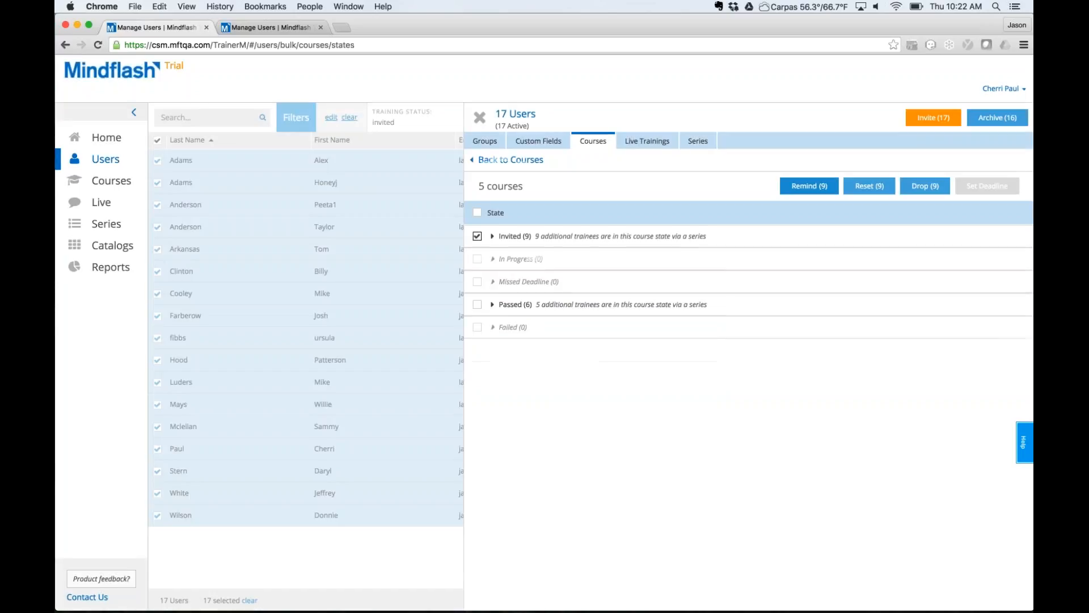
# Close the bulk-edit panel to return to the 17-user Invited list.
pyautogui.click(482, 116)
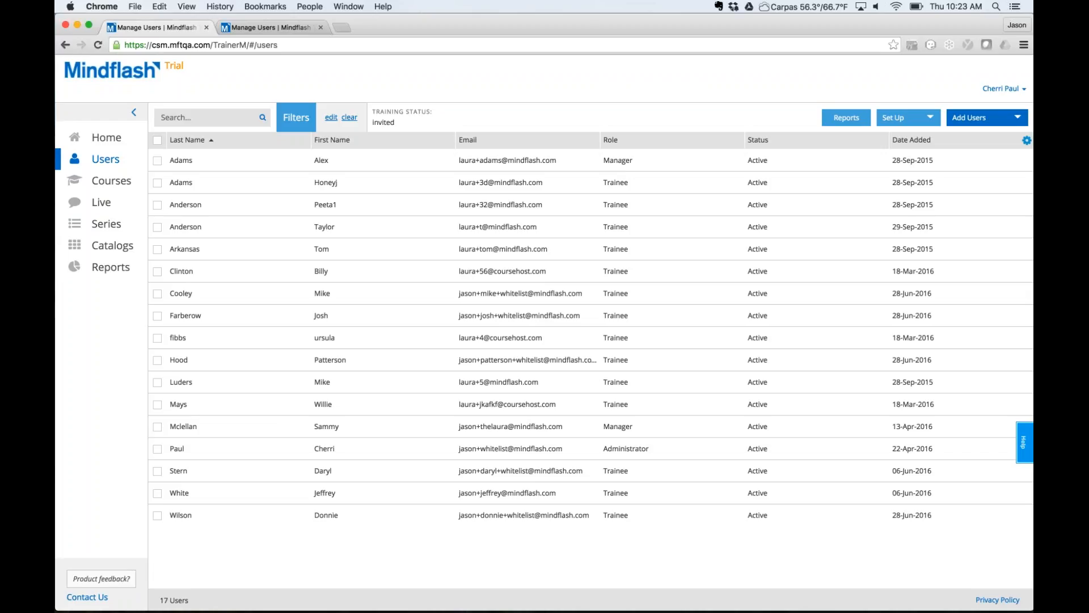
pyautogui.moveTo(797, 602)
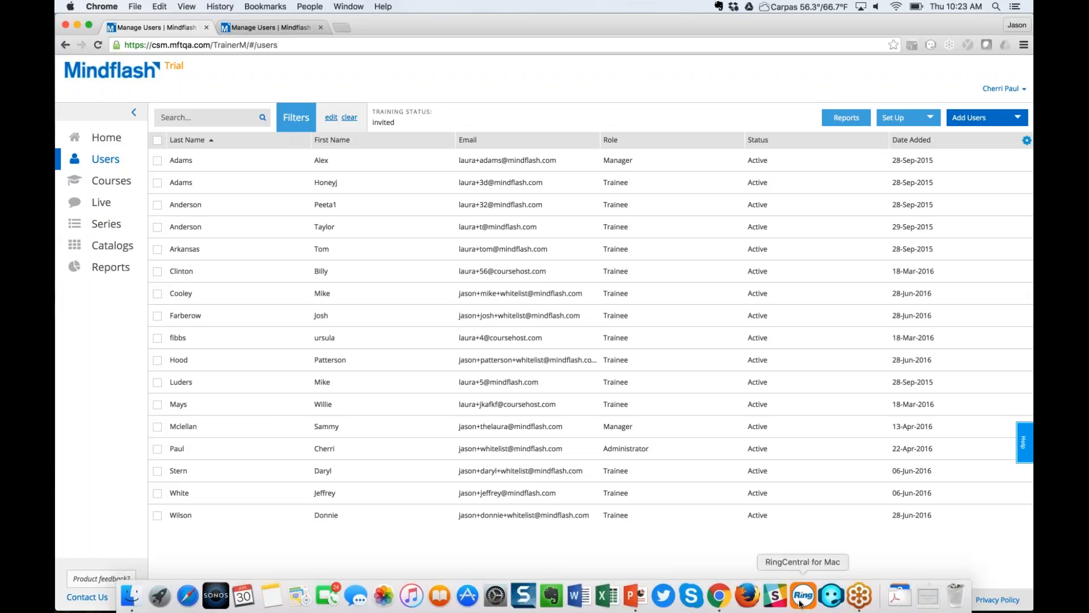
# Present the June 30 Filters Webinar deck as a slideshow and advance to the Coming Soon… slide.
pyautogui.click(635, 595)
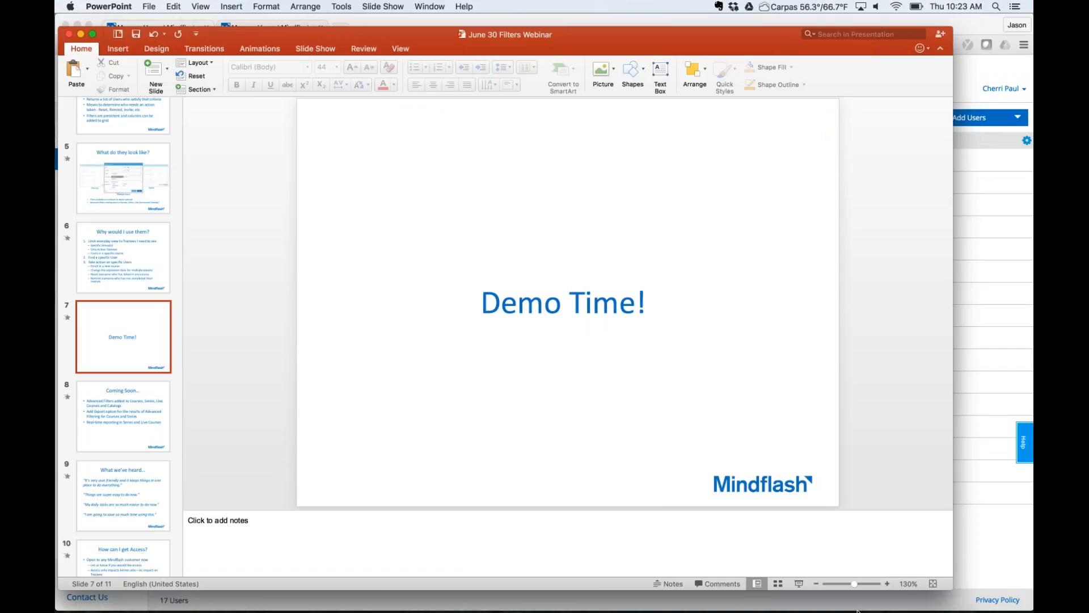
pyautogui.click(799, 584)
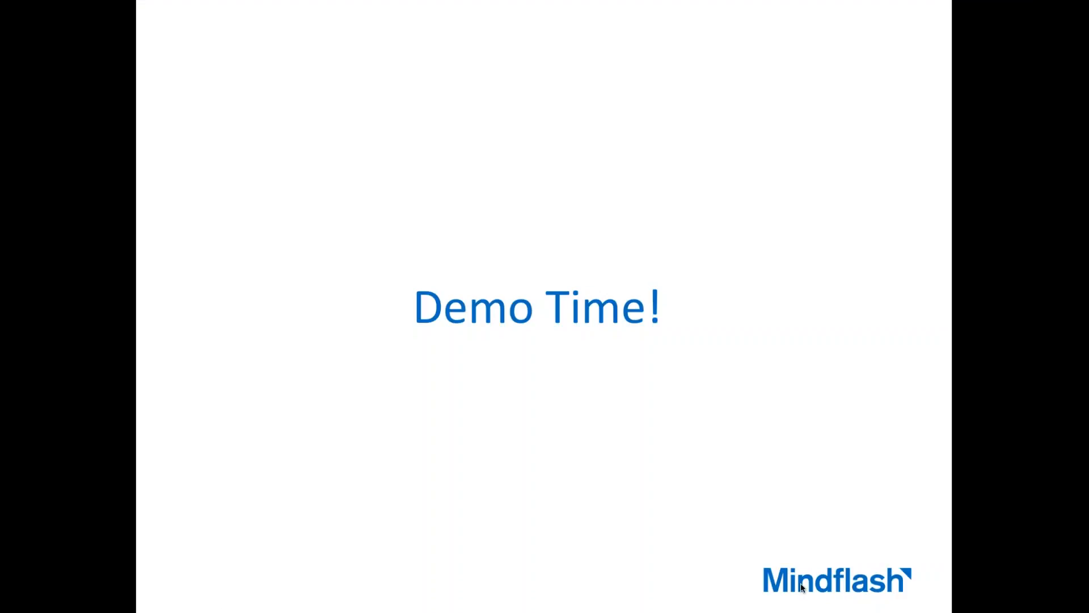
pyautogui.click(775, 266)
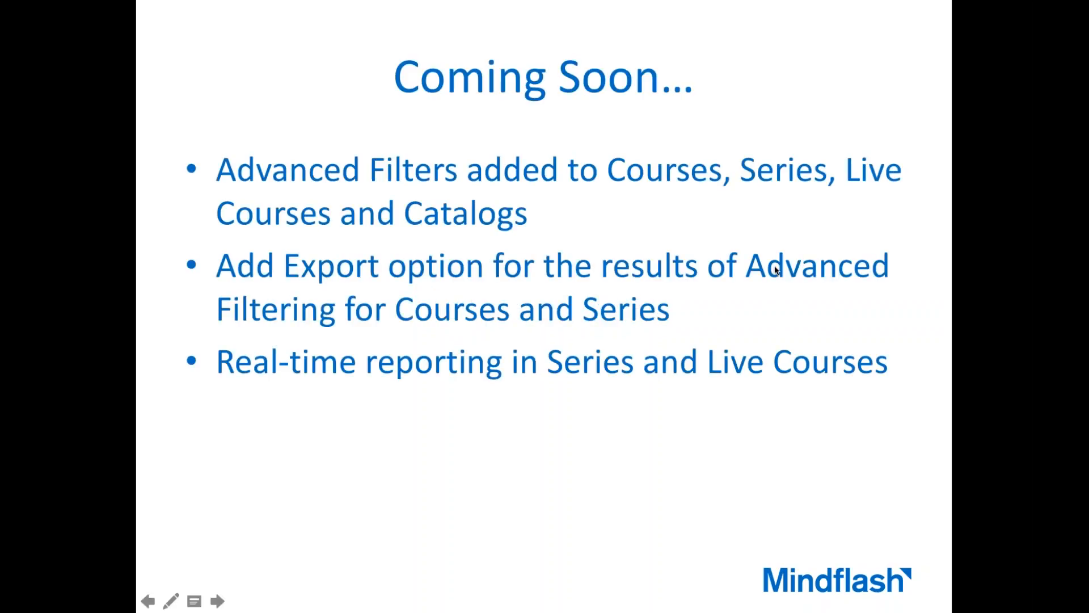
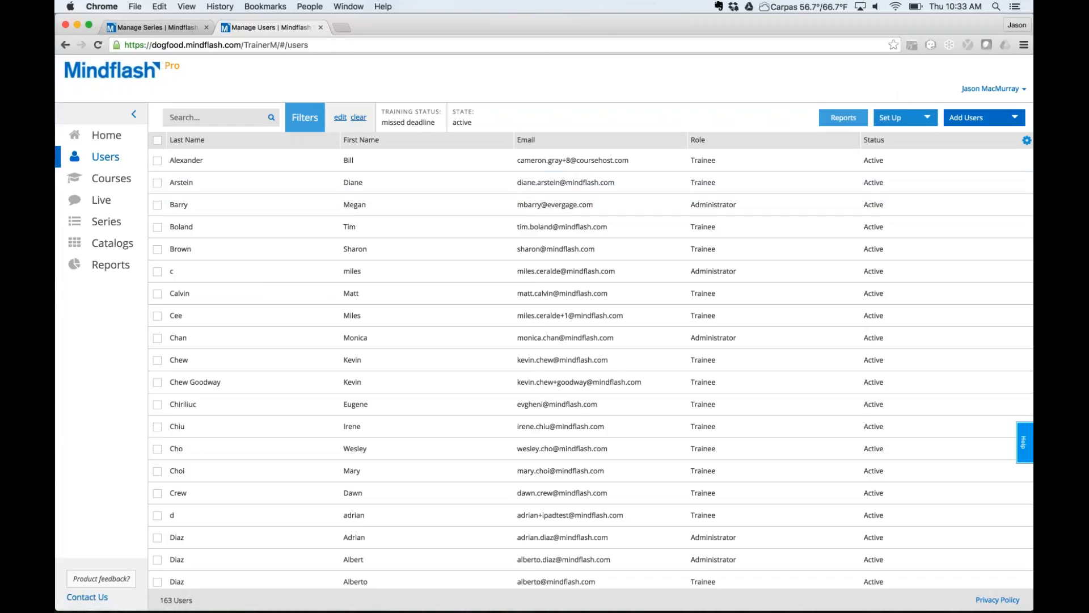
# Go to the Manage Custom Fields page through the Set Up menu on Manage Users.
pyautogui.click(926, 117)
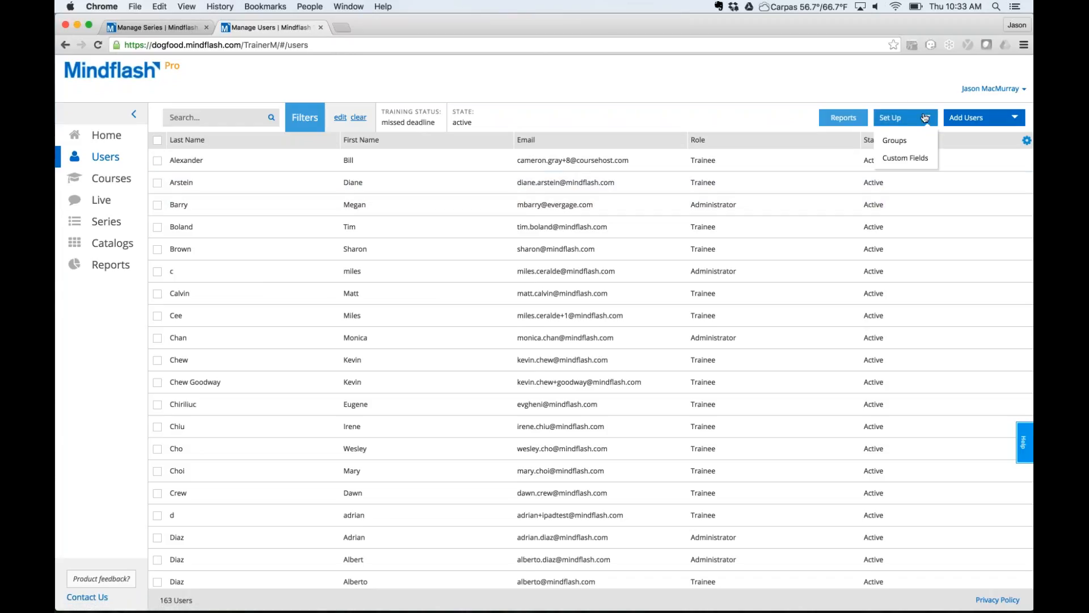
pyautogui.click(912, 159)
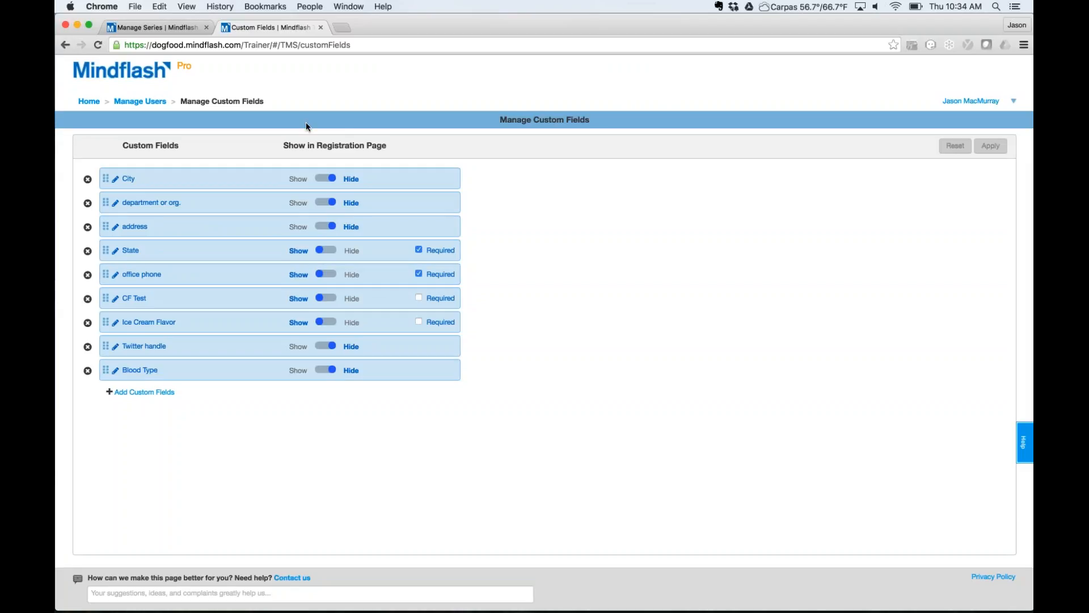
# Back on the Users list, add a City contains 'palio alto' custom-field filter and search.
pyautogui.click(148, 102)
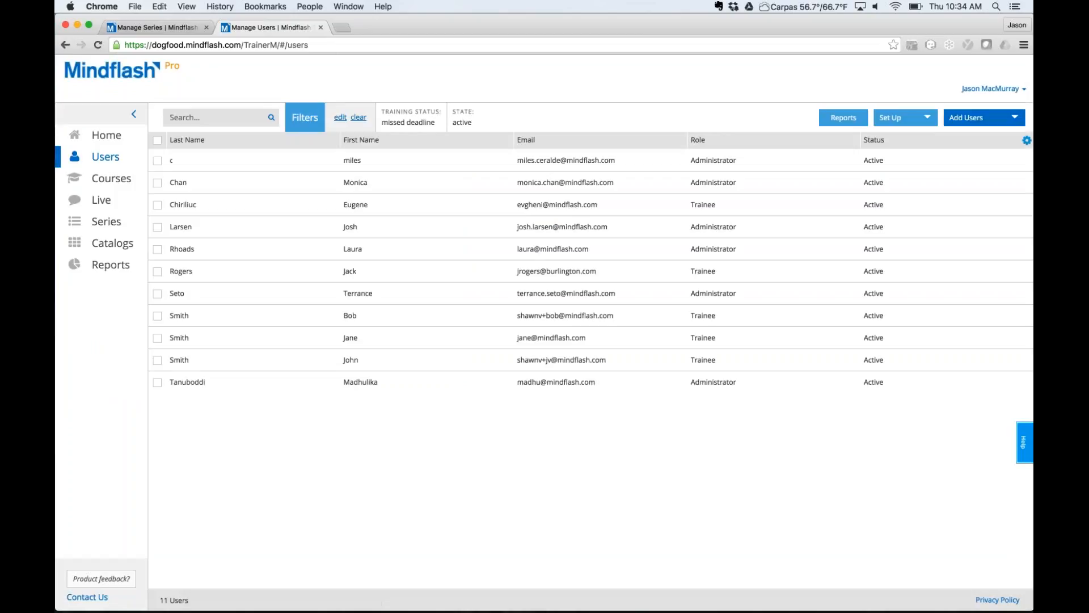
pyautogui.click(339, 118)
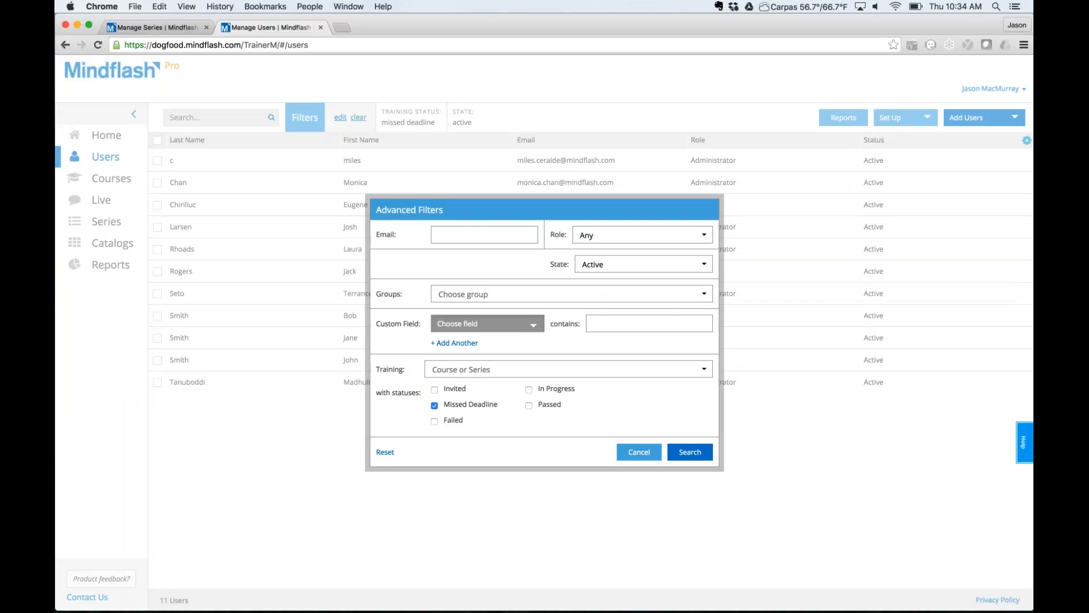
pyautogui.click(523, 325)
pyautogui.click(452, 343)
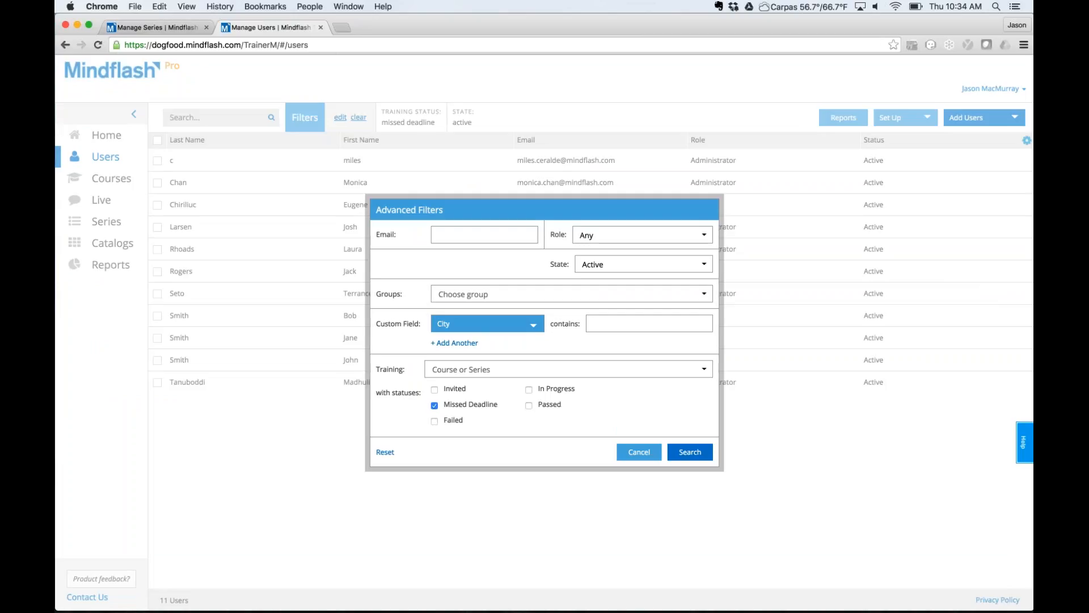
pyautogui.write('pa')
pyautogui.write('li')
pyautogui.write('o alto')
pyautogui.click(687, 453)
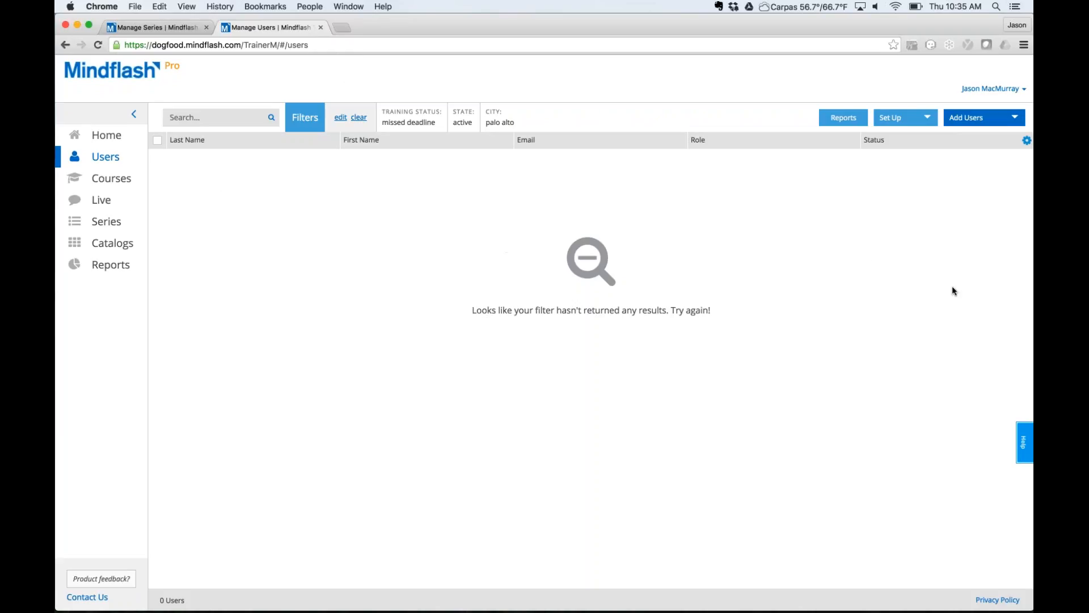
# Clear all user filters and dismiss the Advanced Filters dialog without searching.
pyautogui.click(357, 117)
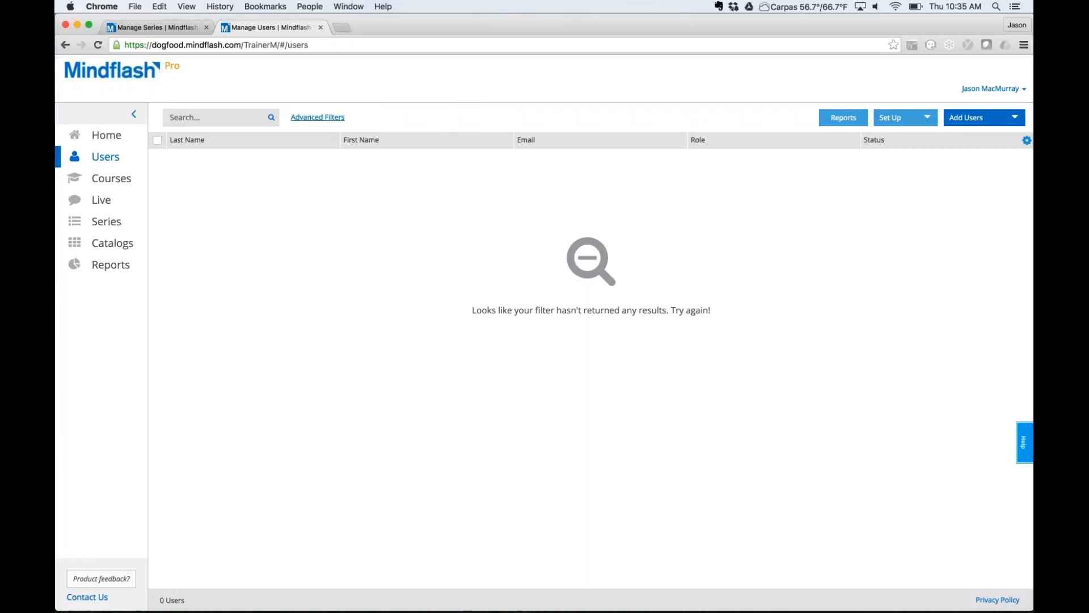
pyautogui.click(318, 117)
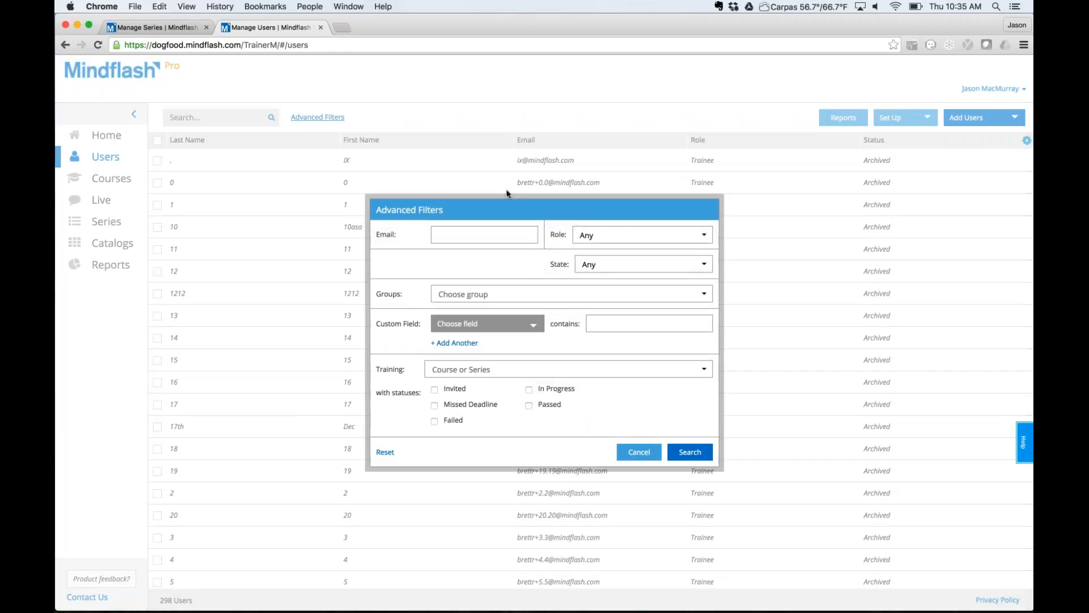
pyautogui.click(639, 452)
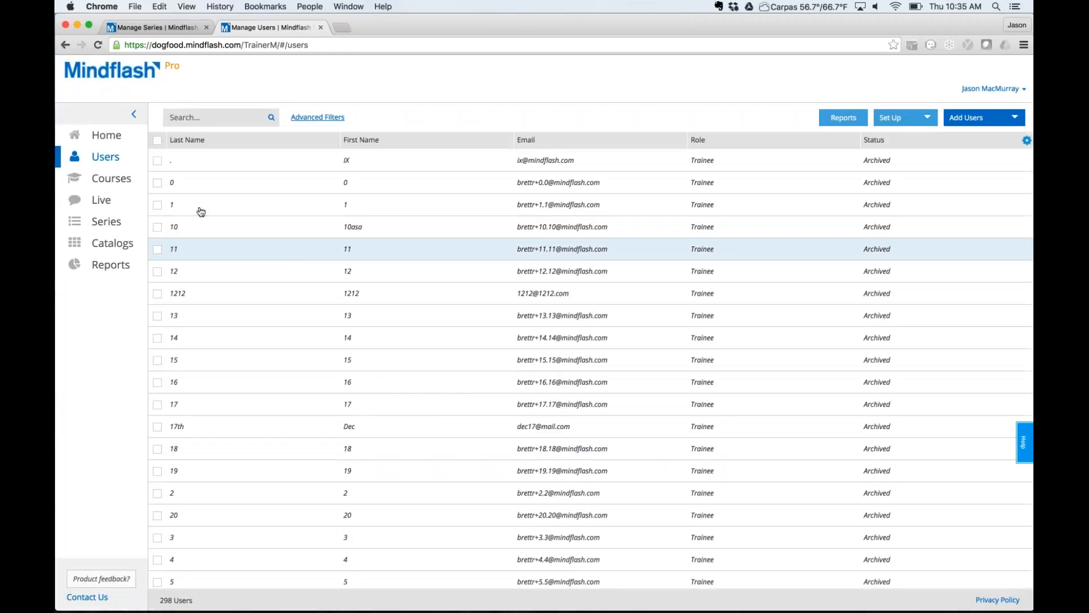
# Show the trainee list of the 101 Quotes about Agile course.
pyautogui.click(111, 178)
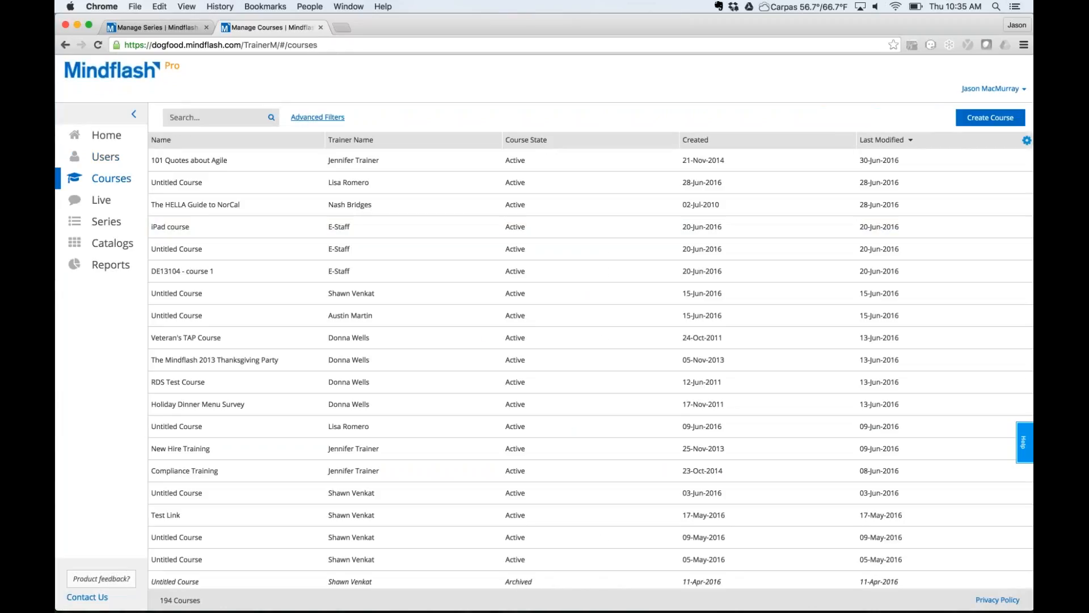
pyautogui.click(259, 163)
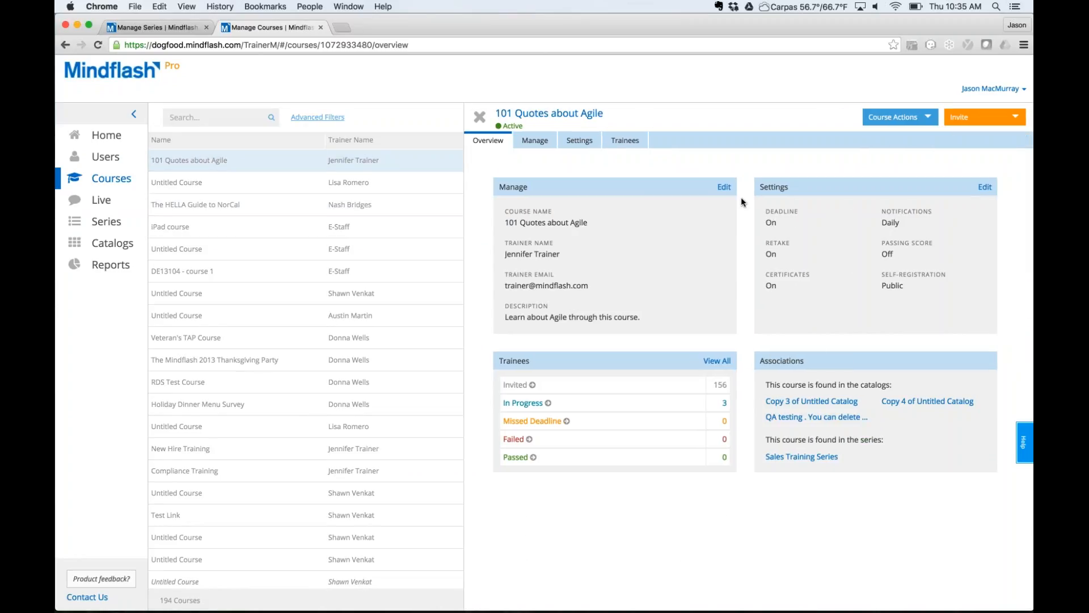
pyautogui.click(630, 141)
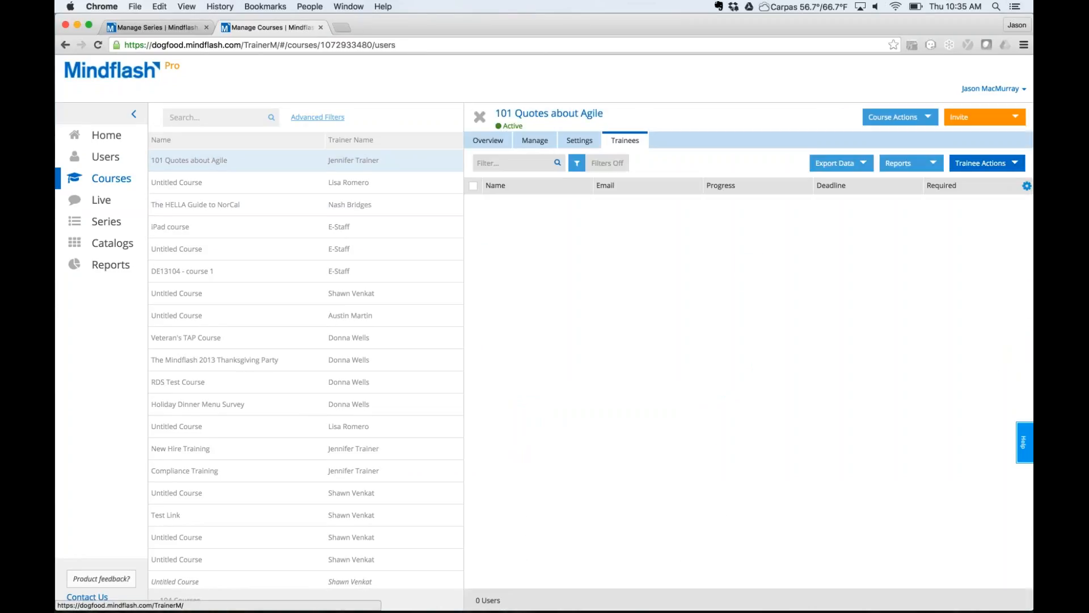
# Filter the course's trainees by Invited Date from 01-Jun-2016 to 30-Jun-2016.
pyautogui.click(575, 164)
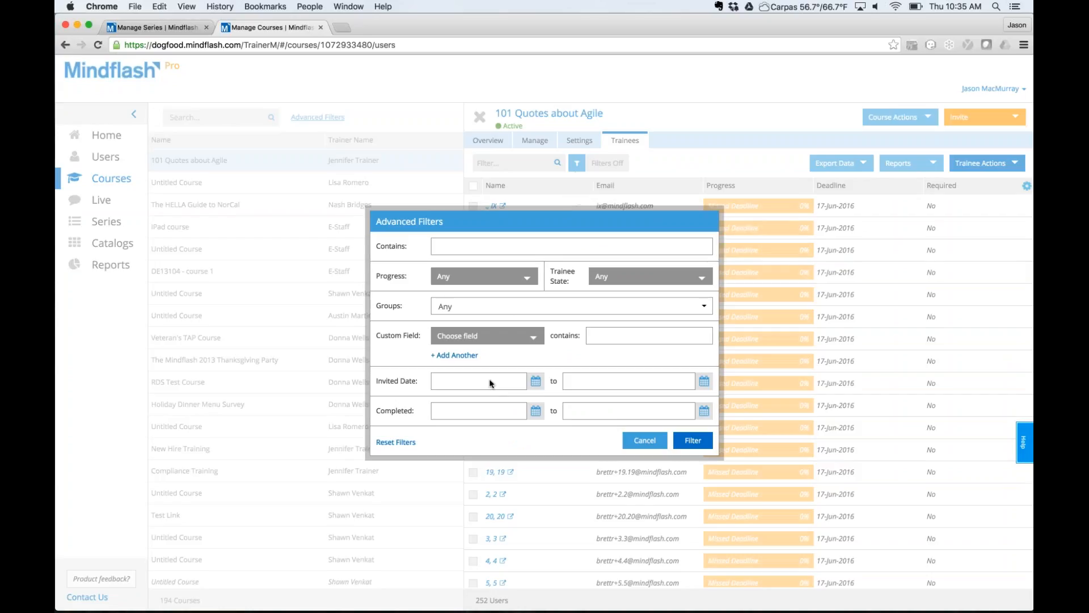
pyautogui.click(466, 377)
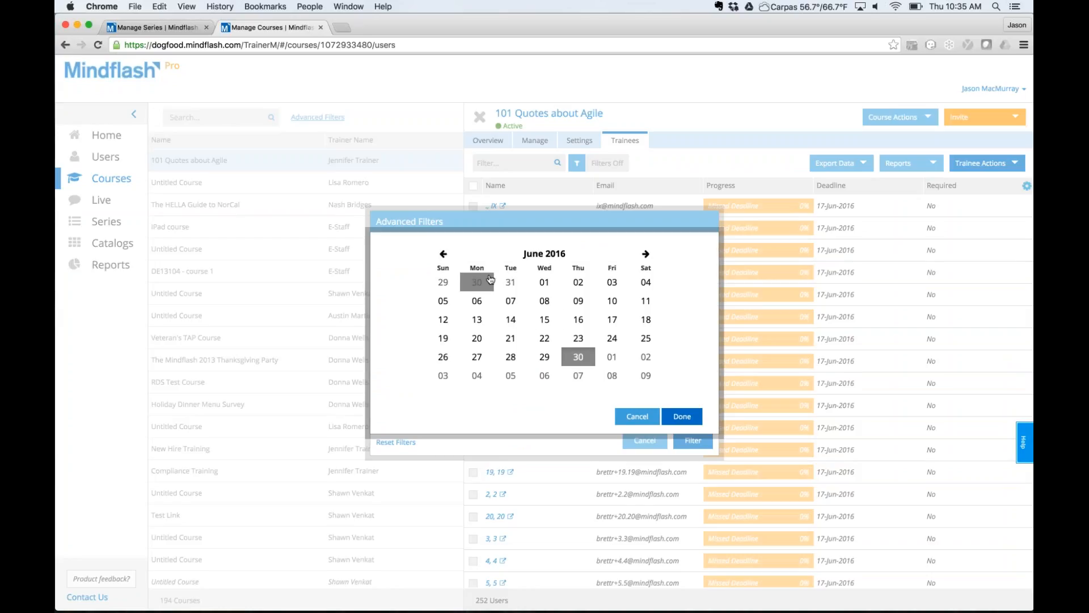
pyautogui.click(539, 284)
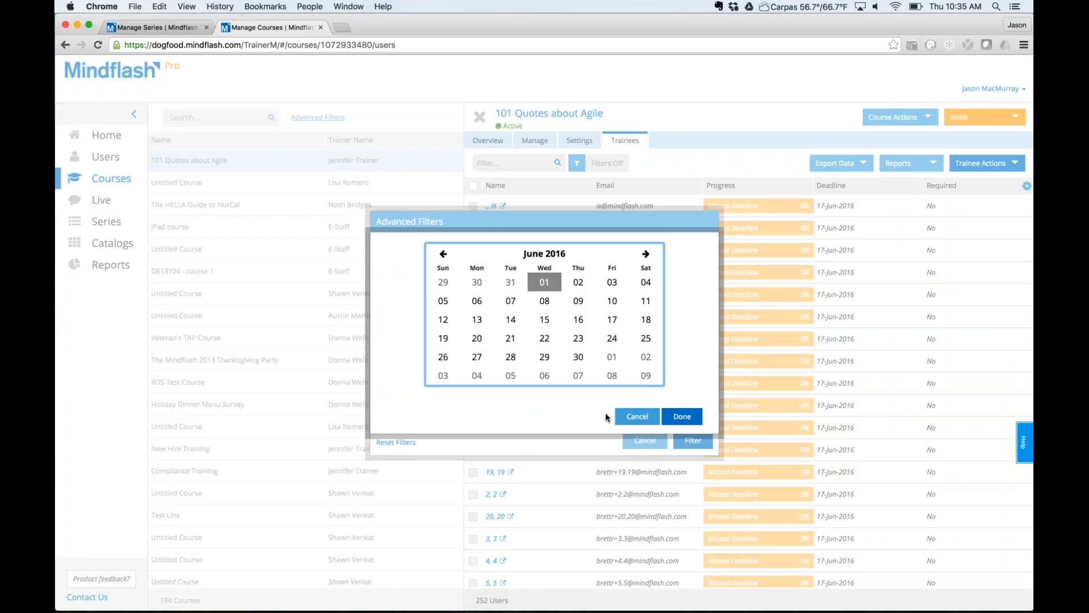
pyautogui.click(683, 417)
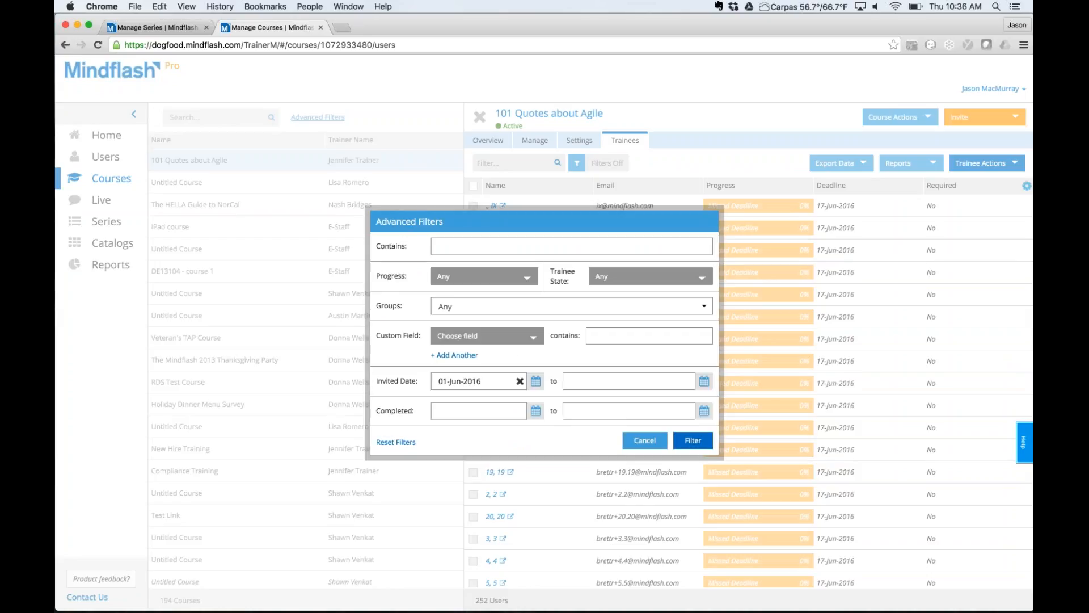
pyautogui.click(704, 381)
pyautogui.click(576, 360)
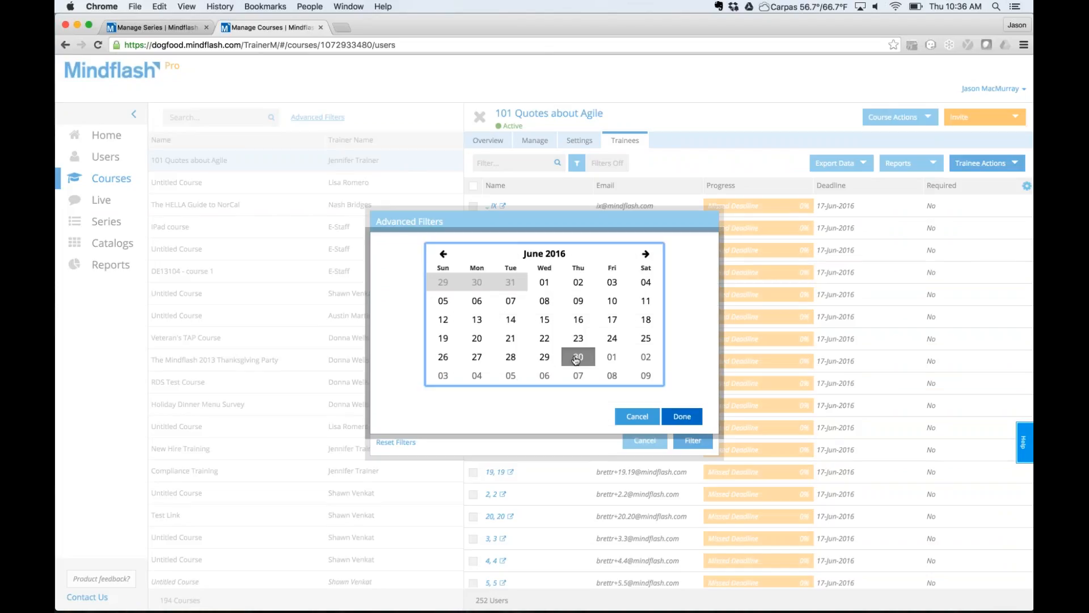
pyautogui.click(683, 417)
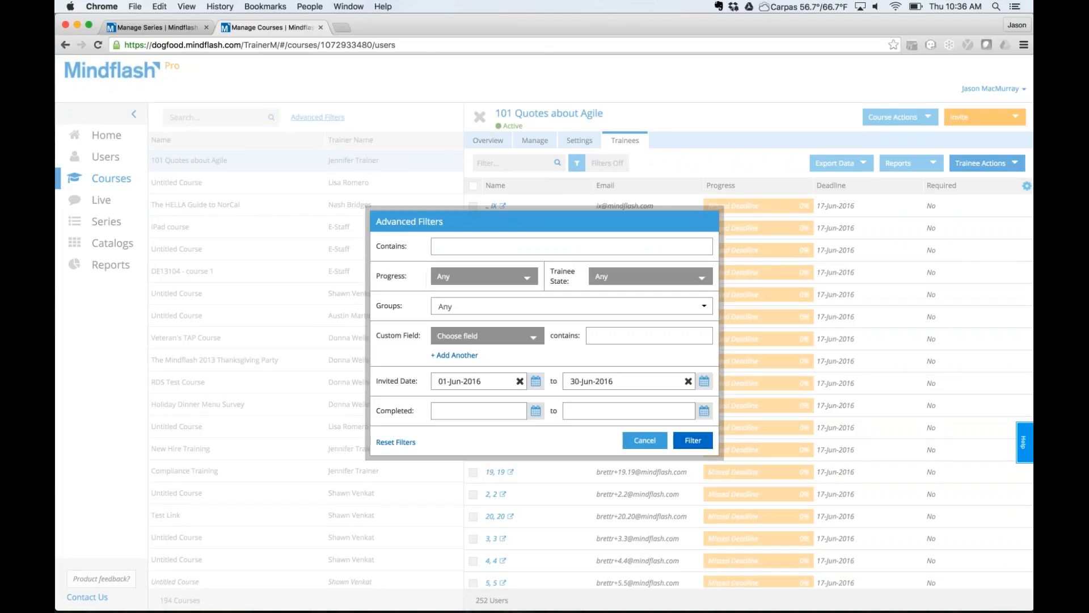
pyautogui.click(693, 440)
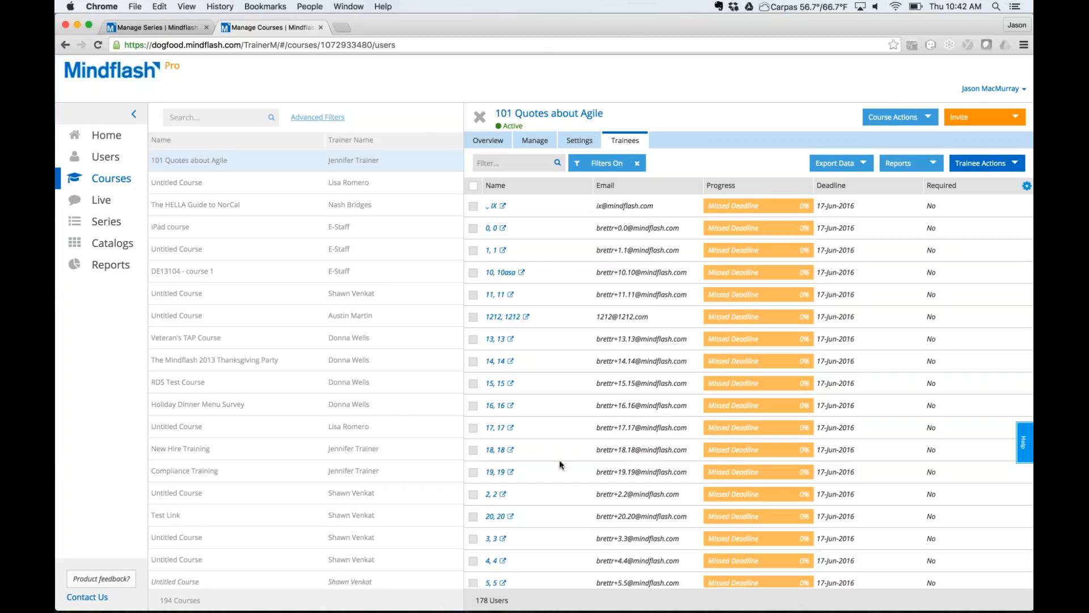
# In the other browser tab, view the trainees of the live training Phase I Practical Test.
pyautogui.click(165, 28)
pyautogui.click(76, 207)
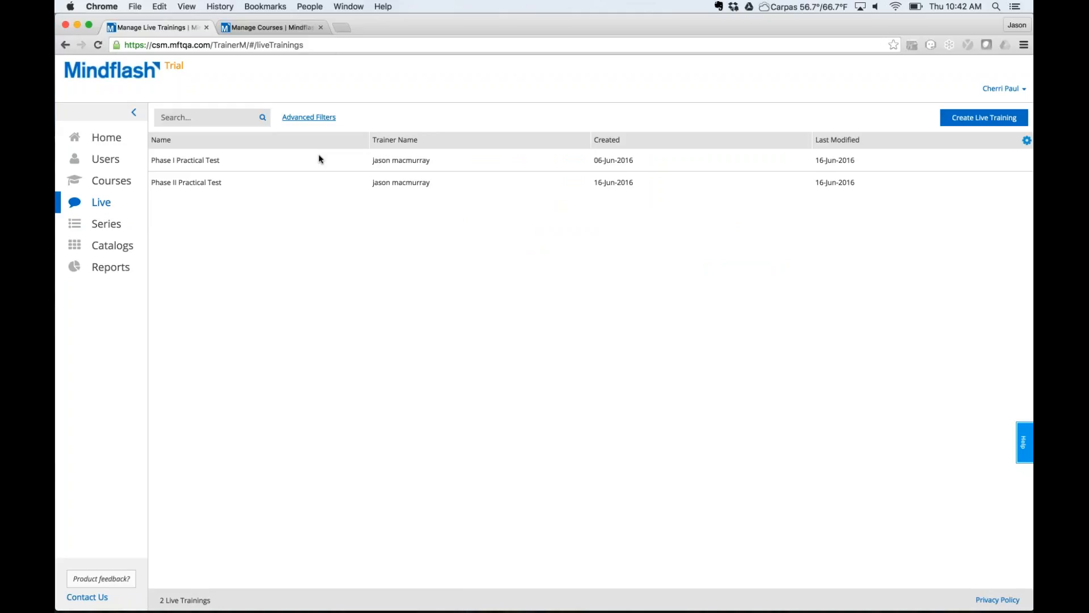
pyautogui.click(318, 161)
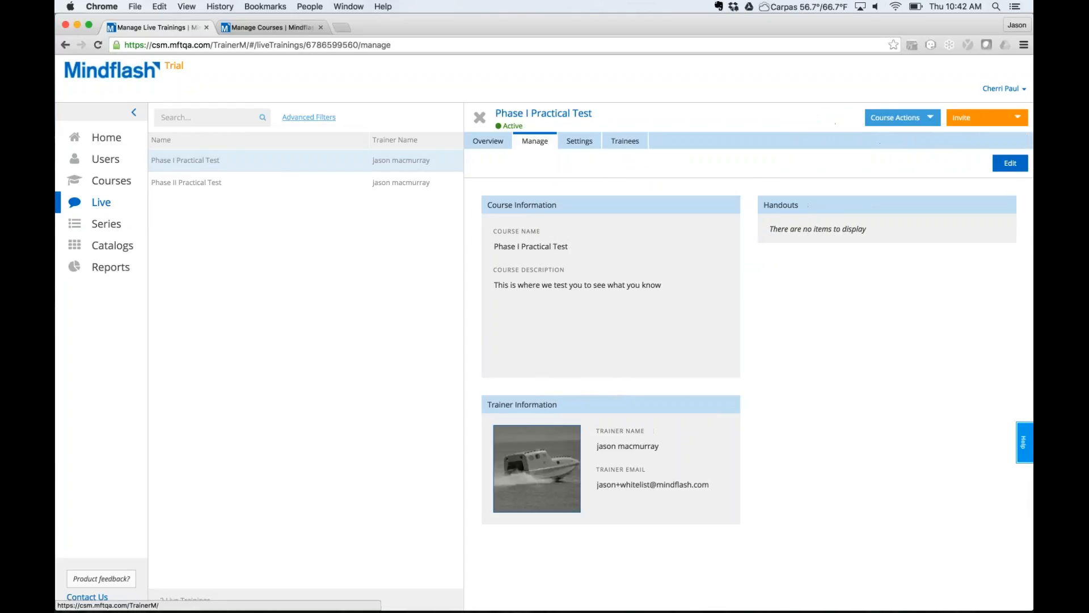
pyautogui.click(625, 141)
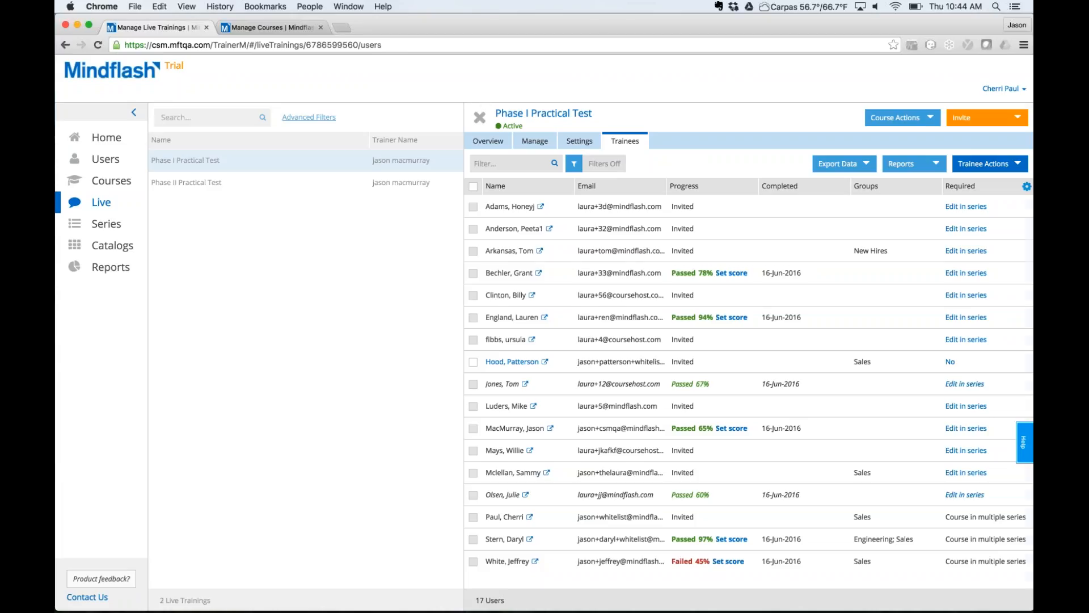
# Close the training panel, return to the Users list and clear the Invited status filter.
pyautogui.click(480, 118)
pyautogui.click(105, 161)
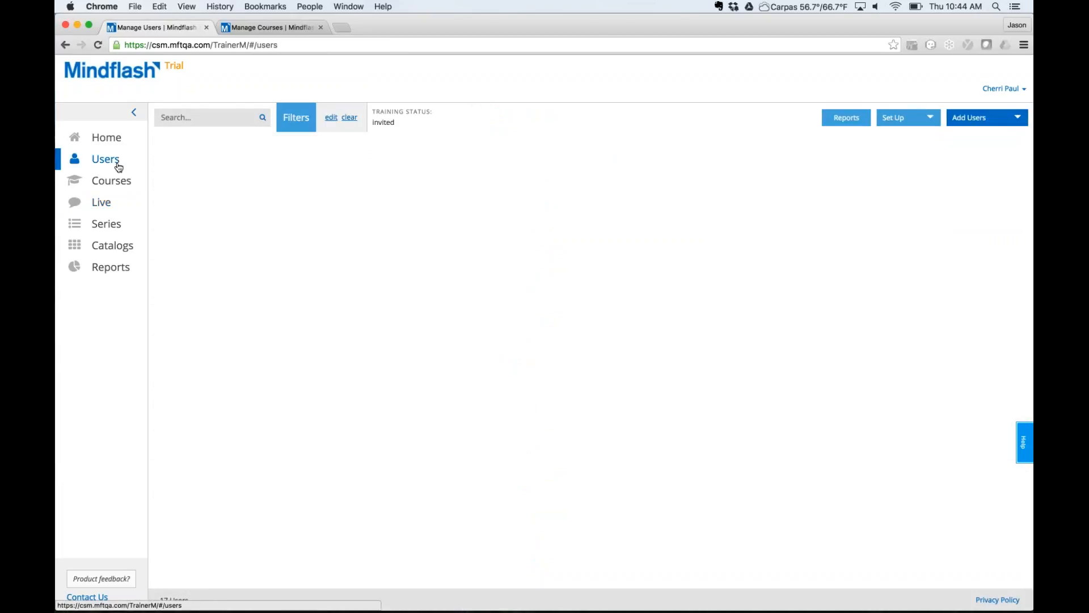
pyautogui.click(350, 117)
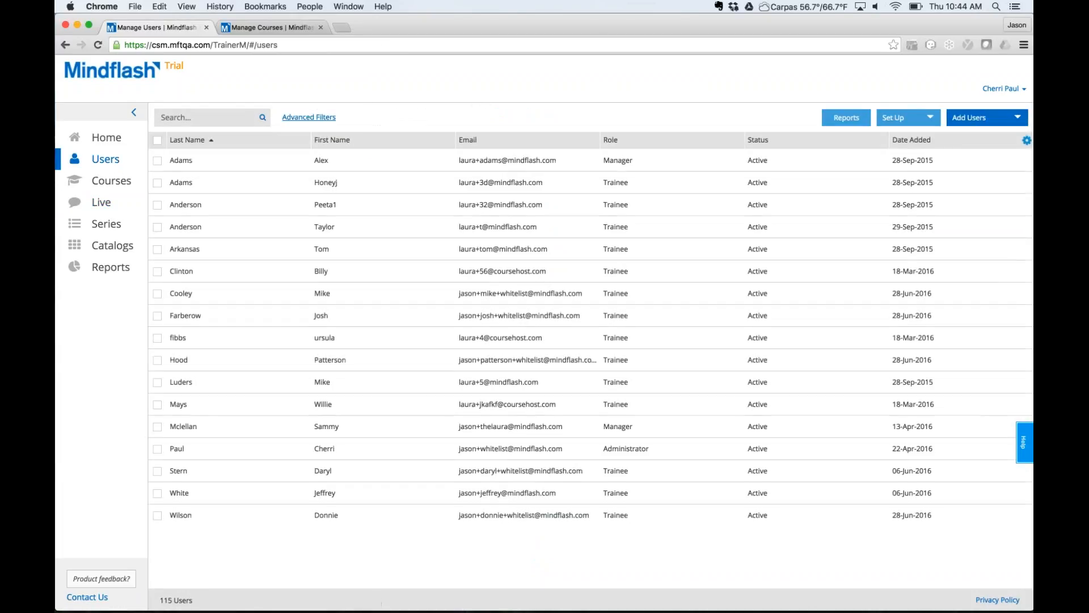
# Browse the Advanced Filters Training list of courses, series and live trainings for the 115 users.
pyautogui.click(309, 117)
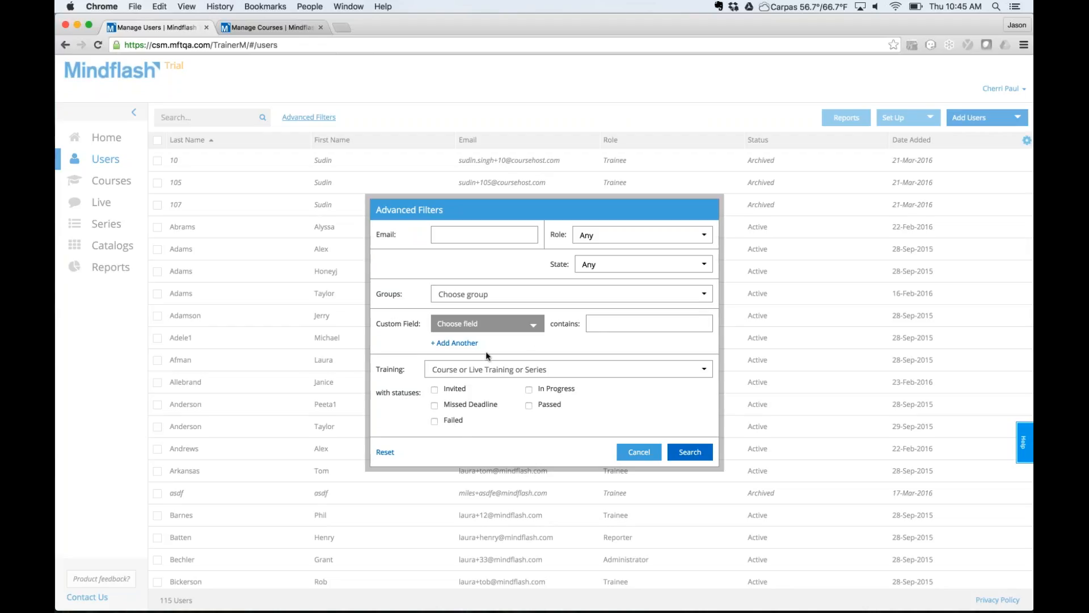
pyautogui.click(472, 367)
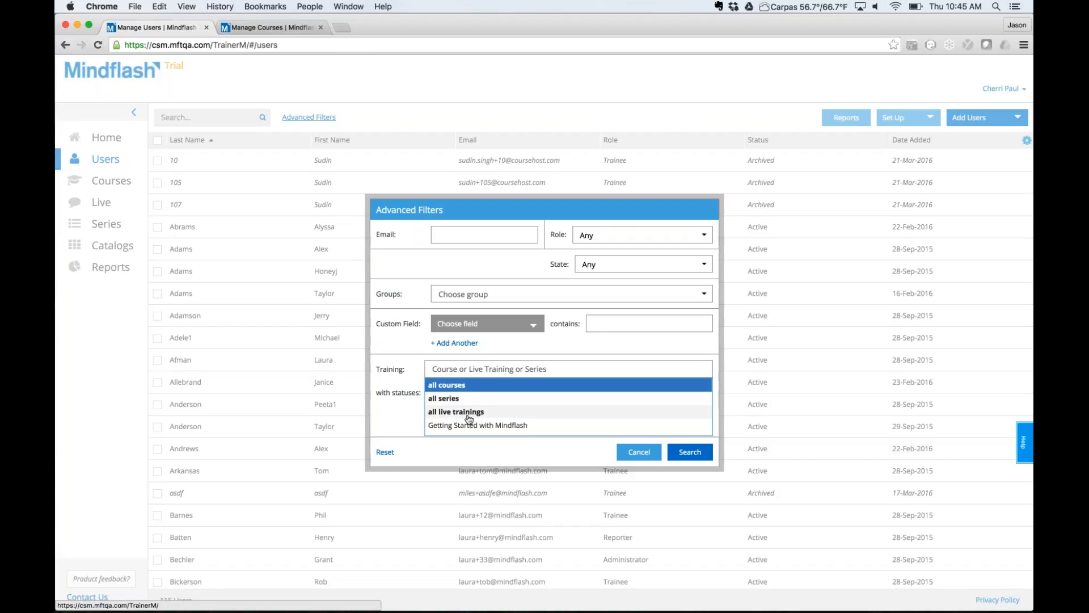
pyautogui.scroll(-2, 469, 420)
pyautogui.scroll(-3, 469, 420)
pyautogui.scroll(5, 469, 419)
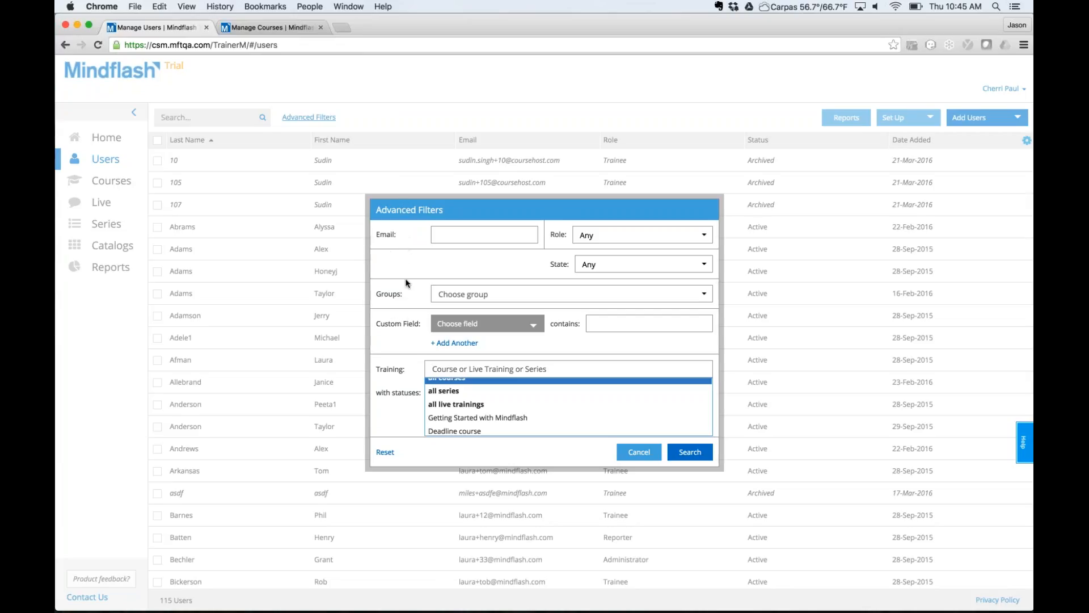
# Filter users by Getting Started with Mindflash with Missed Deadline, Passed and Failed statuses.
pyautogui.click(455, 208)
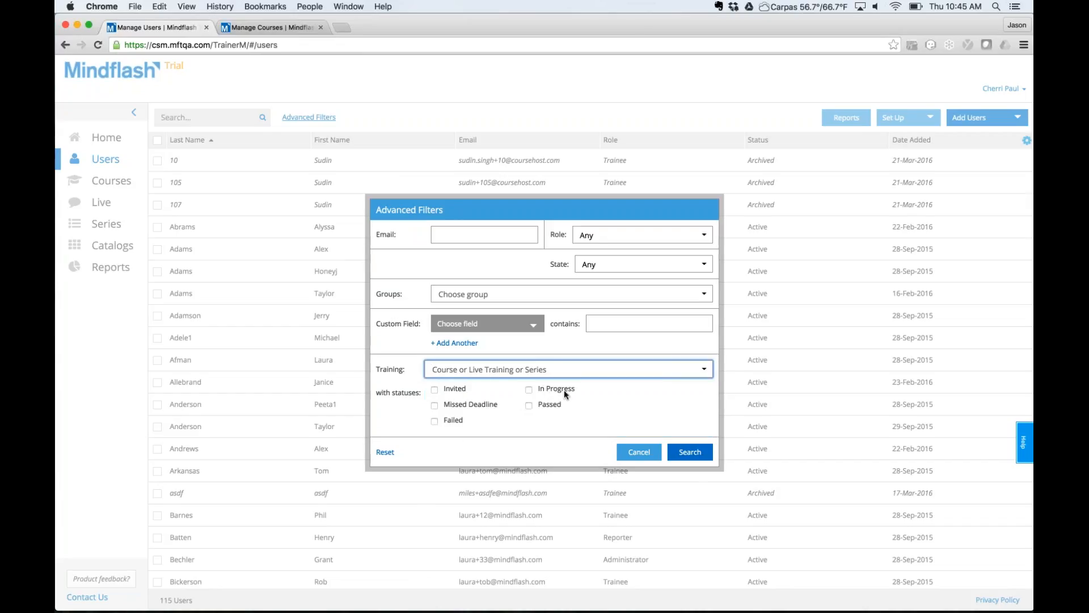
pyautogui.click(494, 369)
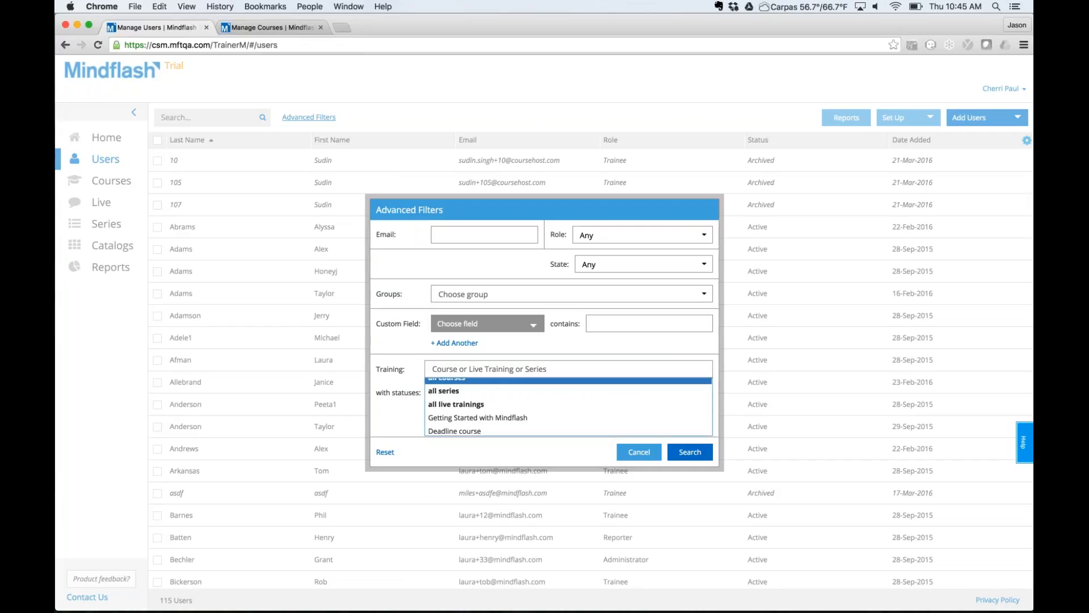
pyautogui.scroll(-1, 477, 403)
pyautogui.click(478, 403)
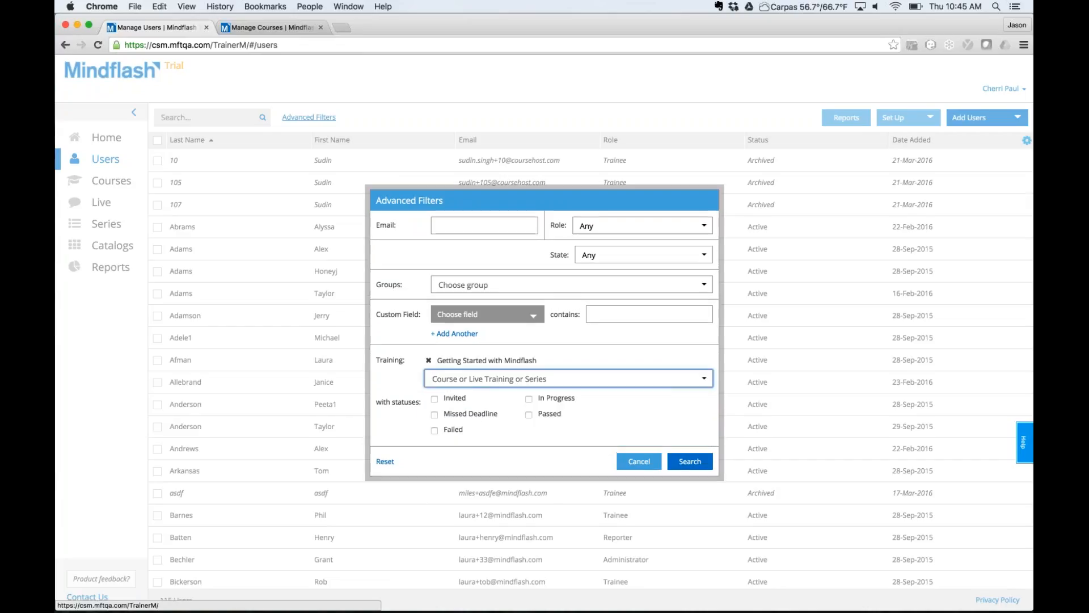
pyautogui.click(435, 415)
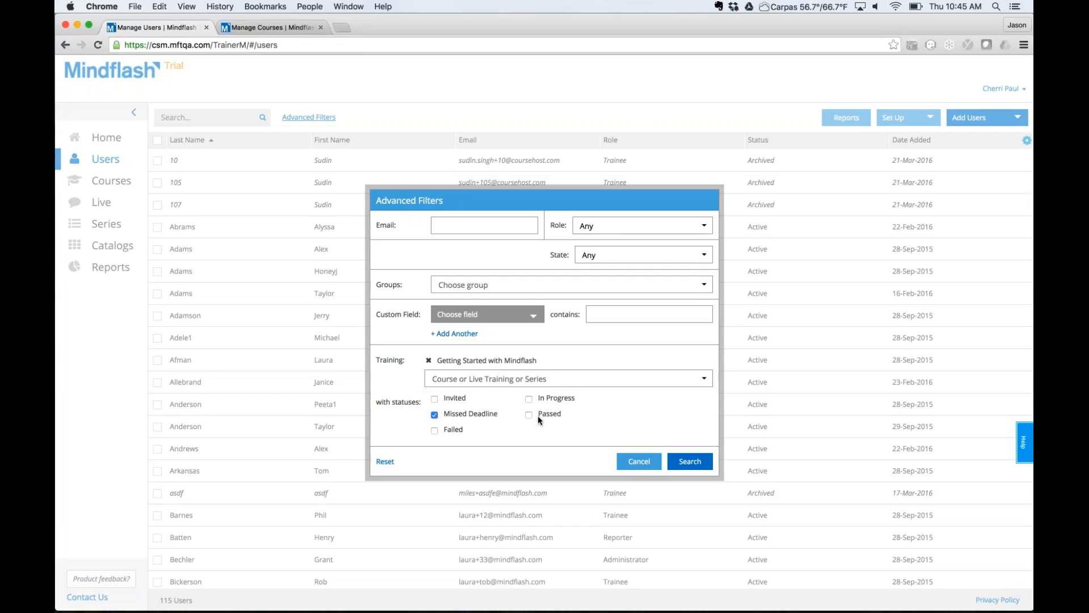
pyautogui.click(529, 415)
pyautogui.click(471, 437)
pyautogui.click(688, 460)
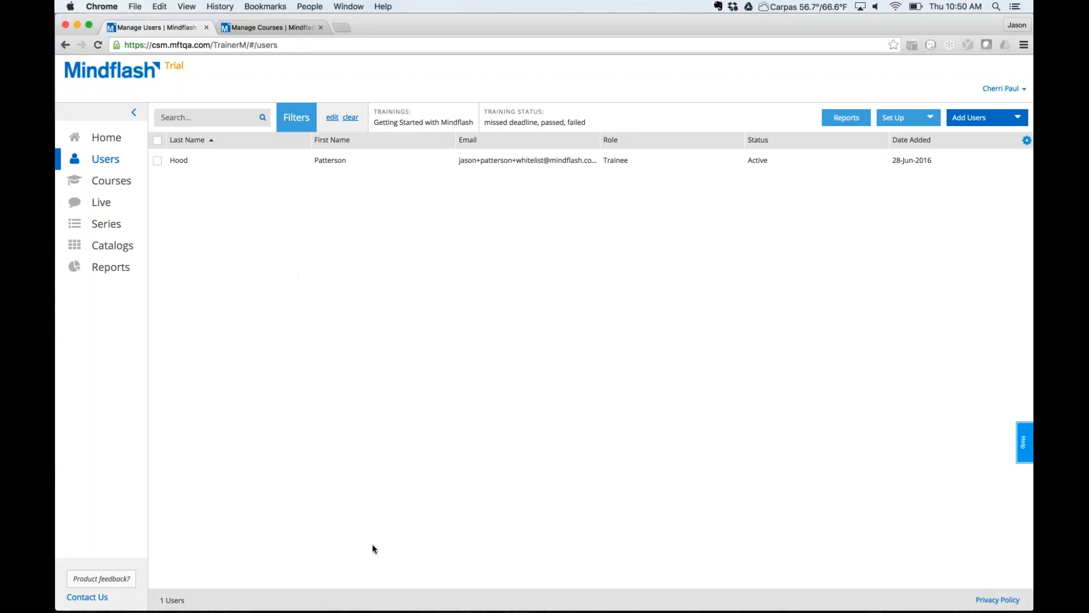
# Replace the training filter with a Sales group filter, showing 6 users.
pyautogui.click(350, 118)
pyautogui.click(309, 117)
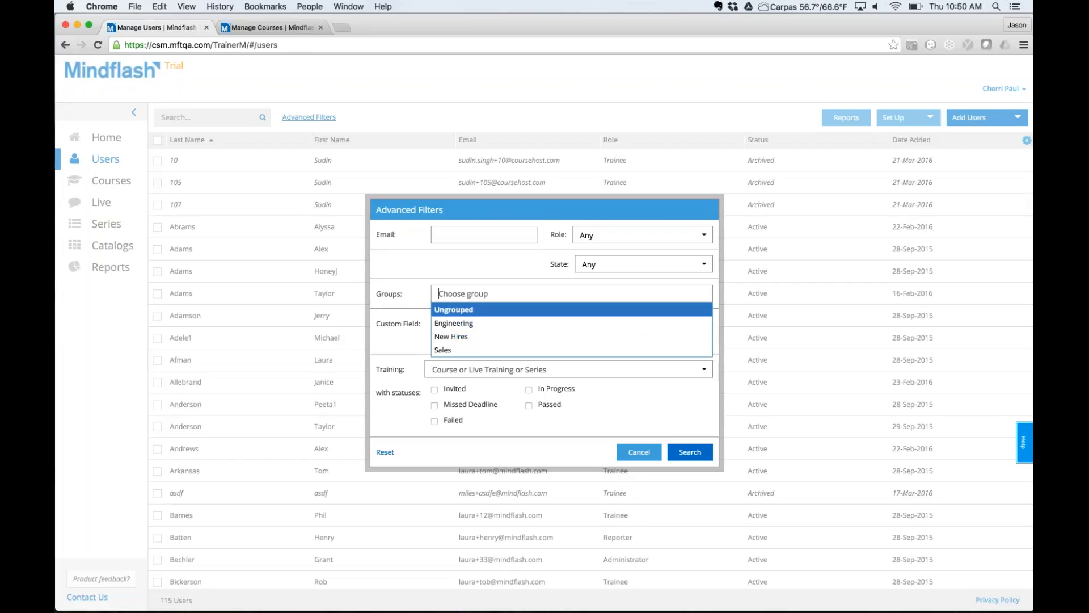
pyautogui.click(454, 349)
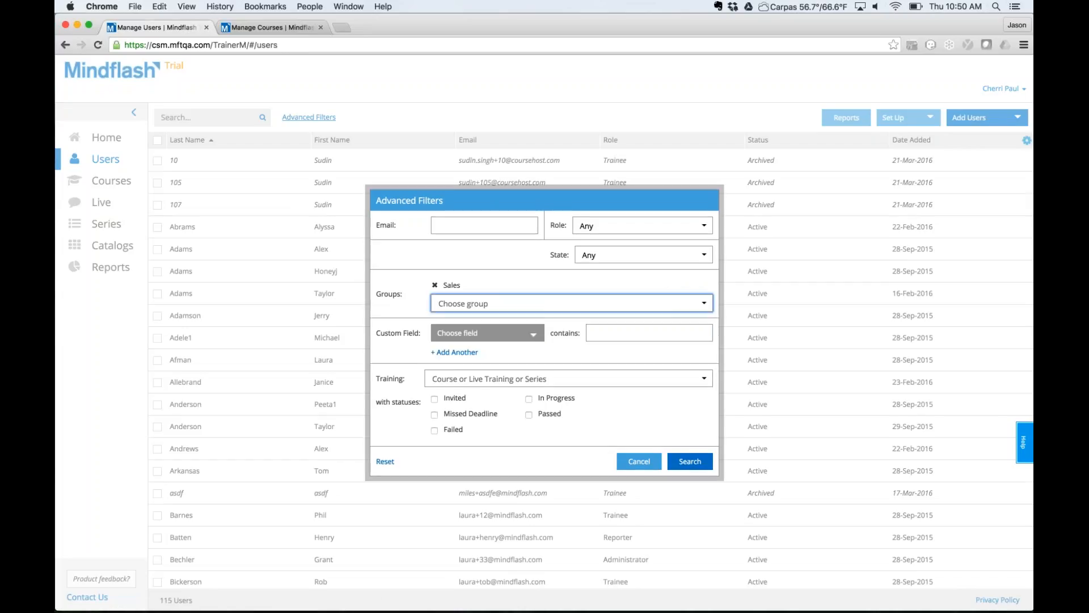
pyautogui.click(690, 460)
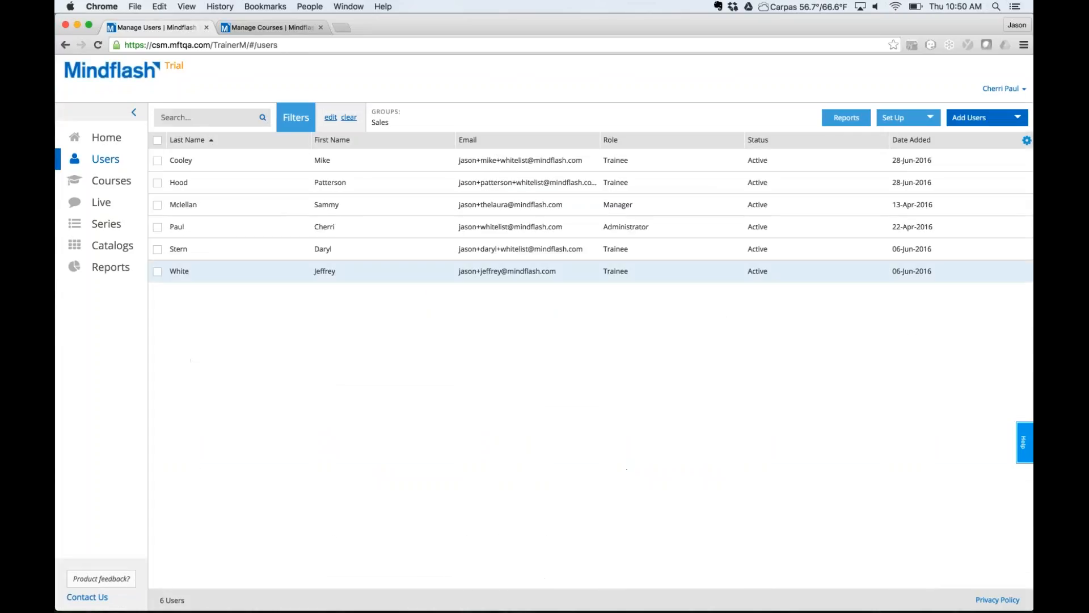
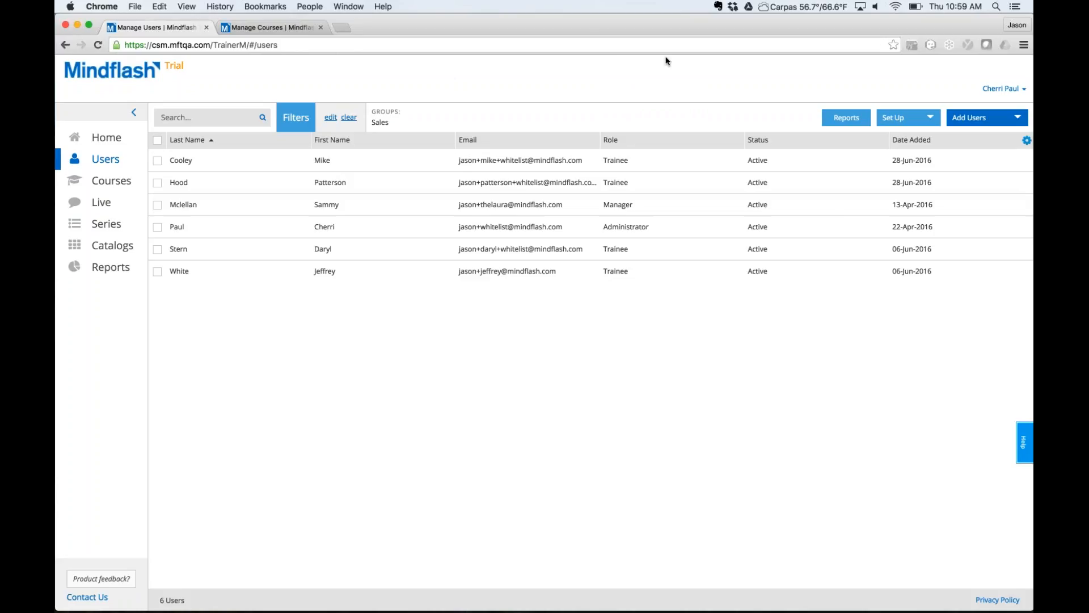
# Enable usernames for trainees under Manage account, then go back Home to the Users list.
pyautogui.click(1016, 89)
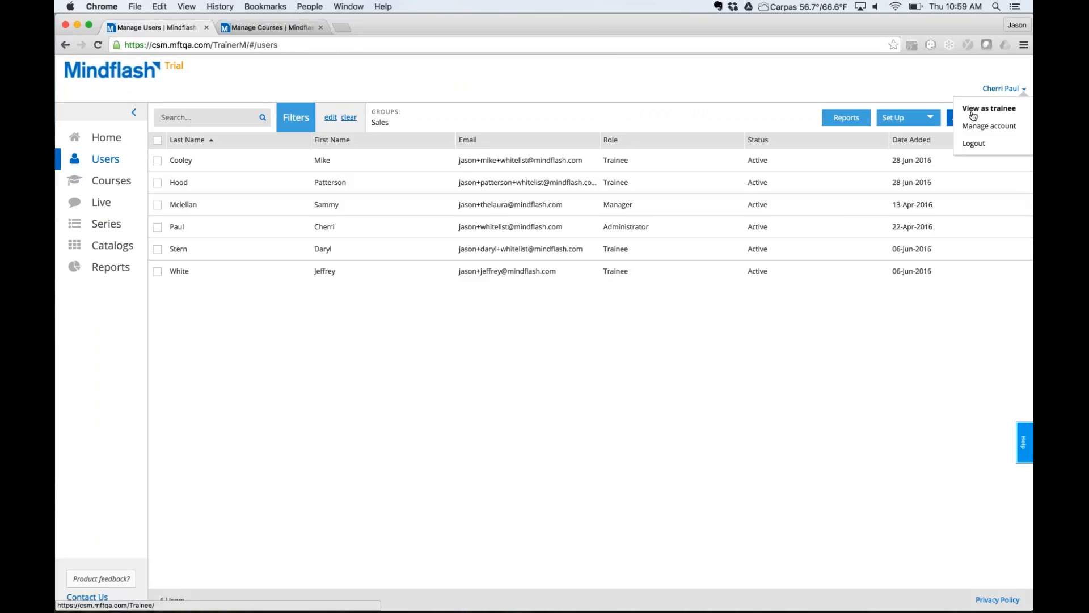
pyautogui.click(987, 127)
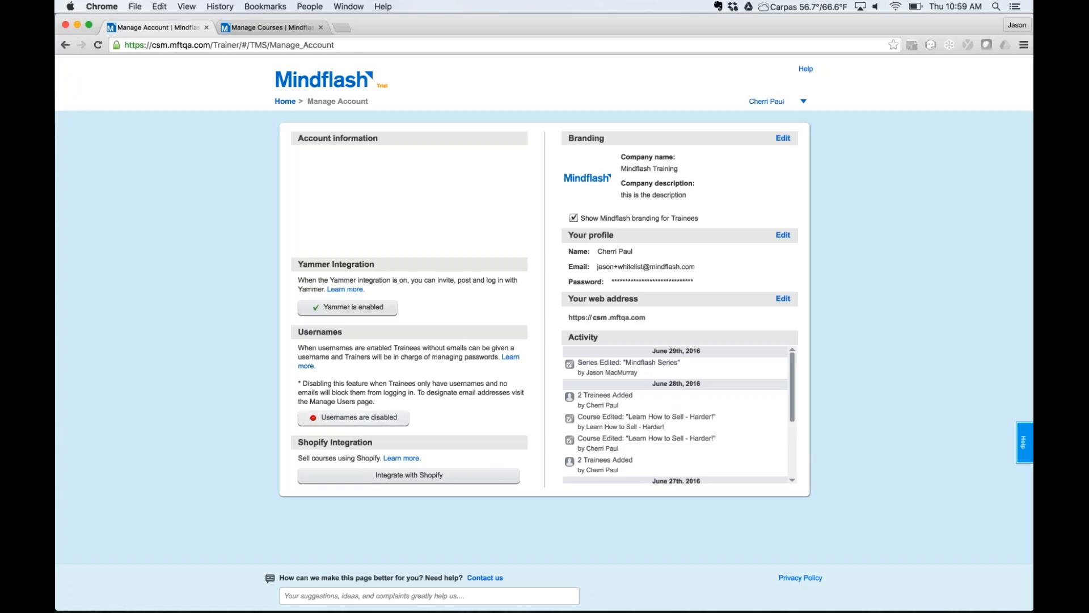
pyautogui.click(341, 421)
pyautogui.click(286, 102)
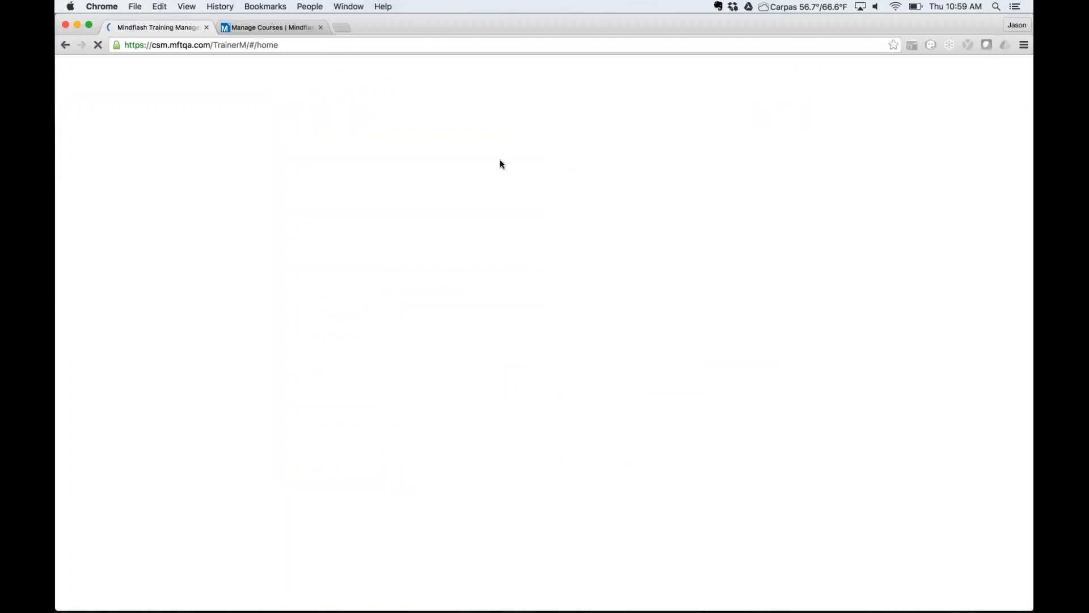
pyautogui.click(103, 161)
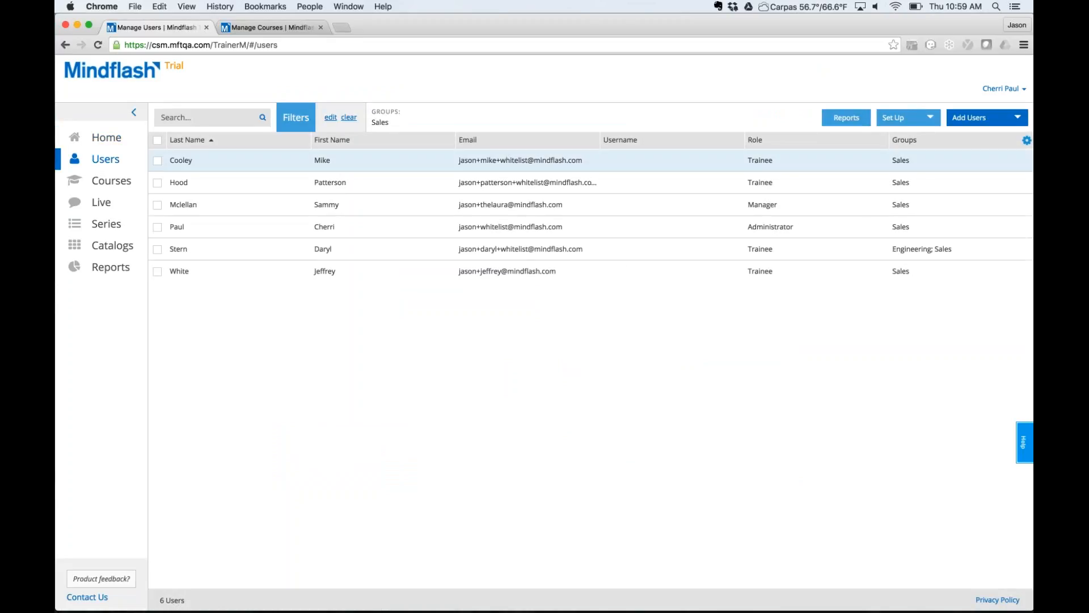
# Open the first Sales trainee's Information tab in edit mode and select the Password and Confirm Password fields.
pyautogui.click(377, 161)
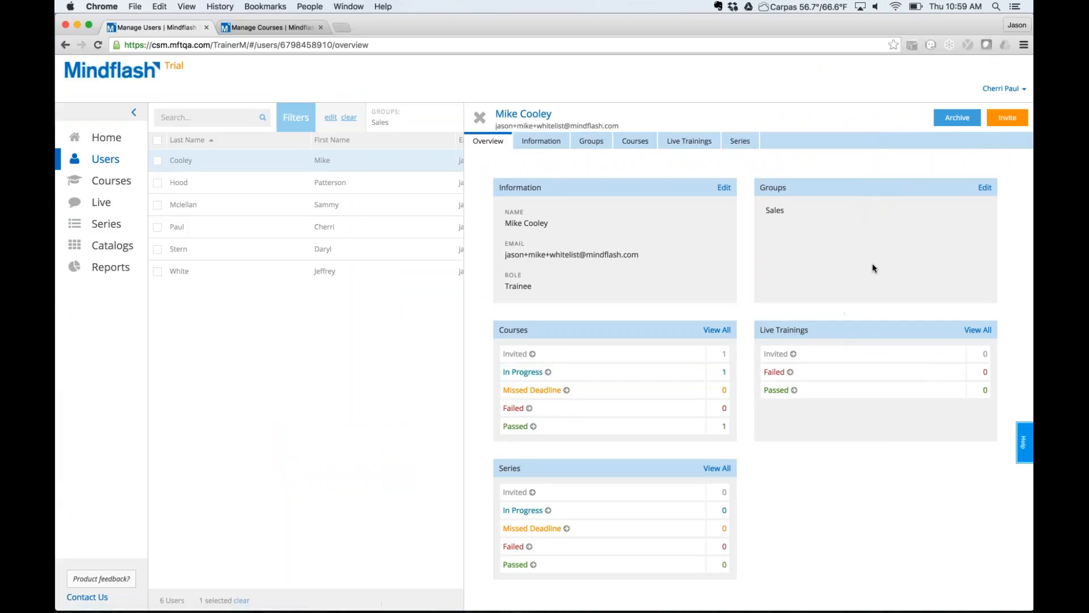
pyautogui.click(724, 188)
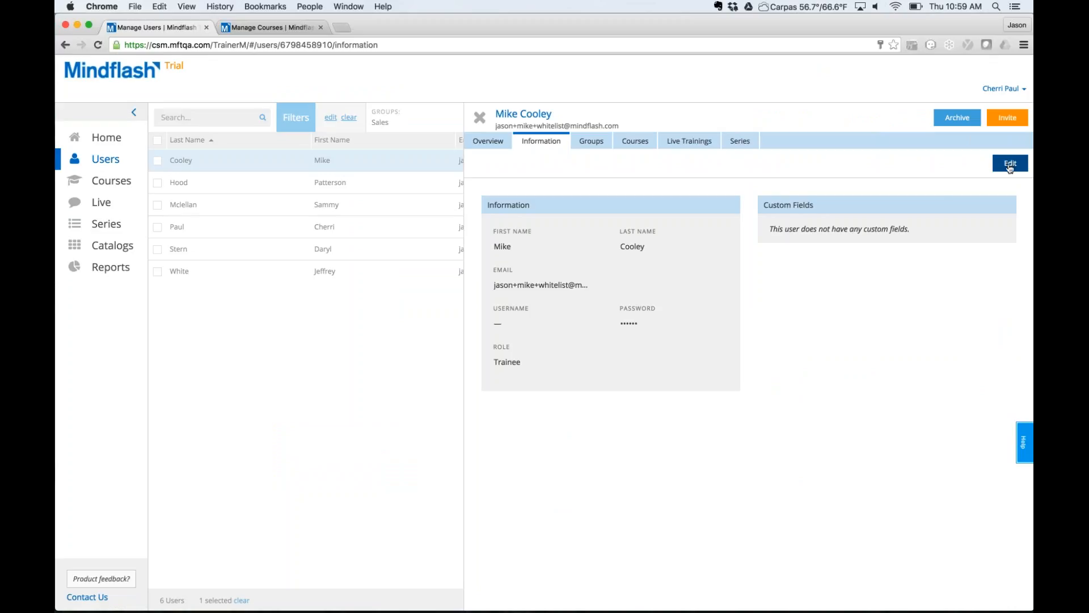
pyautogui.click(1010, 163)
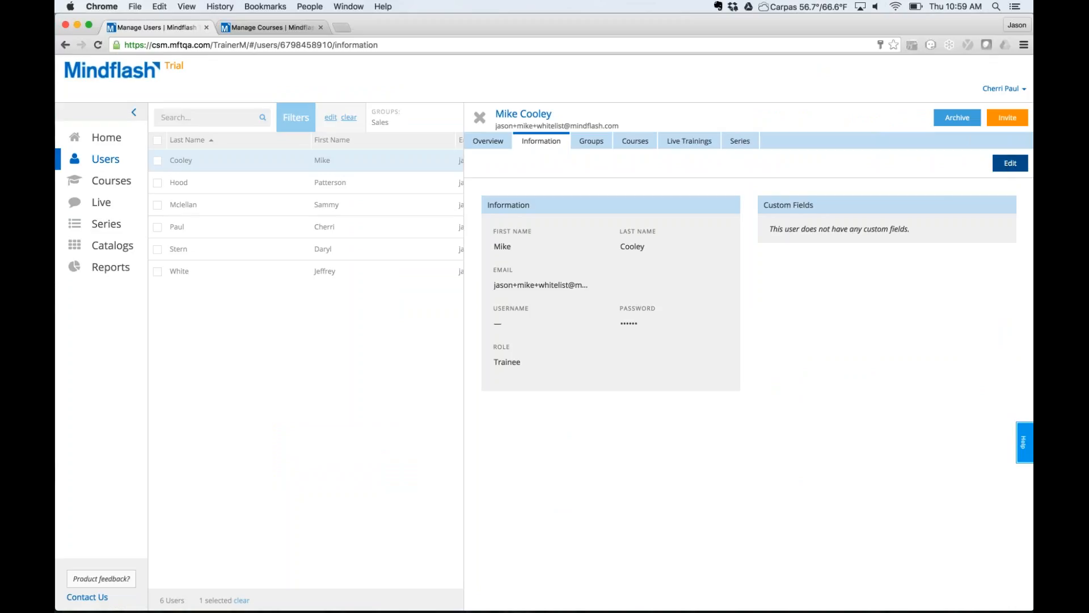
pyautogui.click(672, 318)
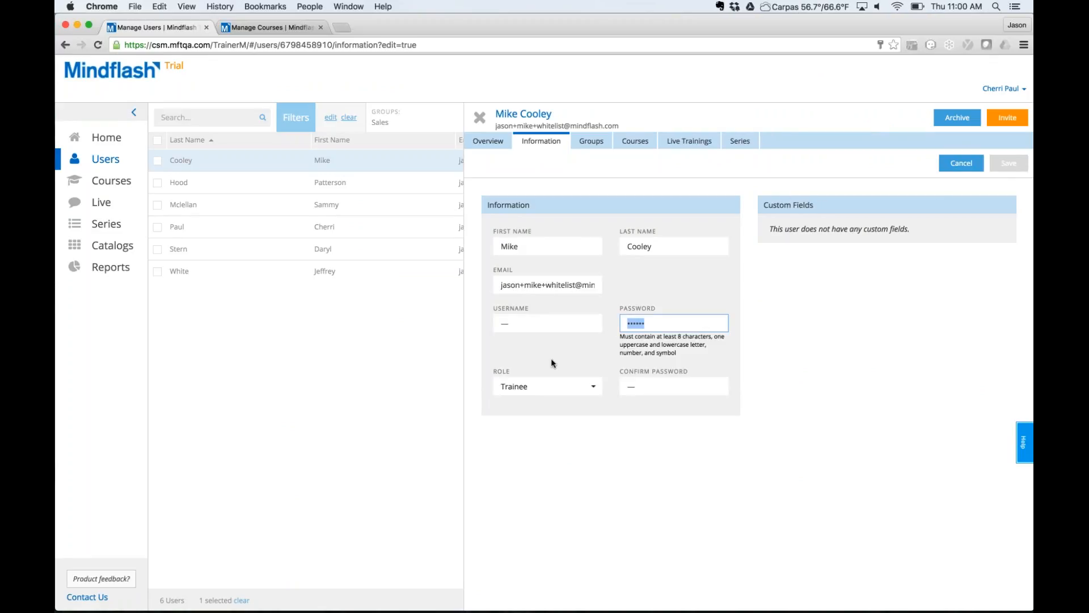
pyautogui.press('Tab')
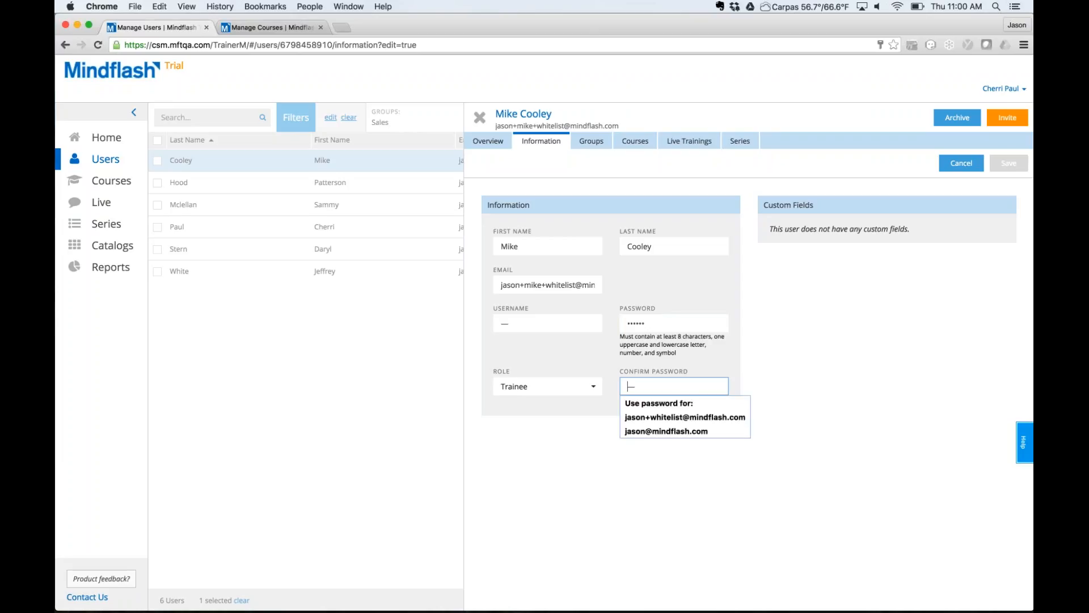
pyautogui.click(787, 356)
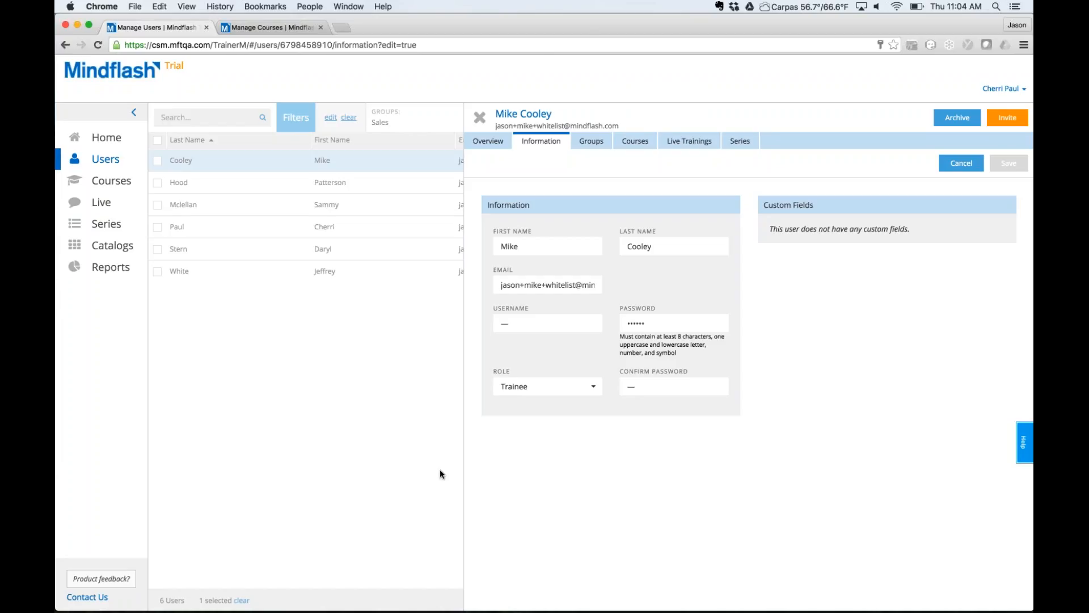
# Close the trainee details, switch to the Manage Courses site and open the Reports overview.
pyautogui.click(481, 118)
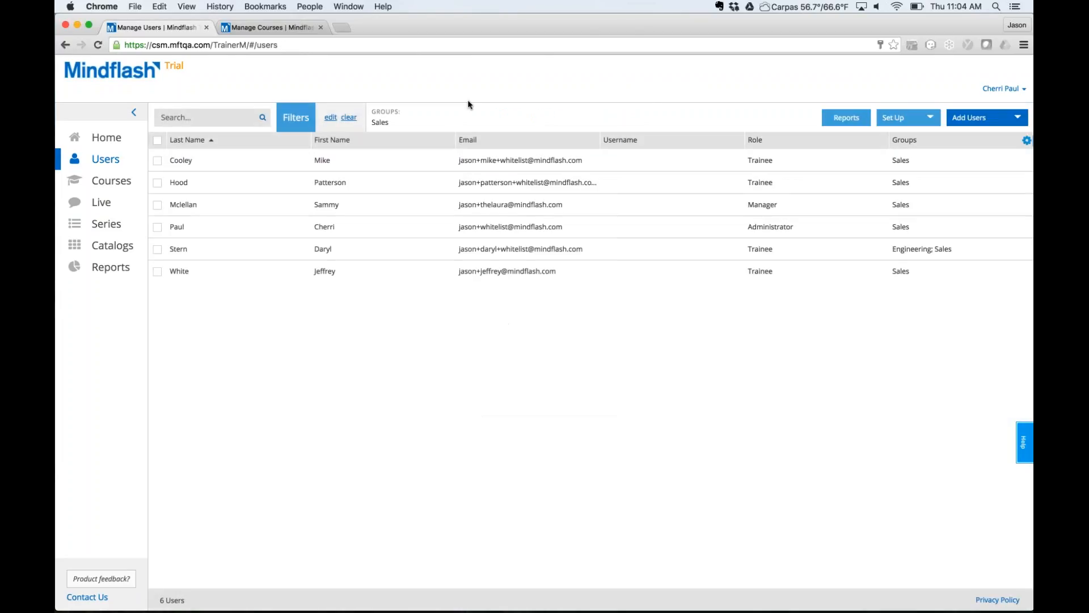
pyautogui.click(273, 29)
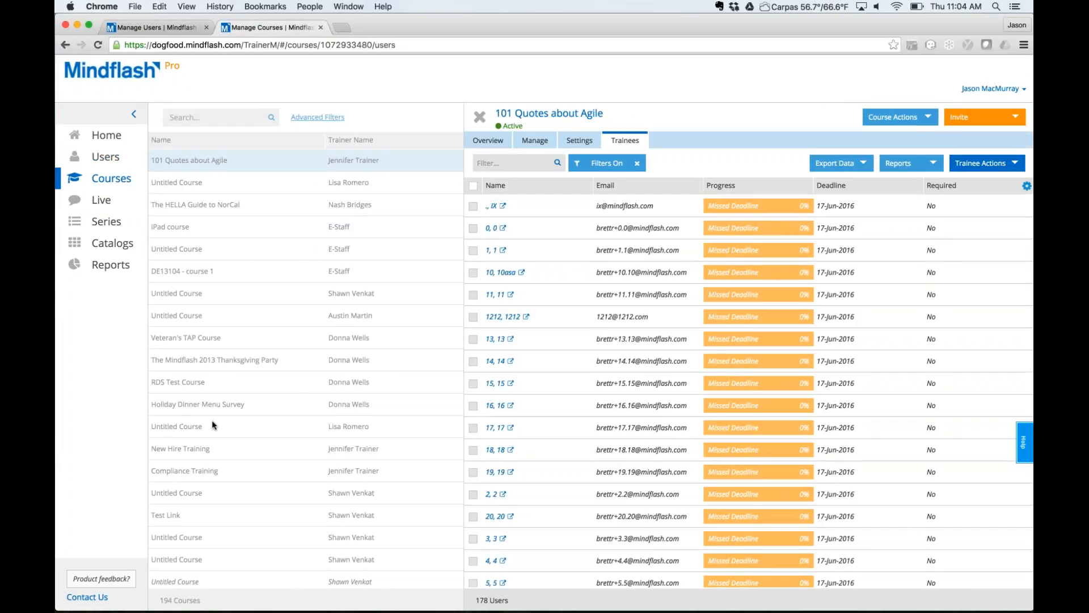
pyautogui.click(114, 263)
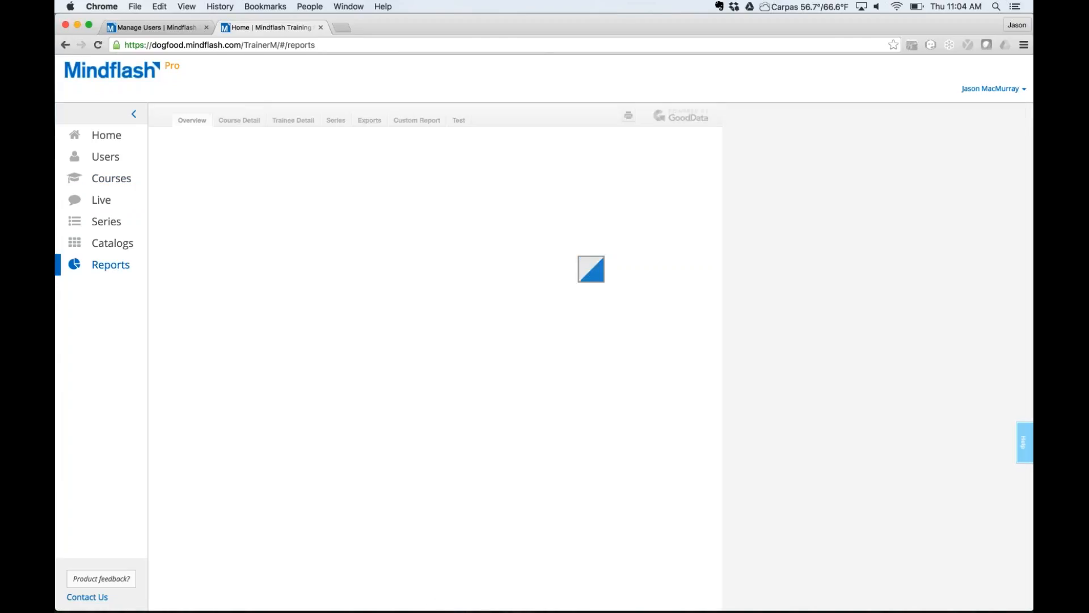
# Open the Course Detail report for 101 Quotes about Agile and scroll through its sections.
pyautogui.click(237, 121)
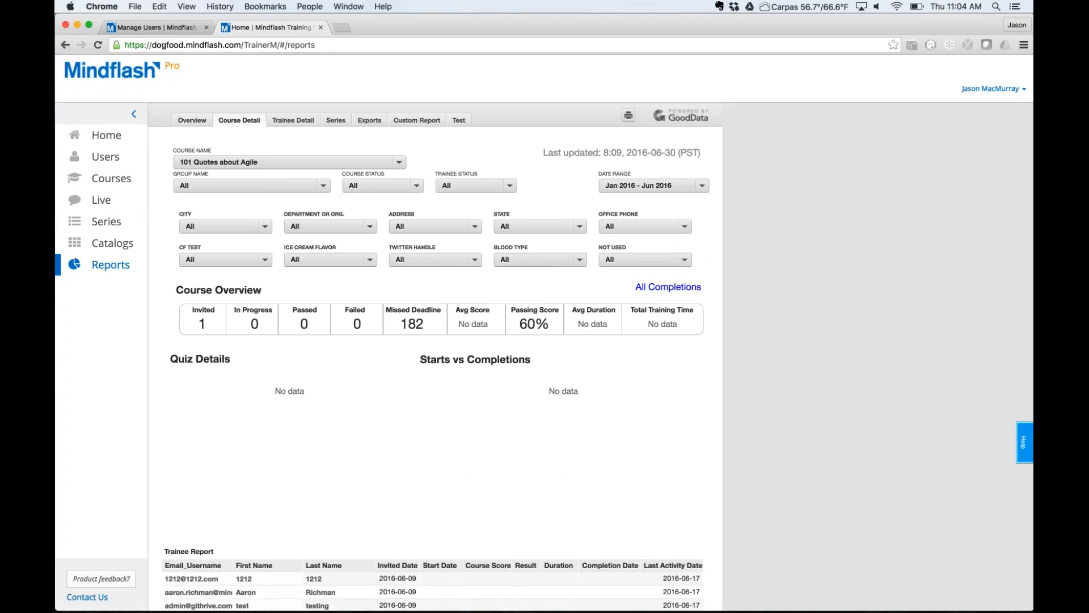
pyautogui.scroll(-1, 436, 356)
pyautogui.scroll(-10, 435, 356)
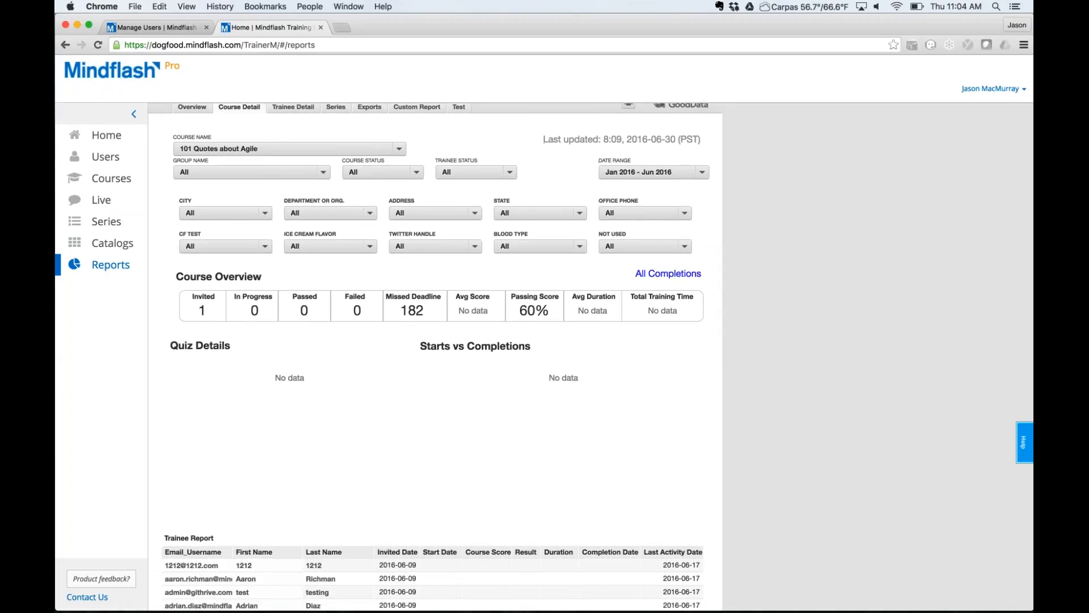
pyautogui.scroll(-3, 435, 356)
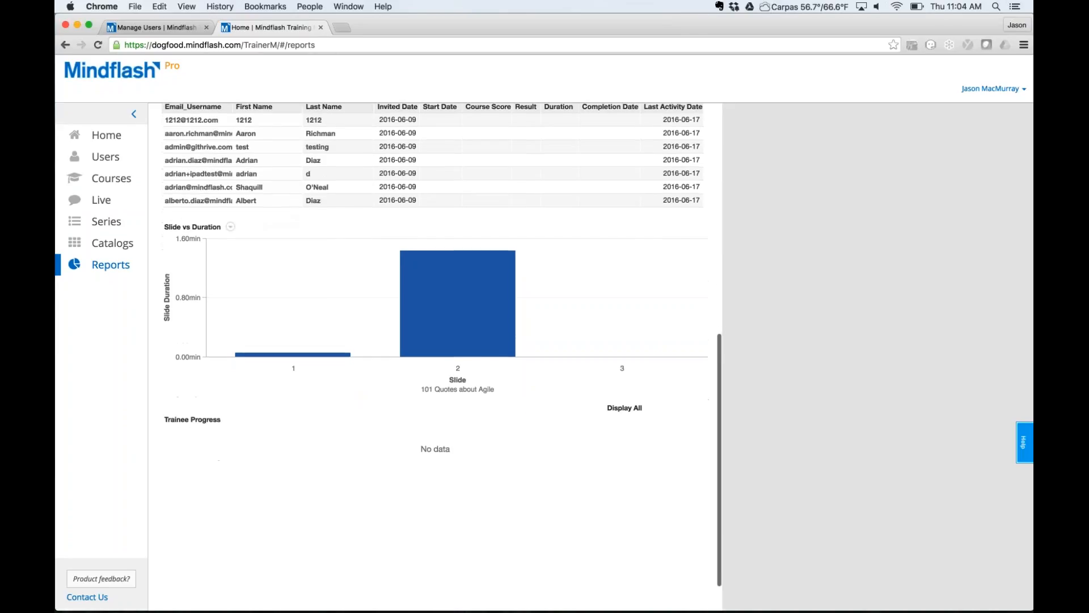
pyautogui.scroll(15, 435, 356)
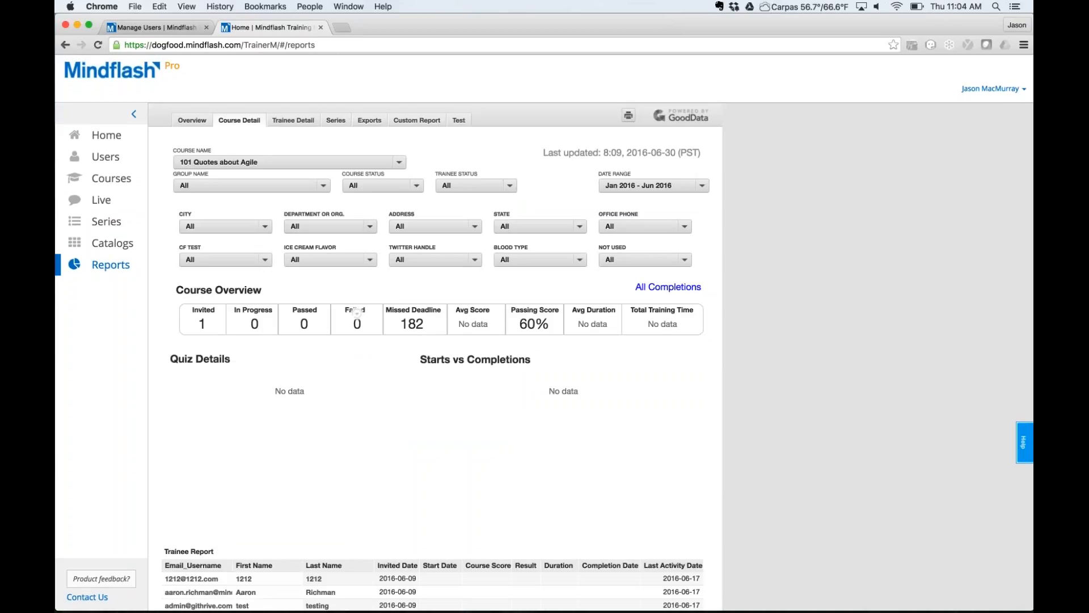
# Try the report on Acme Company New Hire Orientation, then Brief History of (Recent) Mindflash Attrition.
pyautogui.click(255, 163)
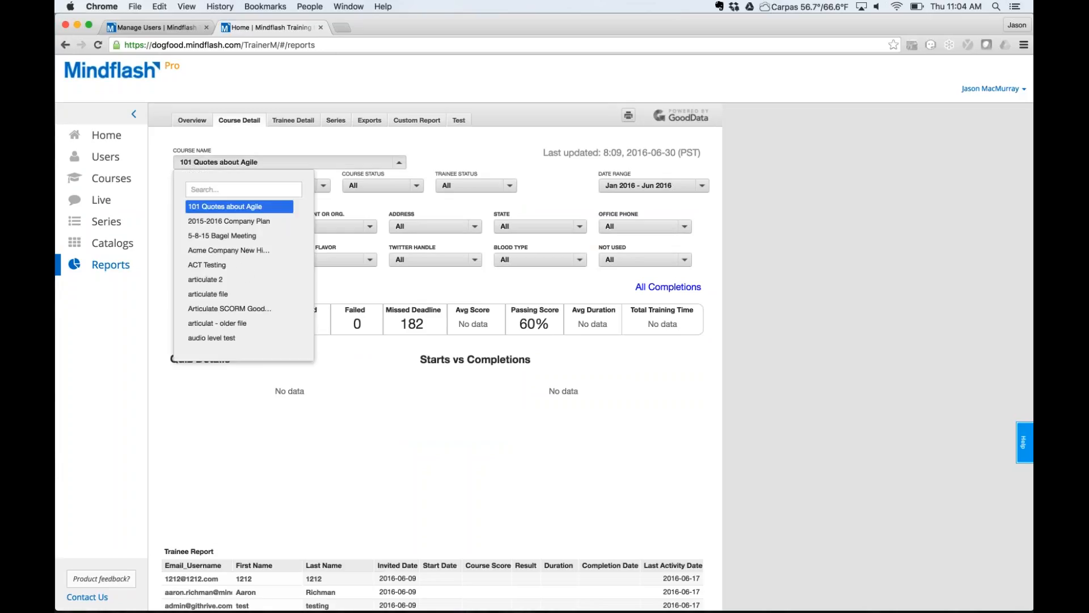
pyautogui.click(227, 250)
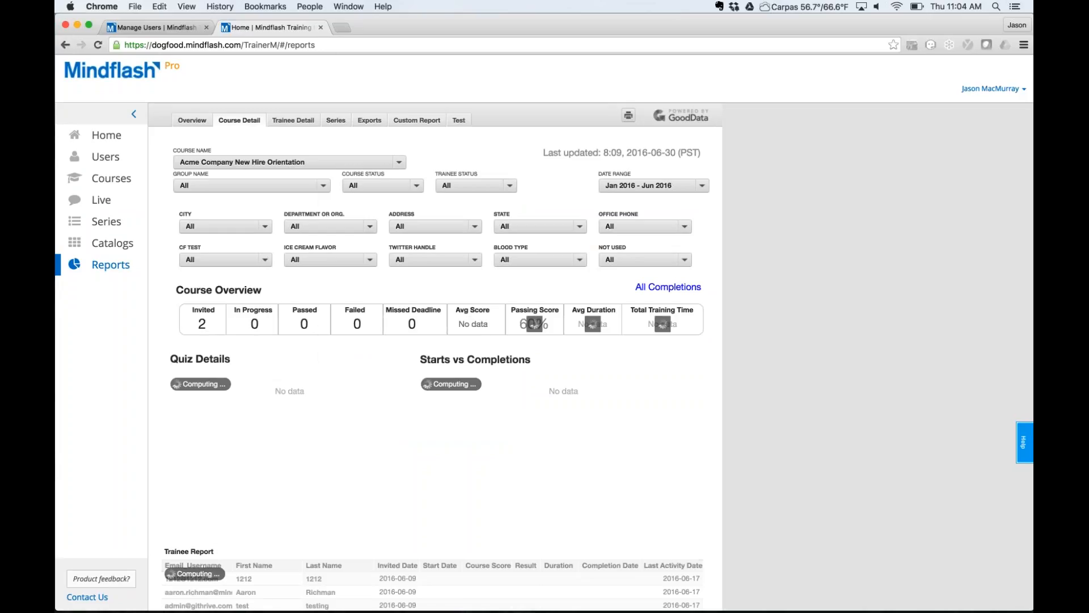
pyautogui.click(379, 161)
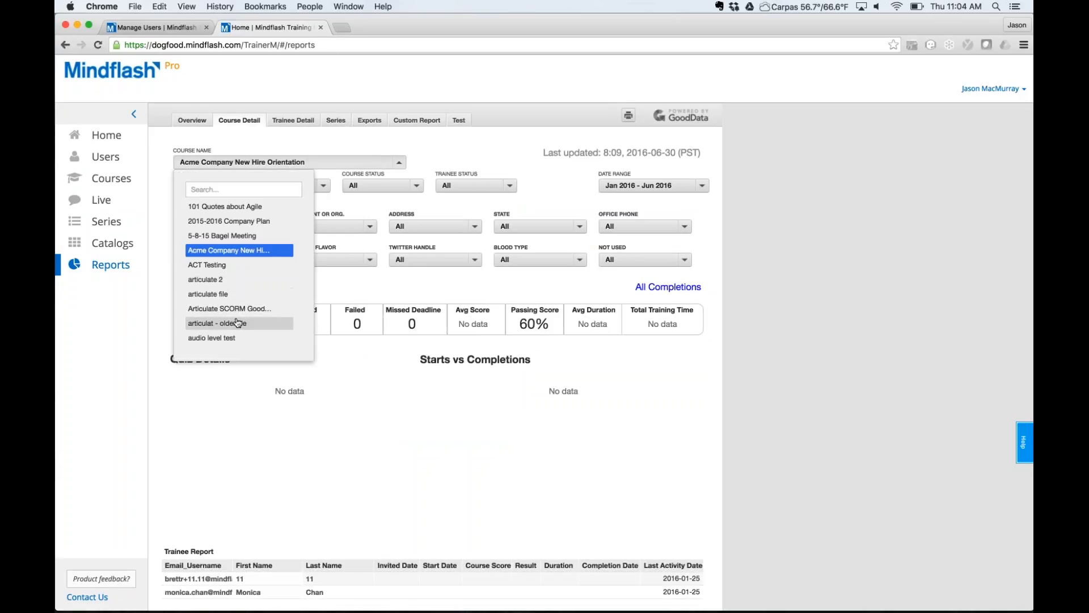
pyautogui.scroll(-3, 237, 323)
pyautogui.click(227, 284)
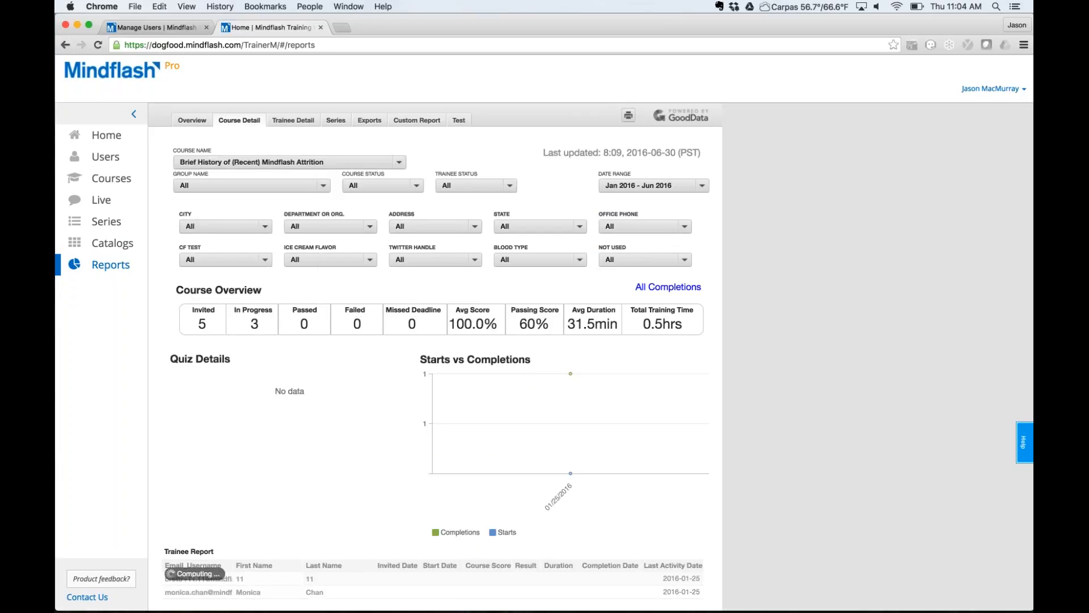
pyautogui.click(323, 186)
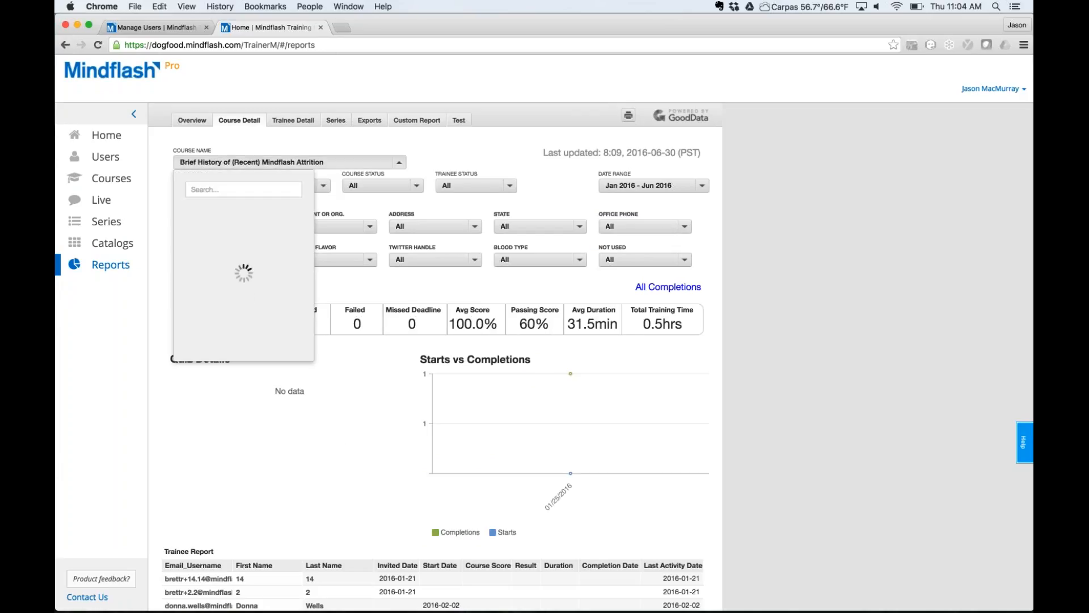
pyautogui.click(379, 164)
pyautogui.click(379, 165)
pyautogui.scroll(-1, 227, 288)
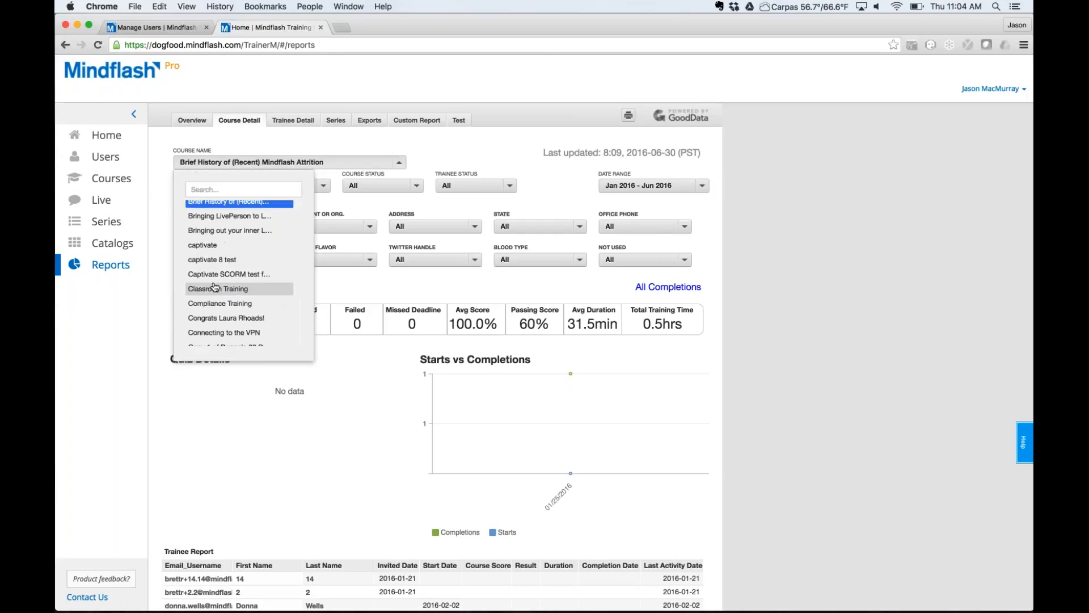
pyautogui.scroll(-10, 229, 322)
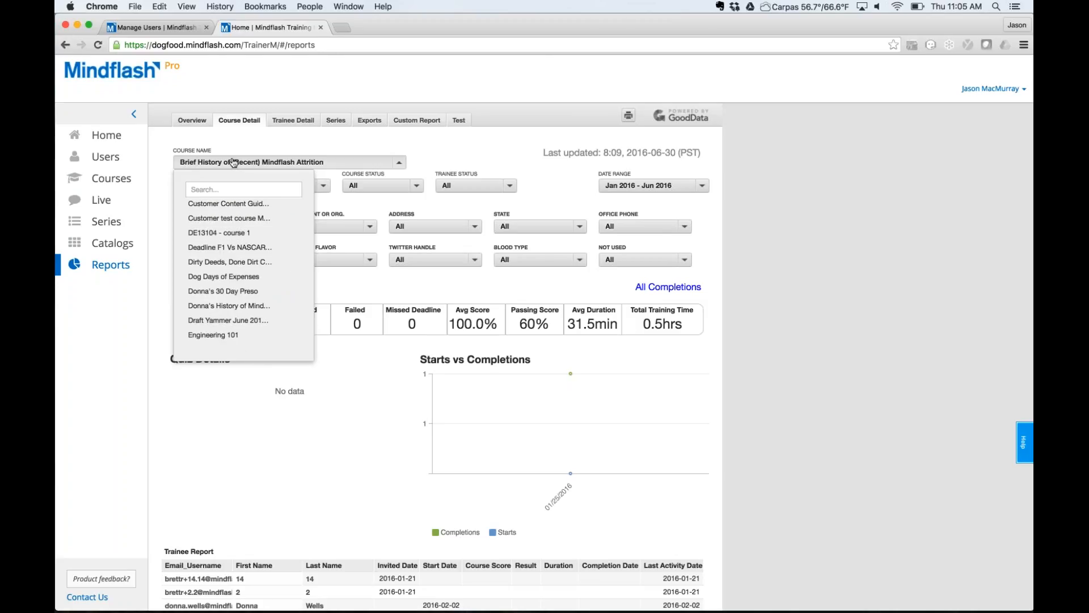
# Search 'welcome', pick The Mindflash Welcome Wagon and open its quiz's per-question results.
pyautogui.click(223, 189)
pyautogui.write('welcome')
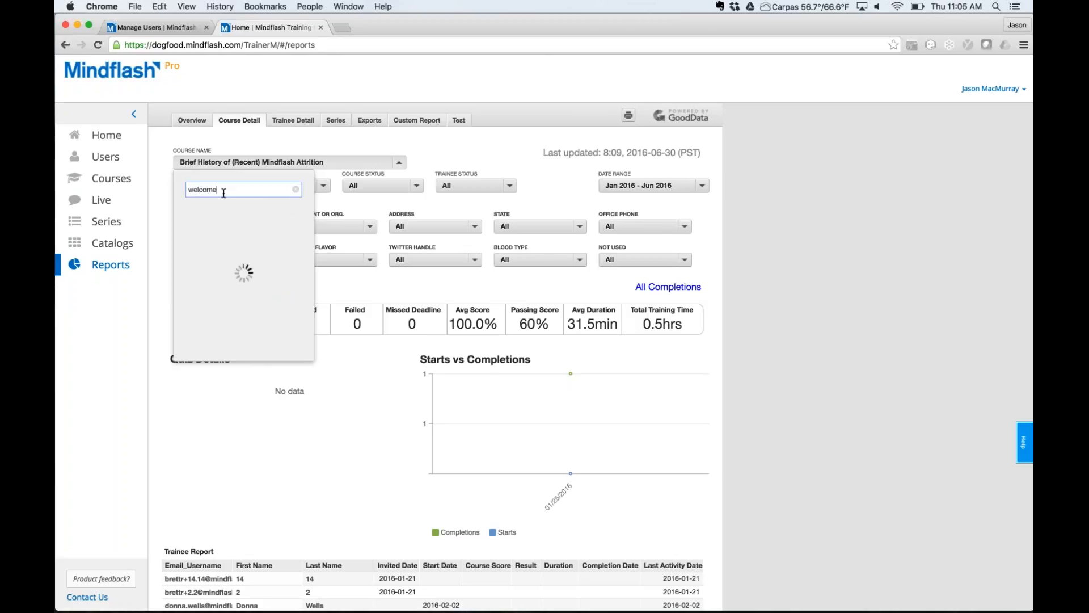
pyautogui.click(233, 206)
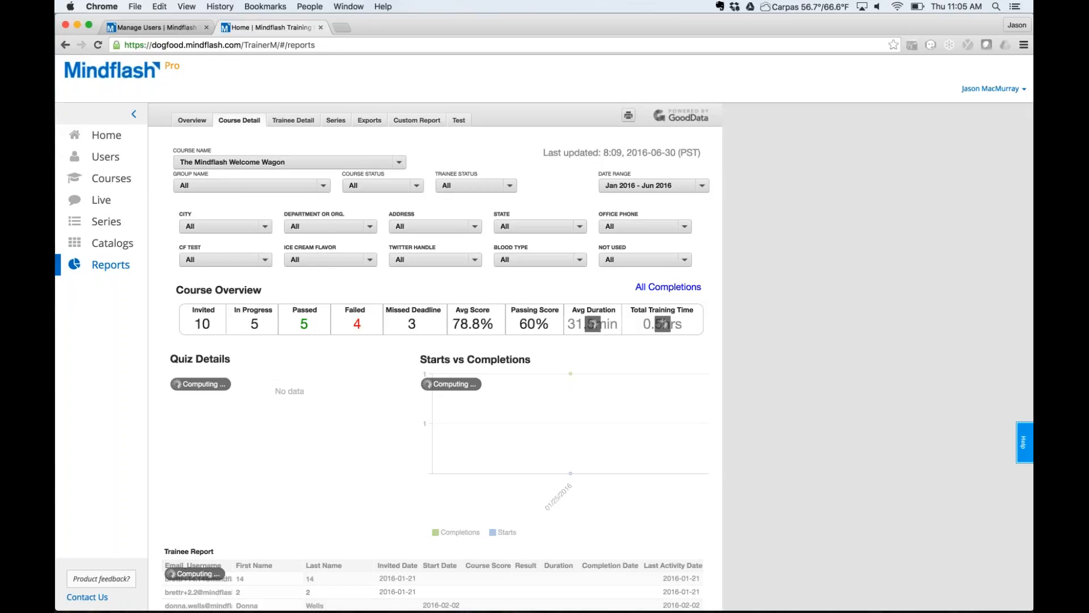
pyautogui.click(249, 390)
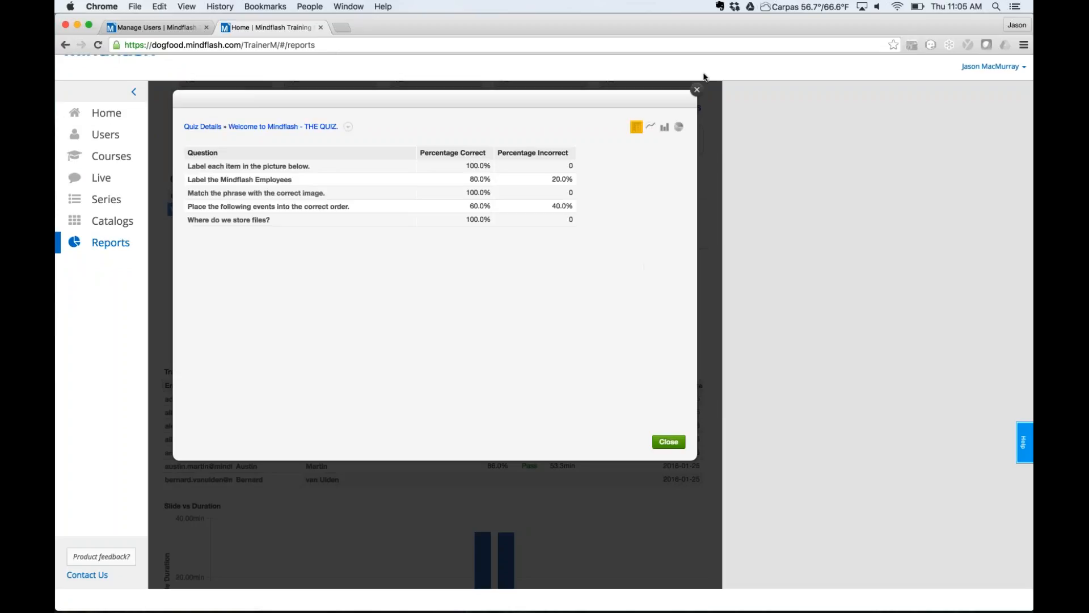
# Close the Quiz Details modal and scroll back to the top of the Welcome Wagon report.
pyautogui.click(698, 90)
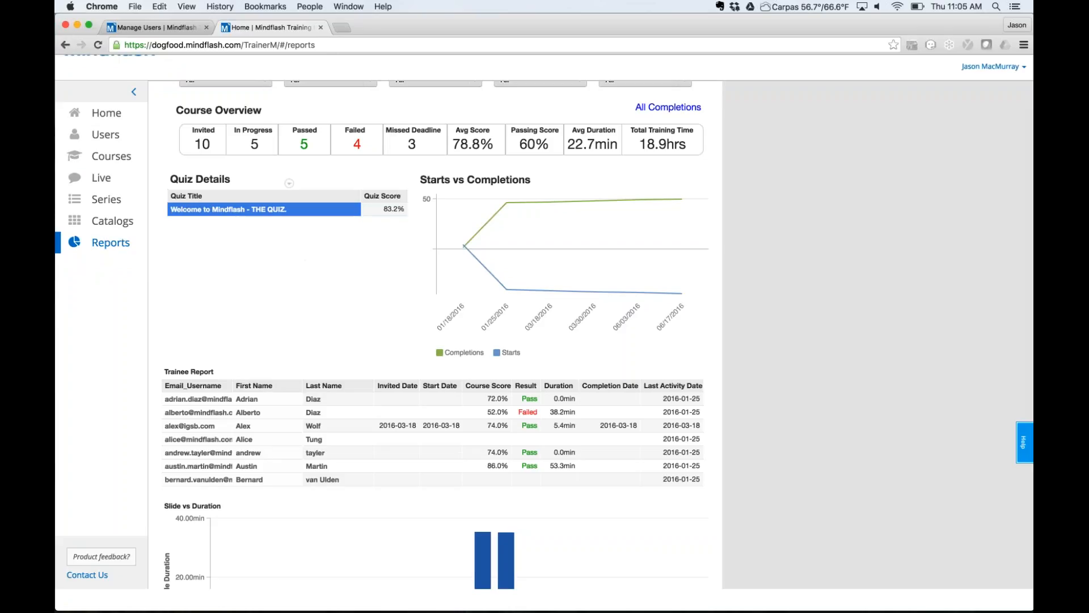
pyautogui.scroll(5, 223, 383)
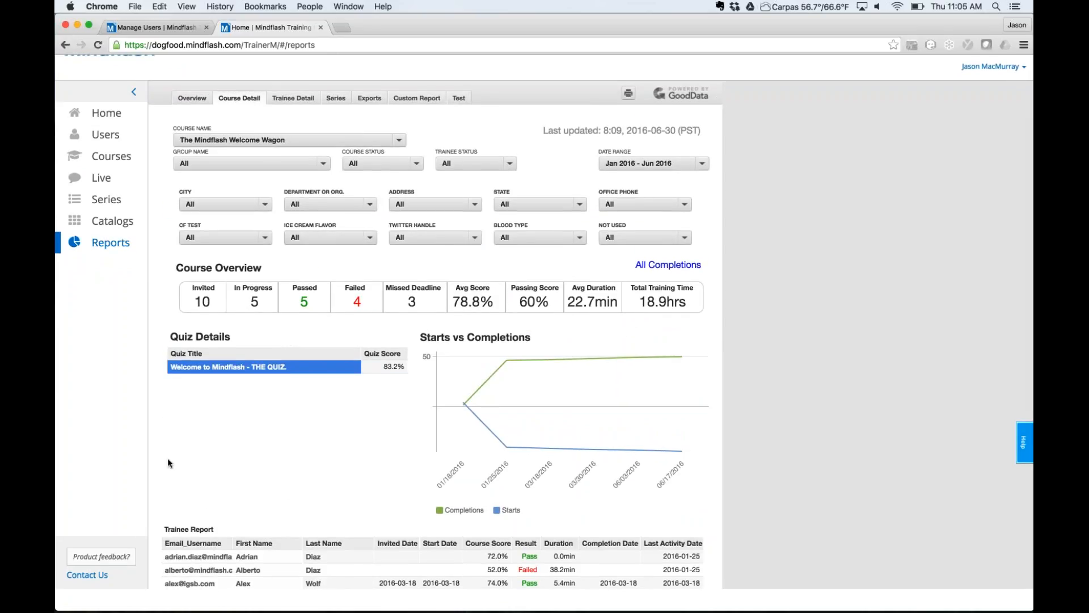
# Reopen the Quiz Details modal for Welcome to Mindflash - THE QUIZ from the report table.
pyautogui.click(283, 367)
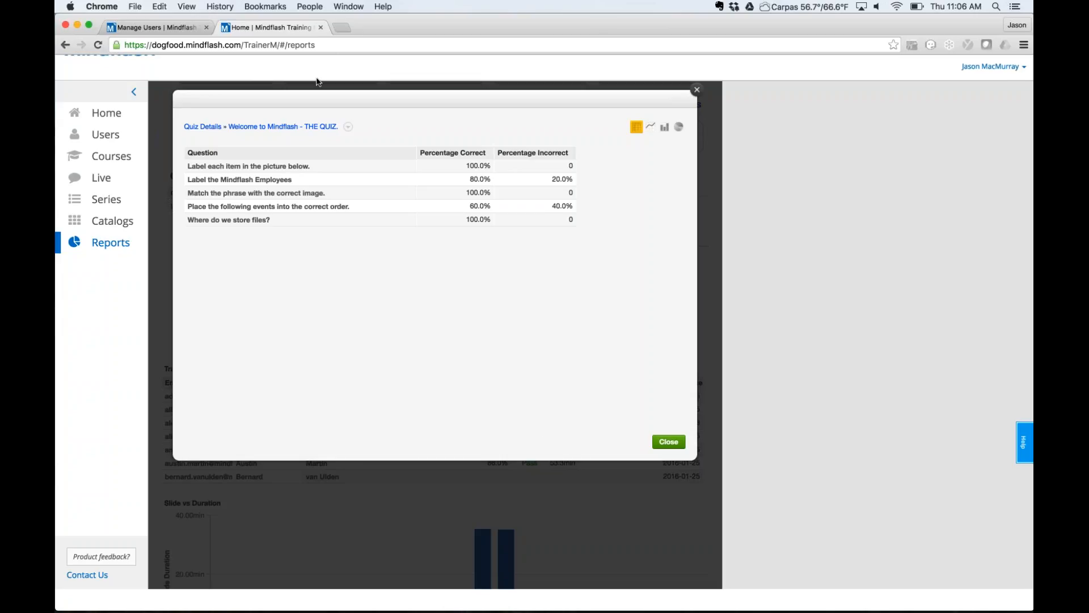
# Check the quiz's Download As formats (PDF, Excel, CSV), then close the Quiz Details modal.
pyautogui.click(348, 128)
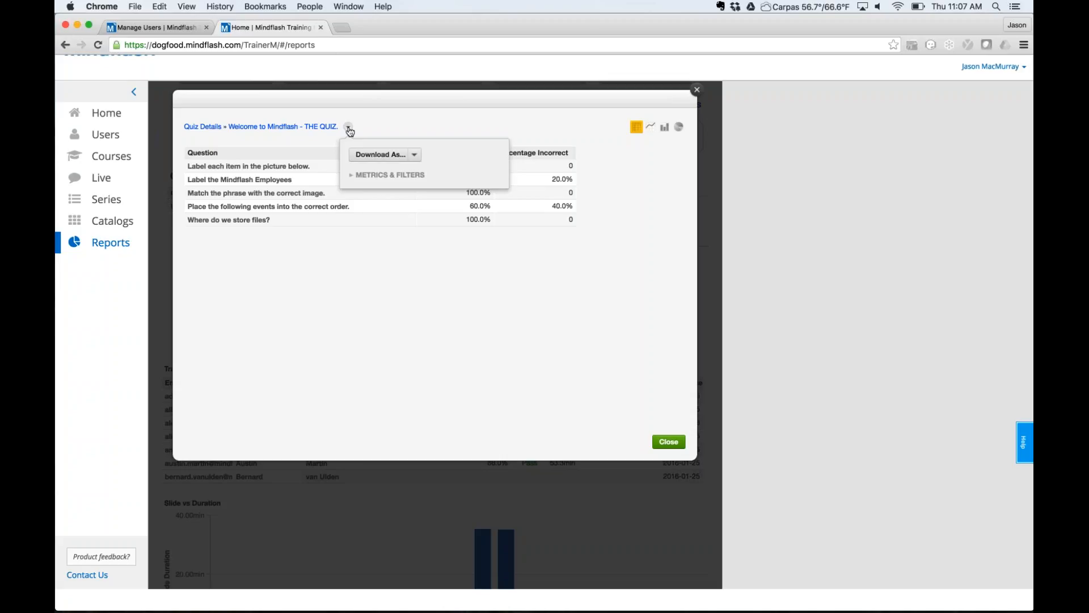
pyautogui.click(314, 101)
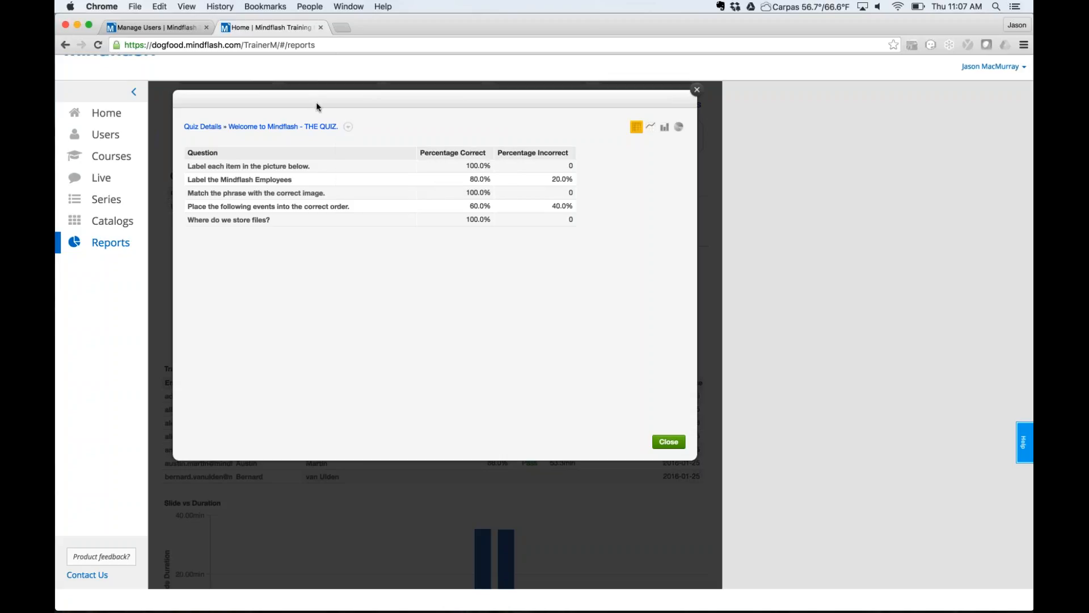
pyautogui.click(350, 128)
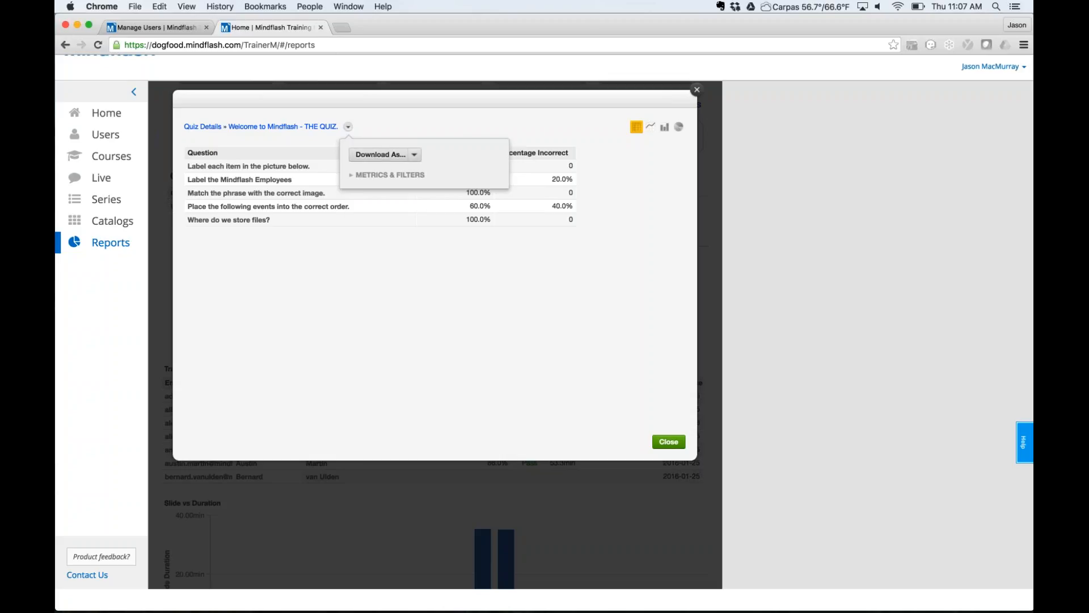
pyautogui.click(381, 154)
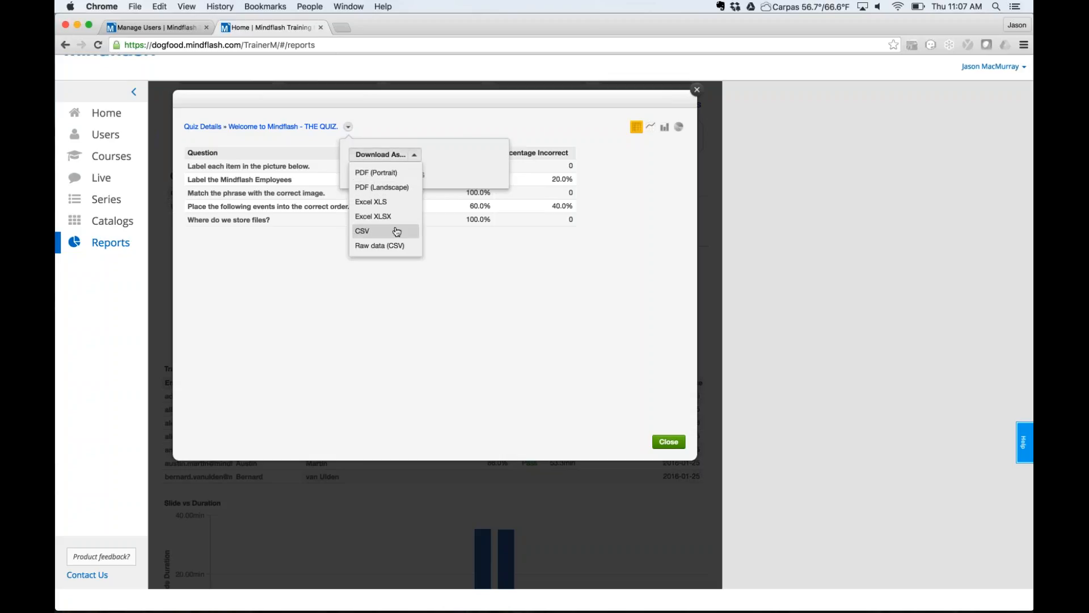
pyautogui.click(445, 96)
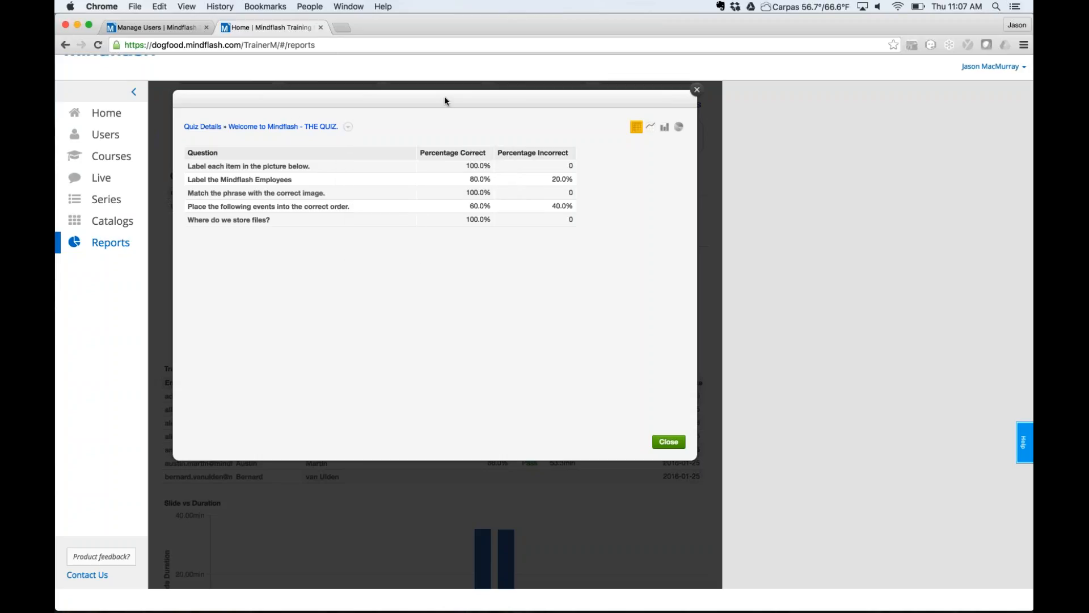
pyautogui.click(697, 91)
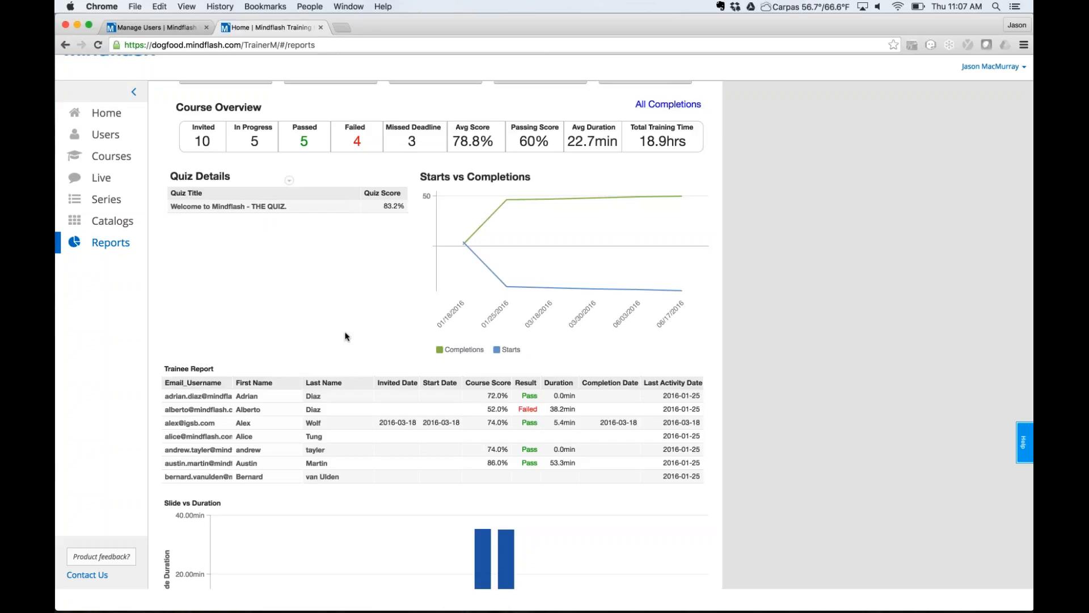
pyautogui.scroll(-5, 345, 336)
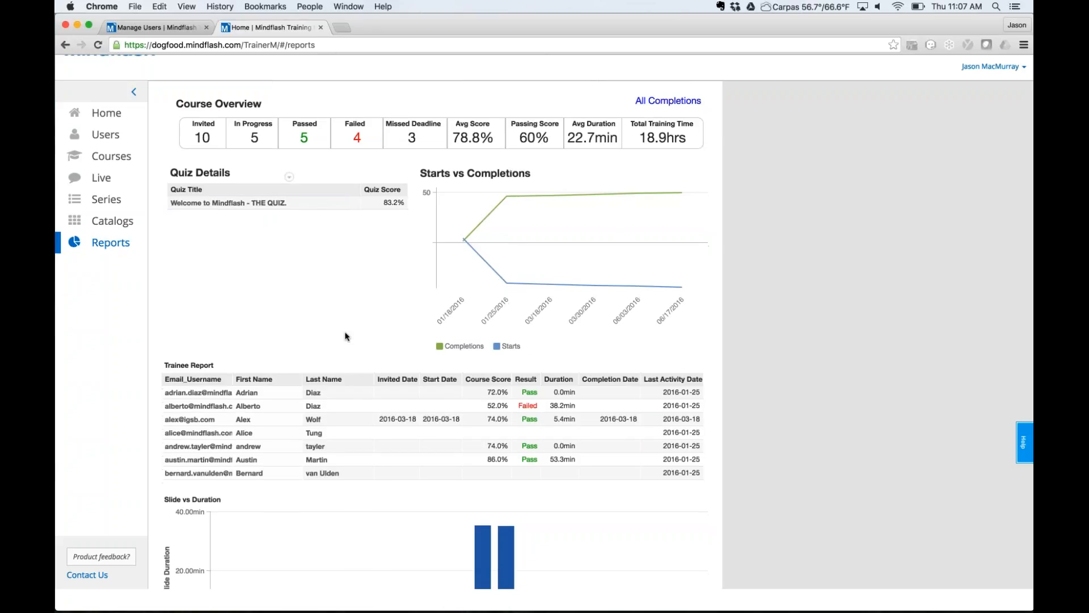
pyautogui.scroll(-7, 345, 336)
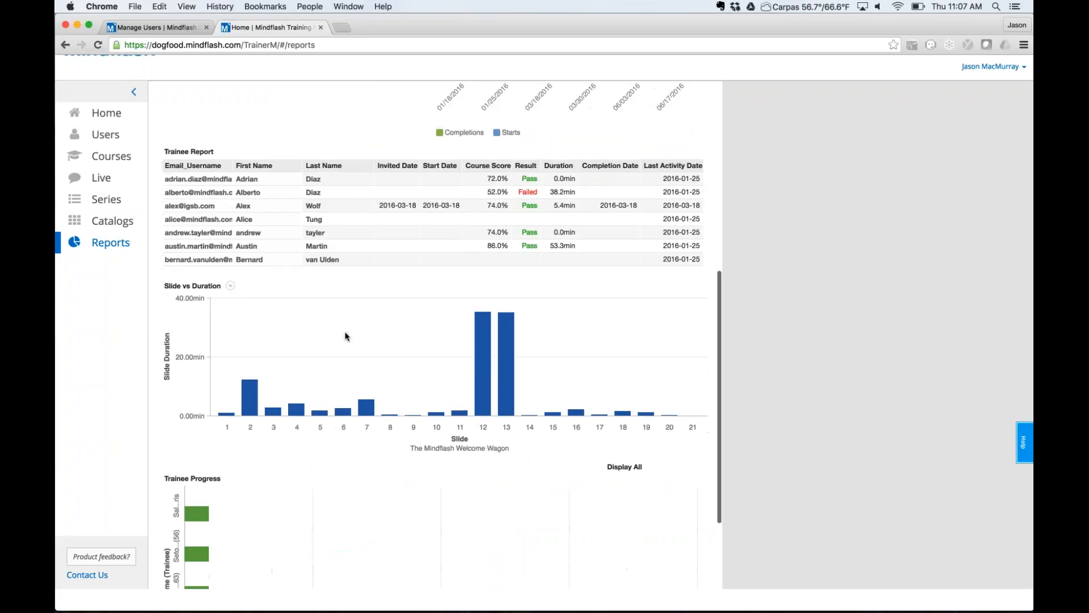
pyautogui.scroll(16, 345, 336)
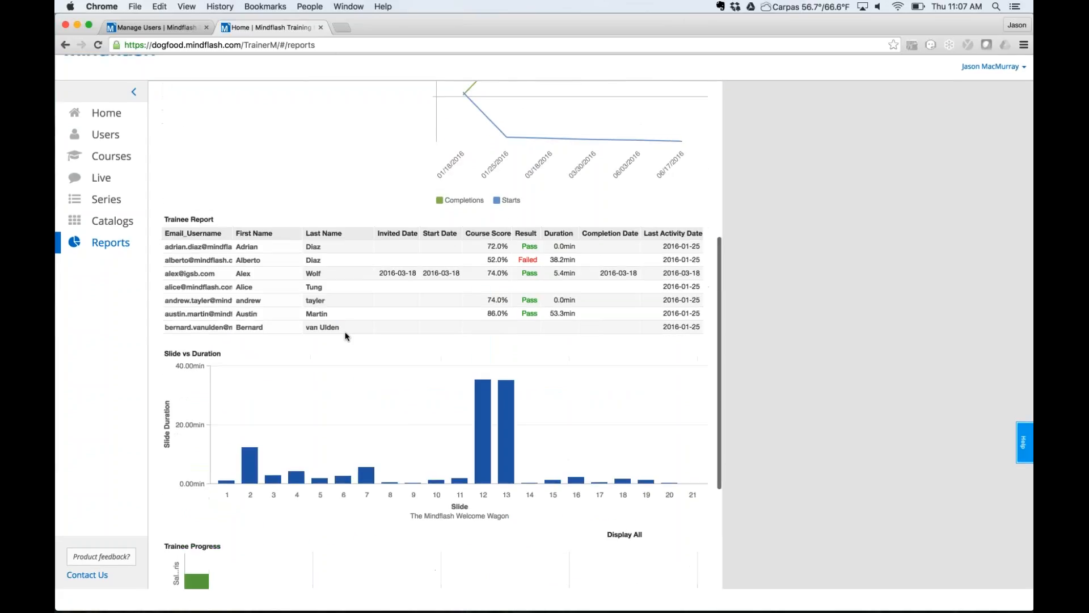
pyautogui.scroll(2, 345, 336)
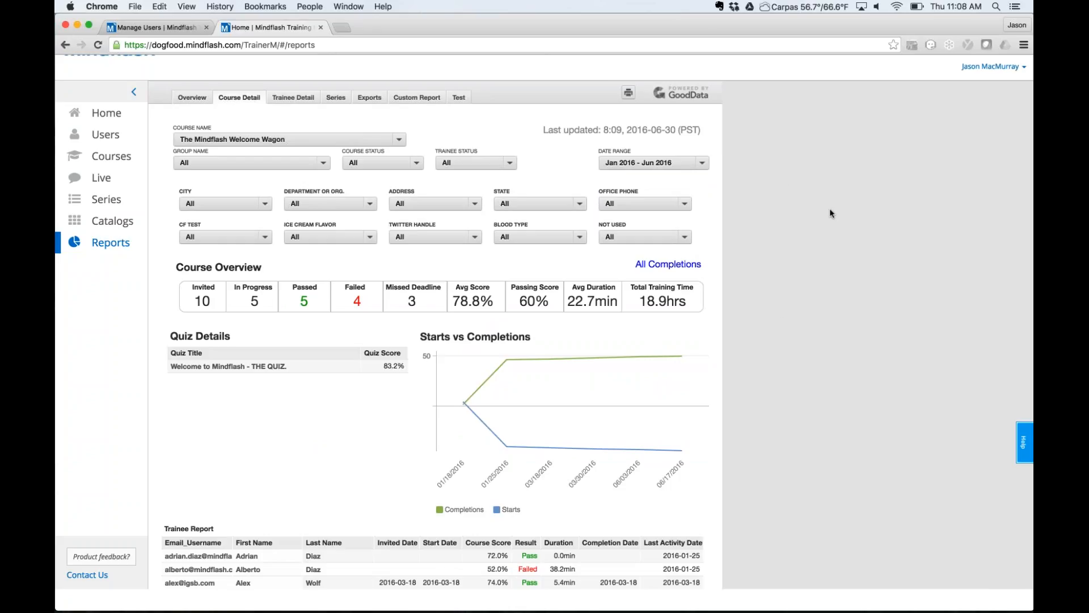
# Open the account dropdown from the user name at the top right.
pyautogui.click(1009, 66)
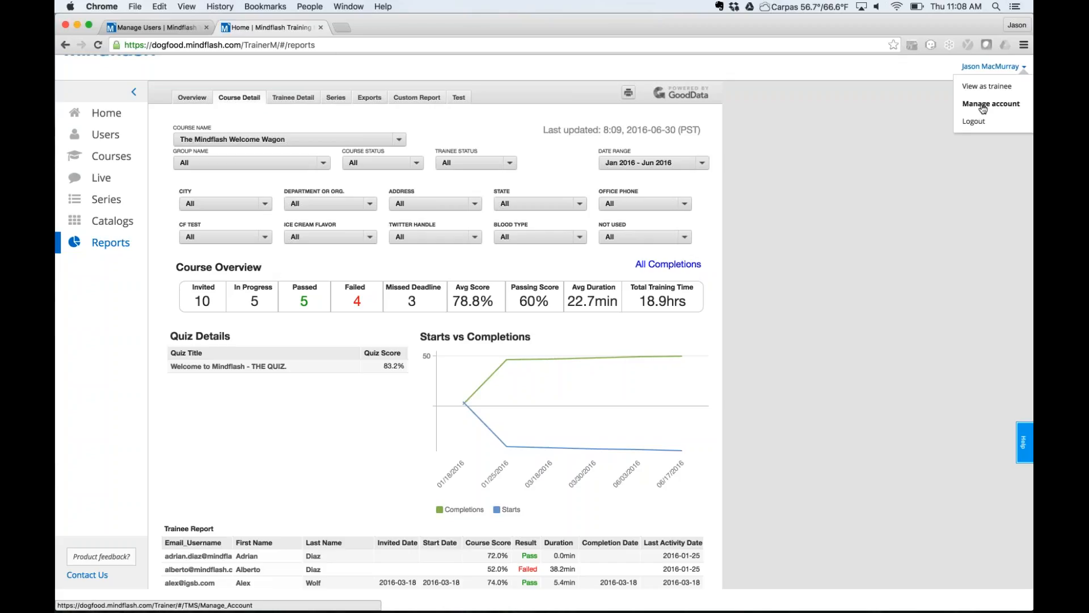
# Close the account dropdown and open the Courses page listing 194 courses.
pyautogui.click(837, 73)
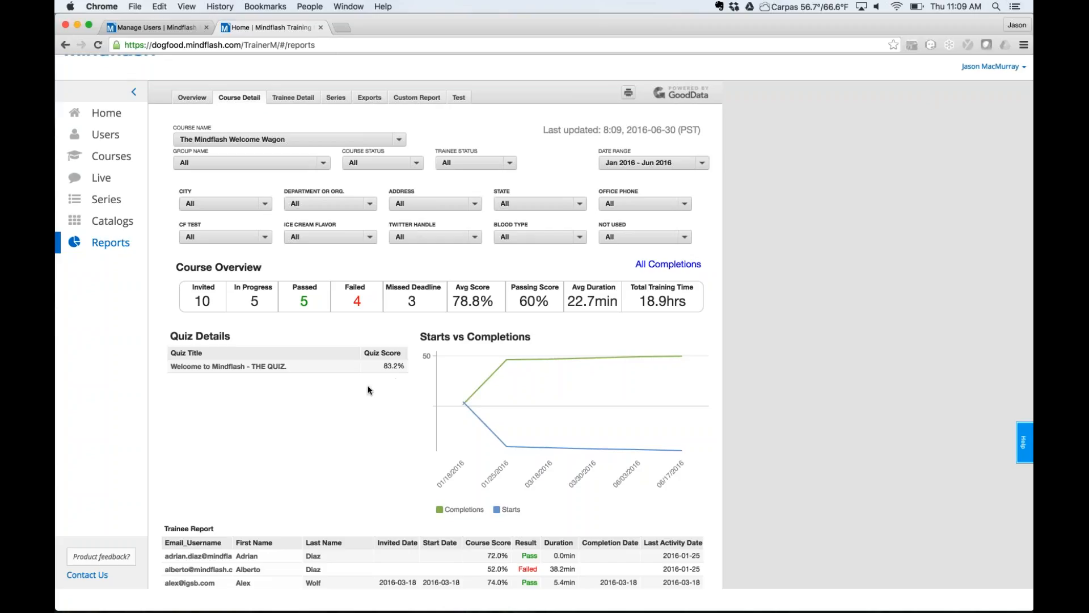
pyautogui.click(101, 155)
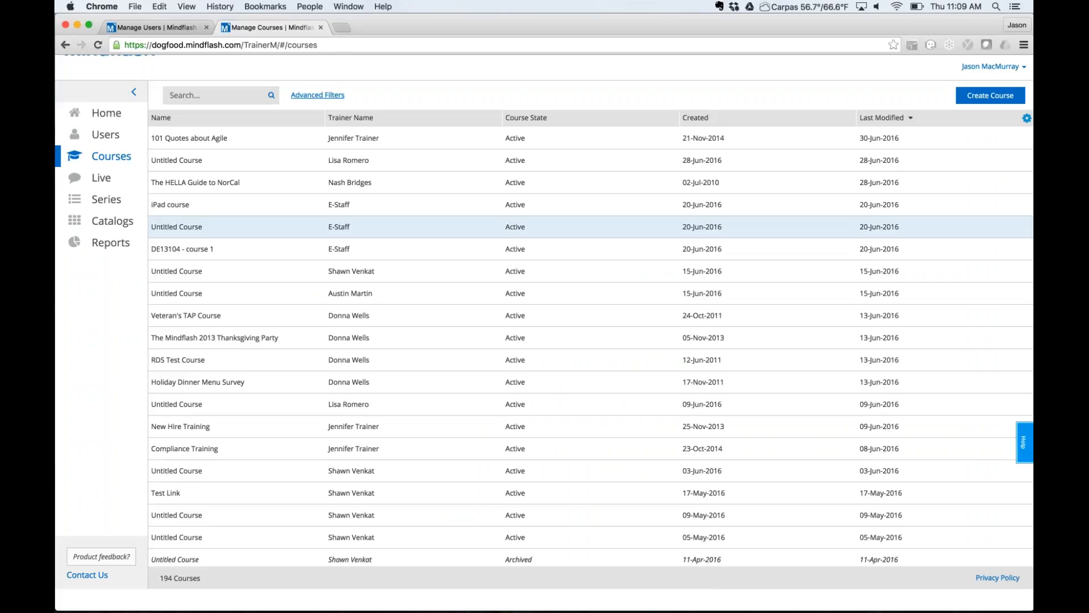
# Open the 101 Quotes about Agile course's Manage tab and launch Add and Arrange to reach slide 1 of 105.
pyautogui.click(249, 144)
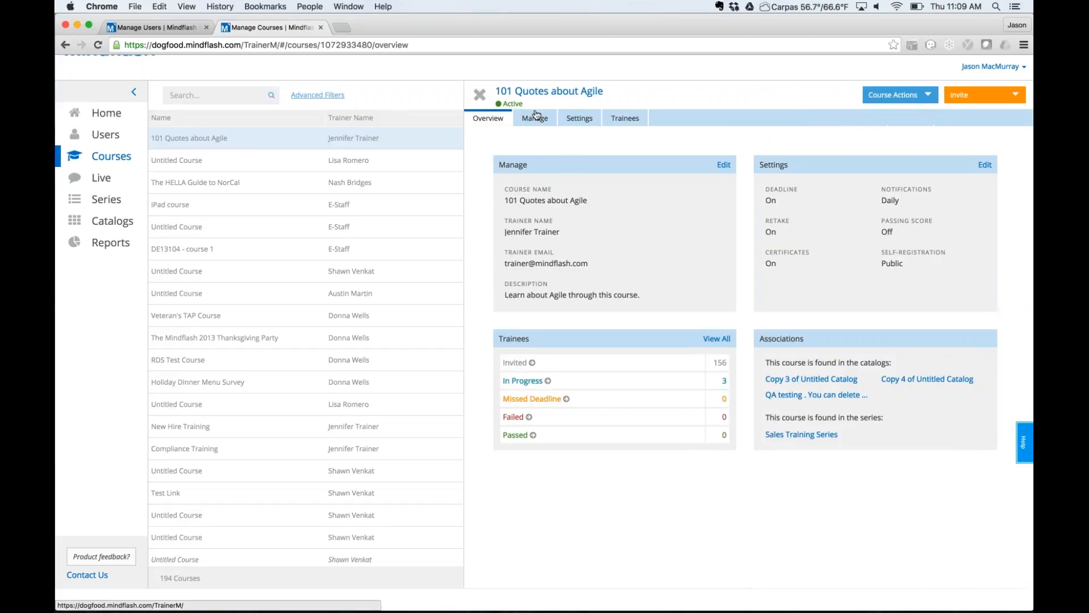
pyautogui.click(535, 118)
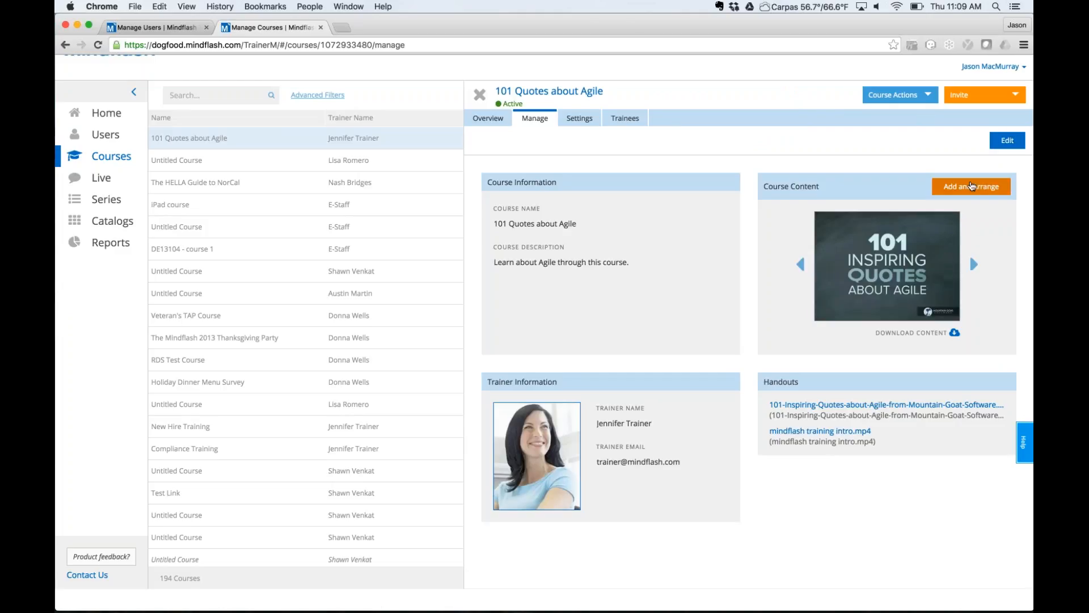
pyautogui.click(971, 186)
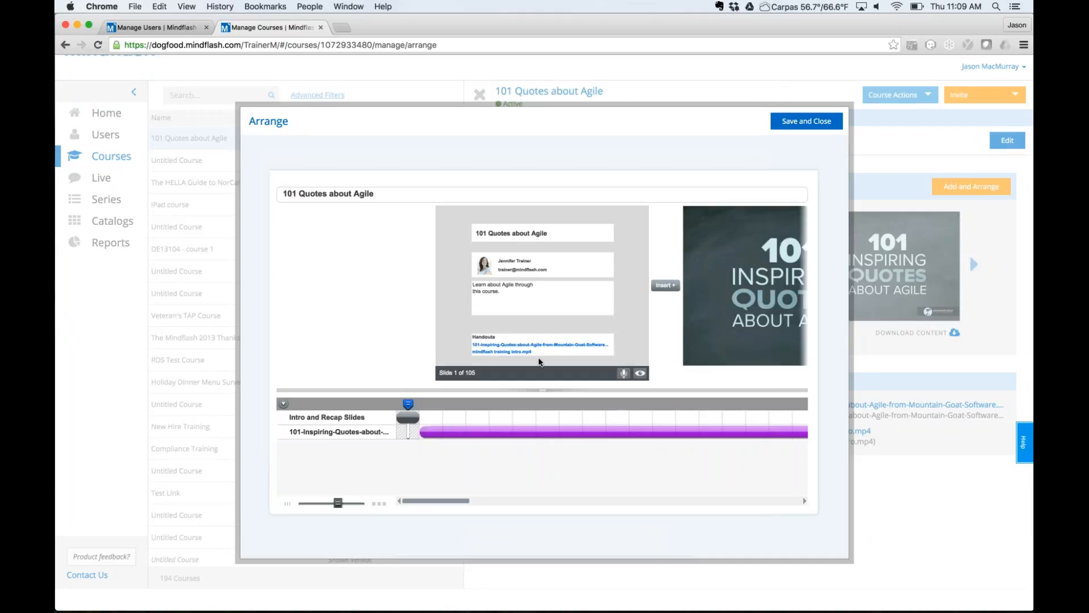
pyautogui.click(671, 287)
pyautogui.click(665, 286)
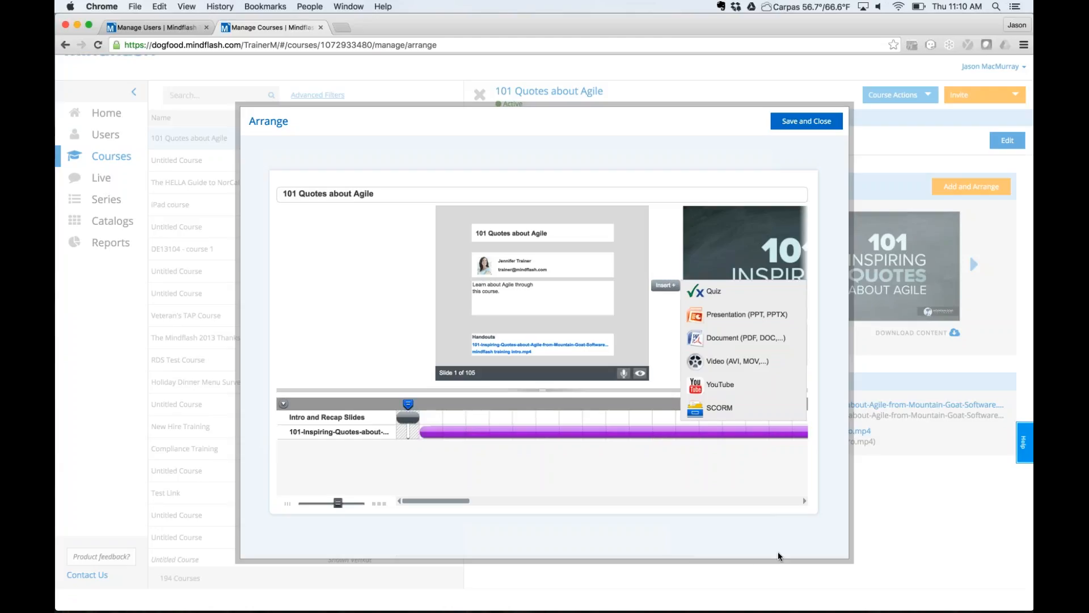
pyautogui.click(789, 569)
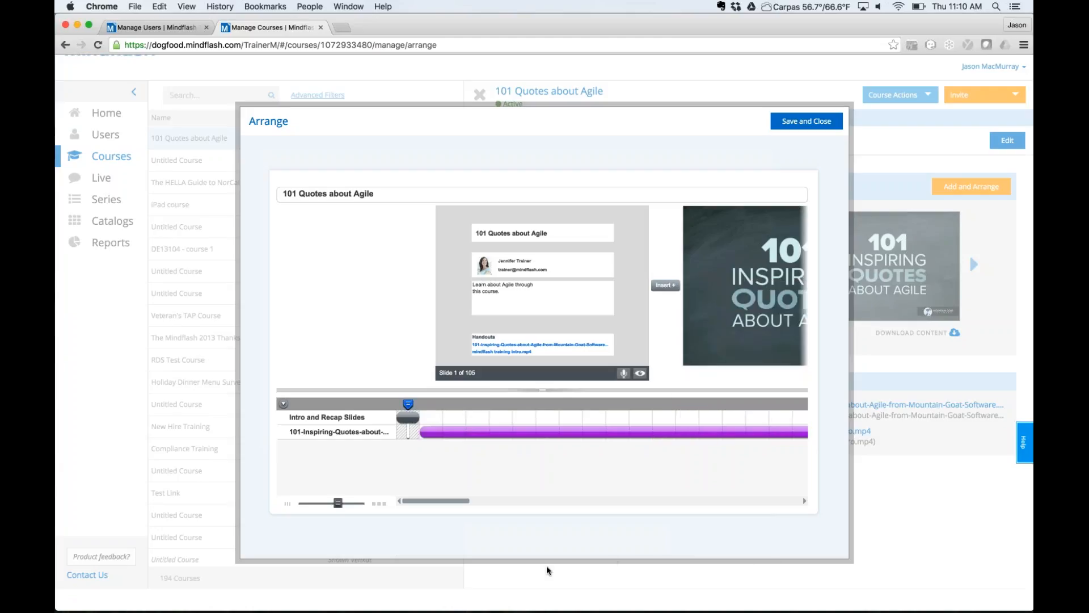